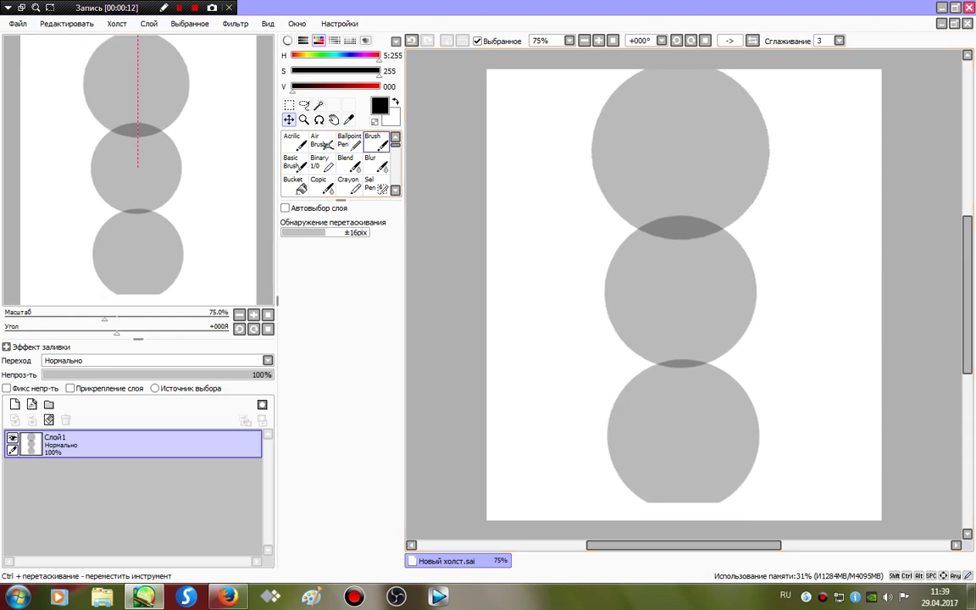
Sketch a black stick pose over the grey circles with the Brush: arms, legs, torso outline and a face guideline cross
{"action": "left_click", "coordinate": [373, 142]}
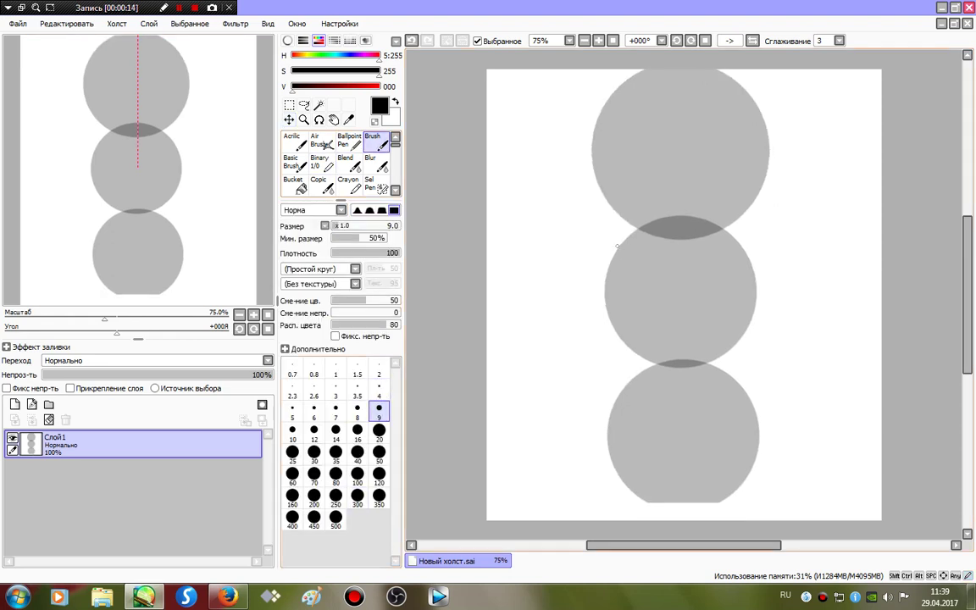
{"action": "left_click_drag", "start_coordinate": [625, 241], "coordinate": [554, 331]}
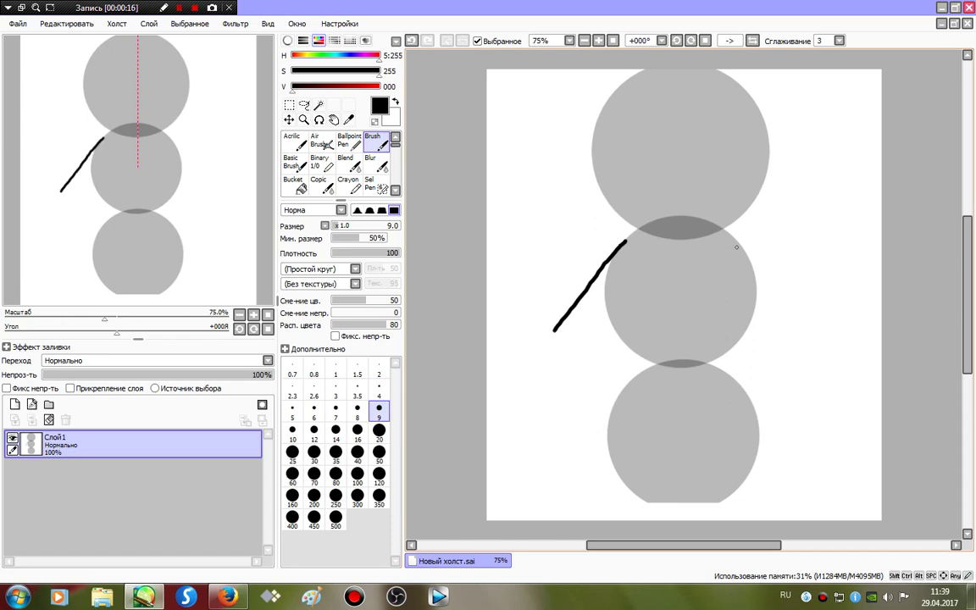
{"action": "mouse_move", "coordinate": [732, 242]}
{"action": "left_mouse_down"}
{"action": "mouse_move", "coordinate": [818, 308]}
{"action": "mouse_move", "coordinate": [727, 347]}
{"action": "mouse_move", "coordinate": [743, 379]}
{"action": "left_mouse_up"}
{"action": "mouse_move", "coordinate": [665, 485]}
{"action": "left_mouse_down"}
{"action": "mouse_move", "coordinate": [651, 521]}
{"action": "mouse_move", "coordinate": [703, 388]}
{"action": "mouse_move", "coordinate": [729, 519]}
{"action": "left_mouse_up"}
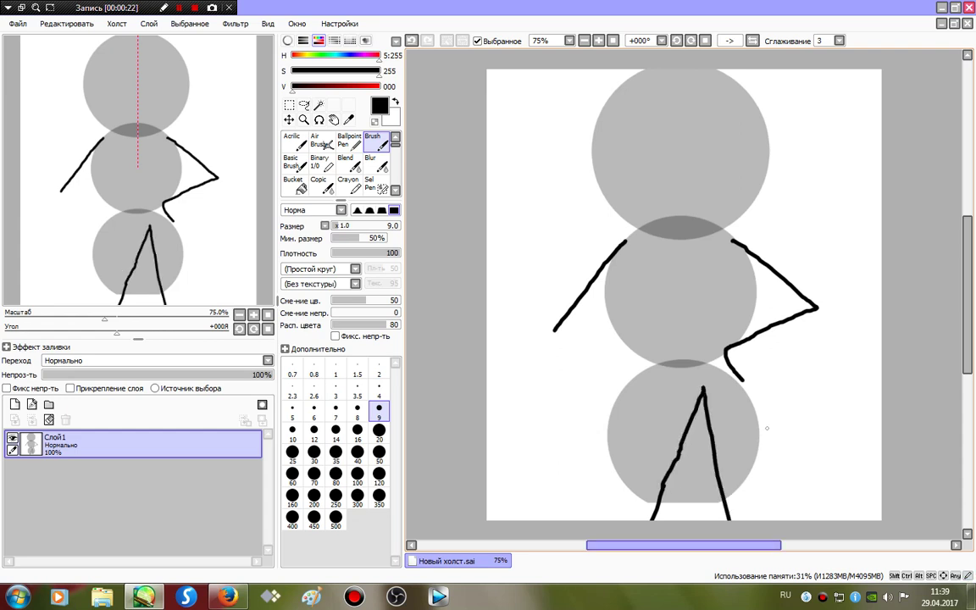
{"action": "mouse_move", "coordinate": [702, 389]}
{"action": "left_mouse_down"}
{"action": "mouse_move", "coordinate": [675, 386]}
{"action": "mouse_move", "coordinate": [629, 270]}
{"action": "mouse_move", "coordinate": [629, 241]}
{"action": "mouse_move", "coordinate": [705, 234]}
{"action": "mouse_move", "coordinate": [736, 255]}
{"action": "mouse_move", "coordinate": [683, 390]}
{"action": "mouse_move", "coordinate": [738, 388]}
{"action": "mouse_move", "coordinate": [600, 363]}
{"action": "mouse_move", "coordinate": [621, 245]}
{"action": "mouse_move", "coordinate": [742, 242]}
{"action": "mouse_move", "coordinate": [729, 381]}
{"action": "left_mouse_up"}
{"action": "double_click", "coordinate": [411, 41]}
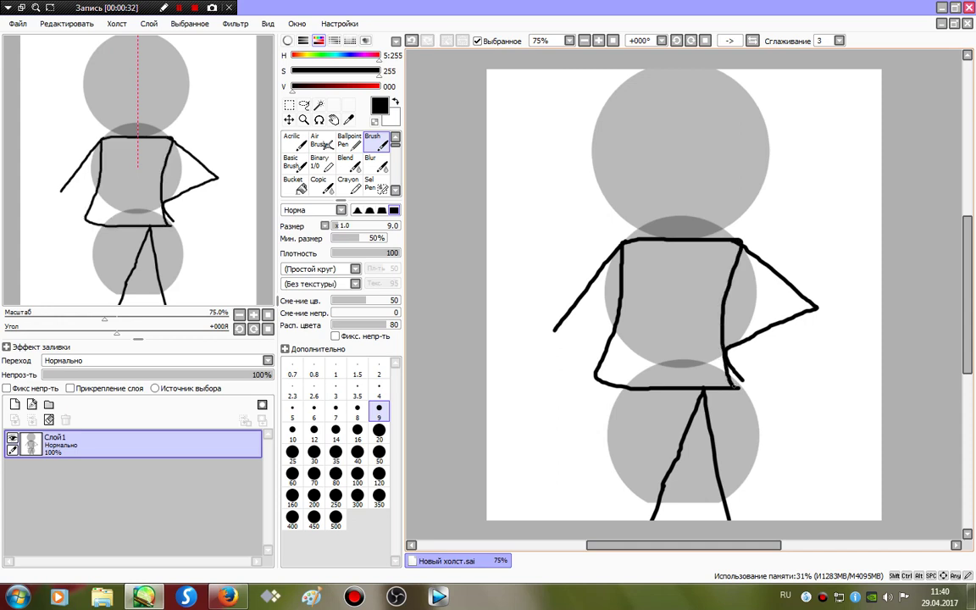
{"action": "left_click_drag", "start_coordinate": [674, 86], "coordinate": [653, 212]}
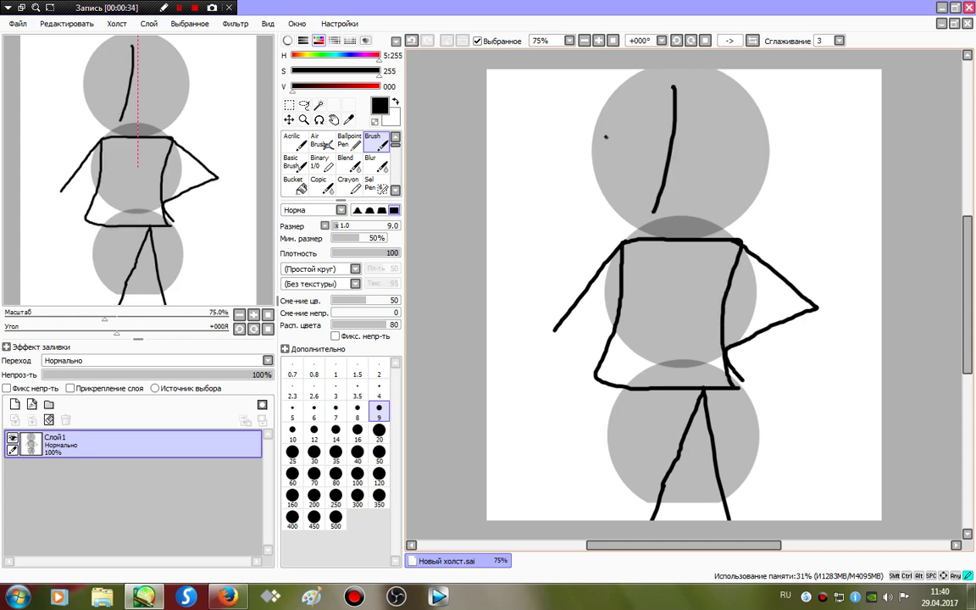
{"action": "left_click_drag", "start_coordinate": [605, 136], "coordinate": [714, 139]}
Add a new layer above the sketch and lower the opacity of Слой1 to 50%
{"action": "left_click", "coordinate": [14, 405]}
{"action": "left_click", "coordinate": [93, 474]}
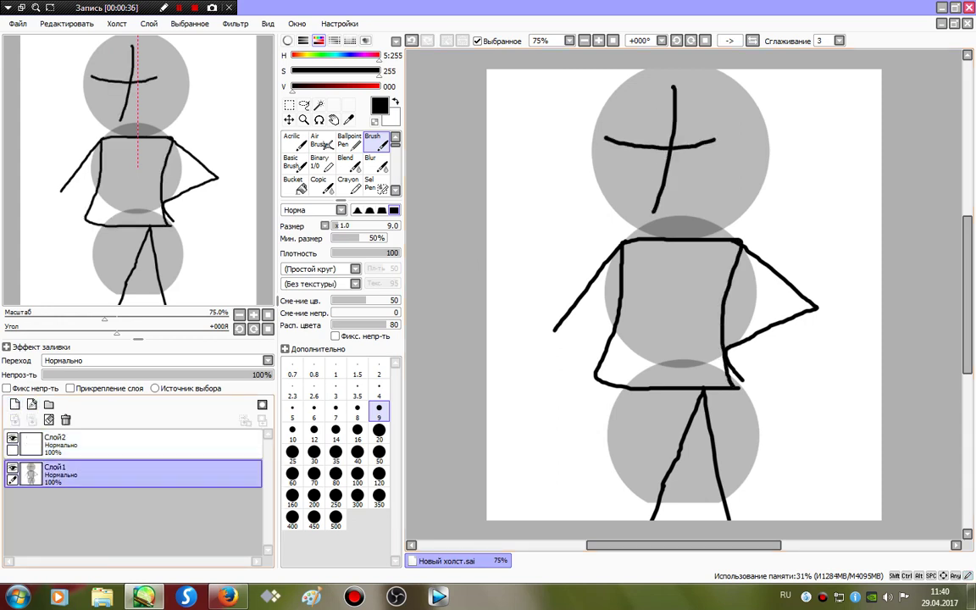
{"action": "mouse_move", "coordinate": [254, 375]}
{"action": "left_mouse_down"}
{"action": "mouse_move", "coordinate": [148, 374]}
{"action": "mouse_move", "coordinate": [167, 375]}
{"action": "mouse_move", "coordinate": [159, 374]}
{"action": "left_mouse_up"}
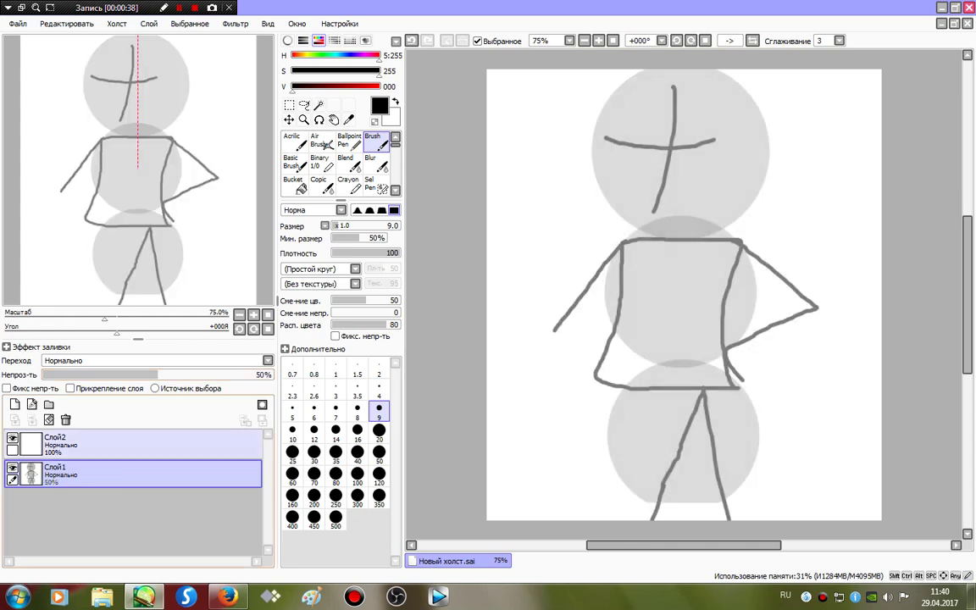
On Слой2, draw the face outline and the hair with fringe around the head circle using the Binary pen at size 10
{"action": "left_click", "coordinate": [93, 445]}
{"action": "left_click", "coordinate": [322, 164]}
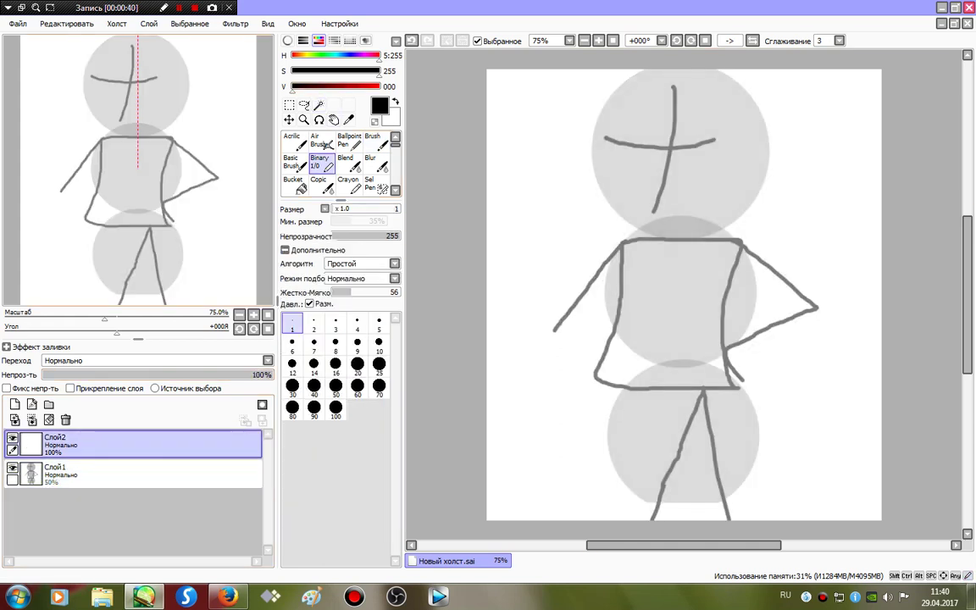
{"action": "left_click", "coordinate": [378, 343]}
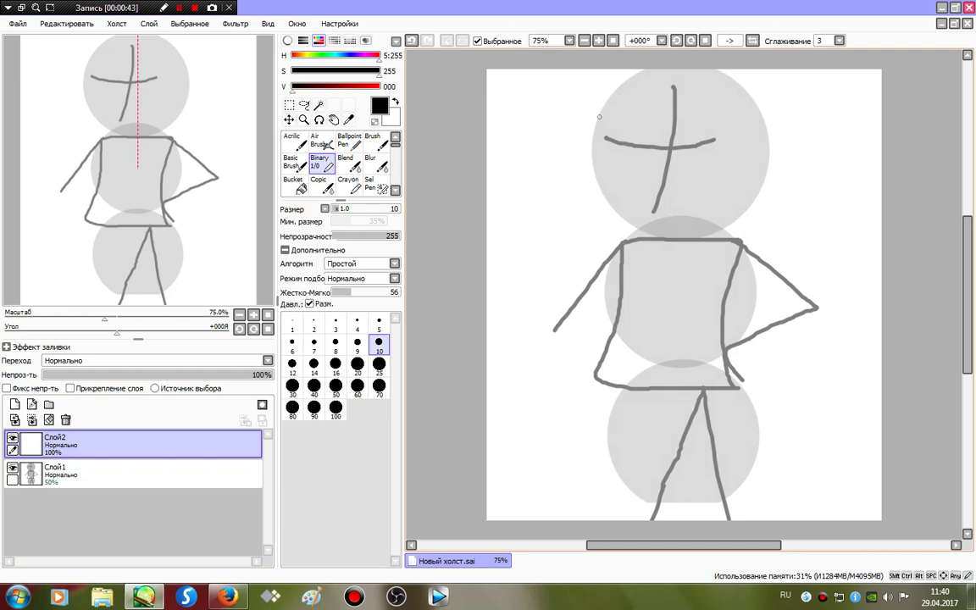
{"action": "mouse_move", "coordinate": [600, 103]}
{"action": "left_mouse_down"}
{"action": "mouse_move", "coordinate": [607, 196]}
{"action": "mouse_move", "coordinate": [632, 220]}
{"action": "mouse_move", "coordinate": [684, 225]}
{"action": "mouse_move", "coordinate": [752, 209]}
{"action": "mouse_move", "coordinate": [784, 138]}
{"action": "mouse_move", "coordinate": [784, 83]}
{"action": "left_mouse_up"}
{"action": "mouse_move", "coordinate": [698, 75]}
{"action": "left_mouse_down"}
{"action": "mouse_move", "coordinate": [739, 193]}
{"action": "mouse_move", "coordinate": [798, 243]}
{"action": "mouse_move", "coordinate": [777, 200]}
{"action": "mouse_move", "coordinate": [778, 219]}
{"action": "mouse_move", "coordinate": [815, 249]}
{"action": "mouse_move", "coordinate": [815, 290]}
{"action": "mouse_move", "coordinate": [834, 197]}
{"action": "mouse_move", "coordinate": [822, 158]}
{"action": "mouse_move", "coordinate": [821, 188]}
{"action": "mouse_move", "coordinate": [849, 224]}
{"action": "mouse_move", "coordinate": [832, 119]}
{"action": "left_mouse_up"}
{"action": "left_click_drag", "start_coordinate": [799, 71], "coordinate": [842, 157]}
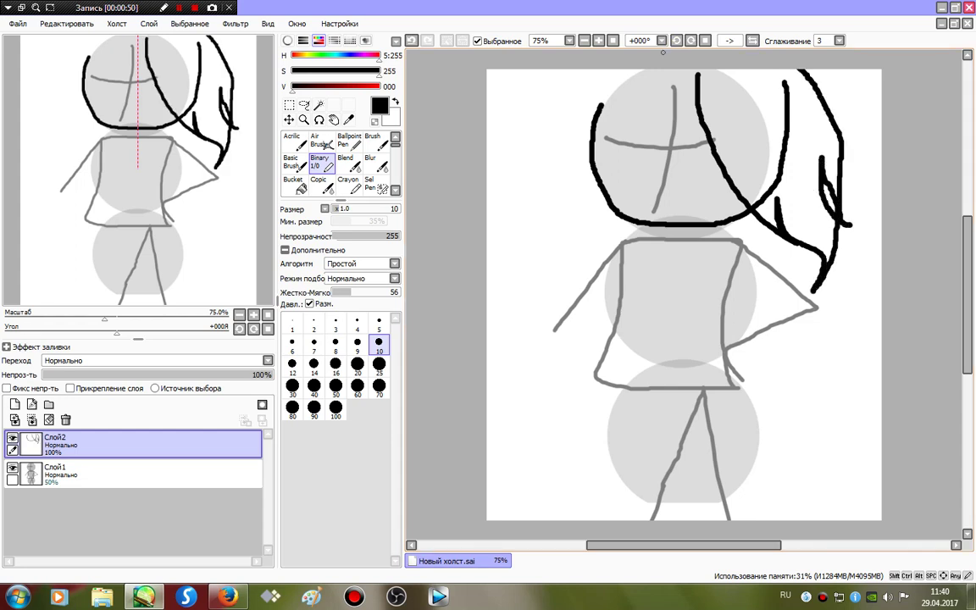
{"action": "mouse_move", "coordinate": [699, 90]}
{"action": "left_mouse_down"}
{"action": "mouse_move", "coordinate": [674, 127]}
{"action": "mouse_move", "coordinate": [628, 146]}
{"action": "mouse_move", "coordinate": [657, 117]}
{"action": "mouse_move", "coordinate": [581, 161]}
{"action": "mouse_move", "coordinate": [559, 188]}
{"action": "mouse_move", "coordinate": [577, 112]}
{"action": "mouse_move", "coordinate": [545, 144]}
{"action": "mouse_move", "coordinate": [570, 70]}
{"action": "left_mouse_up"}
Draw one large eye below the fringe and fill it black, leaving light streaks, hiding the sketch layer only while filling and detailing
{"action": "mouse_move", "coordinate": [671, 150]}
{"action": "left_mouse_down"}
{"action": "mouse_move", "coordinate": [634, 165]}
{"action": "mouse_move", "coordinate": [639, 184]}
{"action": "mouse_move", "coordinate": [663, 186]}
{"action": "mouse_move", "coordinate": [667, 148]}
{"action": "mouse_move", "coordinate": [691, 156]}
{"action": "mouse_move", "coordinate": [677, 163]}
{"action": "mouse_move", "coordinate": [687, 159]}
{"action": "mouse_move", "coordinate": [695, 176]}
{"action": "mouse_move", "coordinate": [659, 191]}
{"action": "left_mouse_up"}
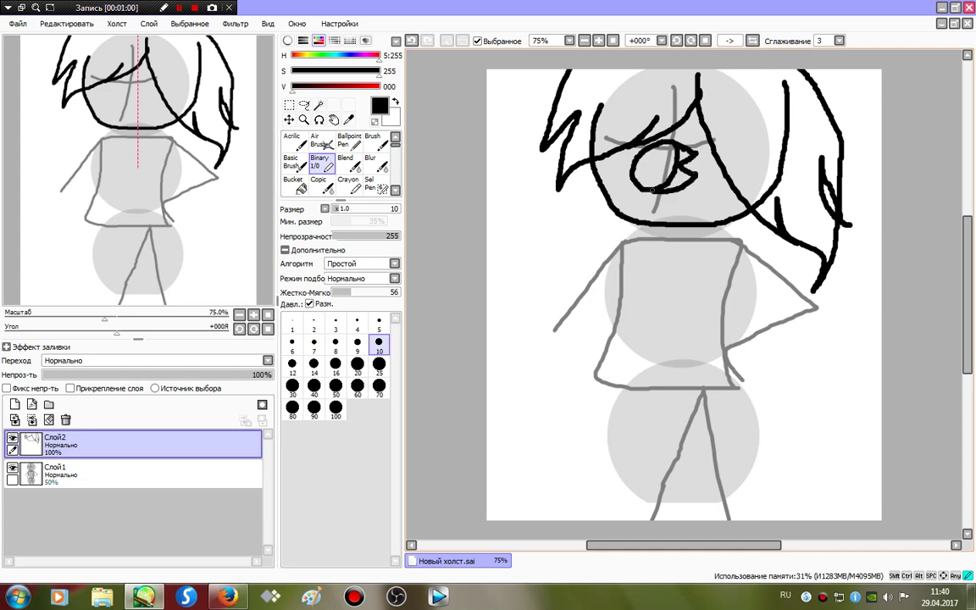
{"action": "left_click", "coordinate": [295, 185]}
{"action": "left_click", "coordinate": [12, 468]}
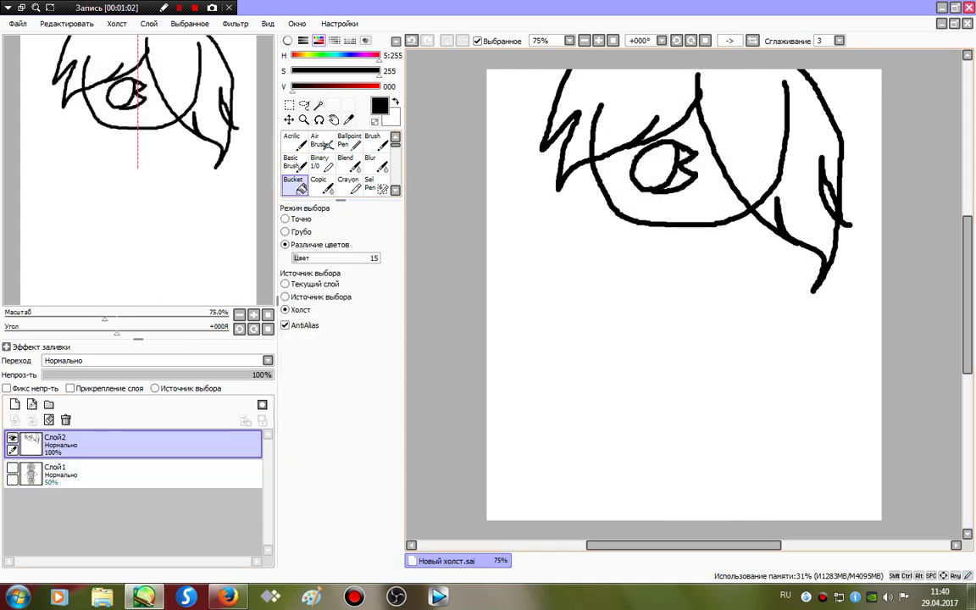
{"action": "left_click", "coordinate": [677, 178]}
{"action": "left_click", "coordinate": [684, 156]}
{"action": "left_click", "coordinate": [320, 162]}
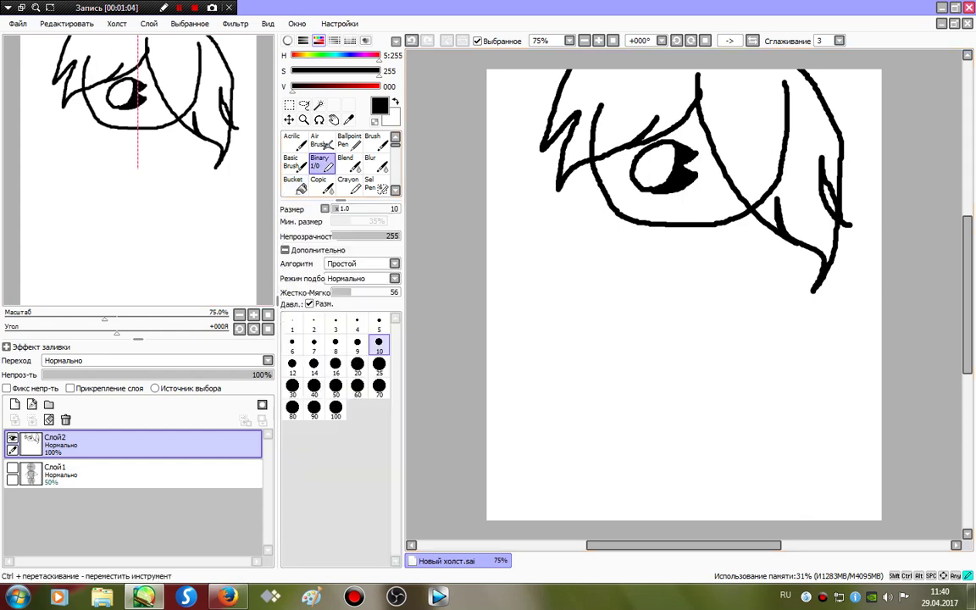
{"action": "mouse_move", "coordinate": [655, 149]}
{"action": "left_mouse_down"}
{"action": "mouse_move", "coordinate": [649, 176]}
{"action": "mouse_move", "coordinate": [649, 156]}
{"action": "mouse_move", "coordinate": [641, 168]}
{"action": "mouse_move", "coordinate": [666, 158]}
{"action": "mouse_move", "coordinate": [656, 182]}
{"action": "left_mouse_up"}
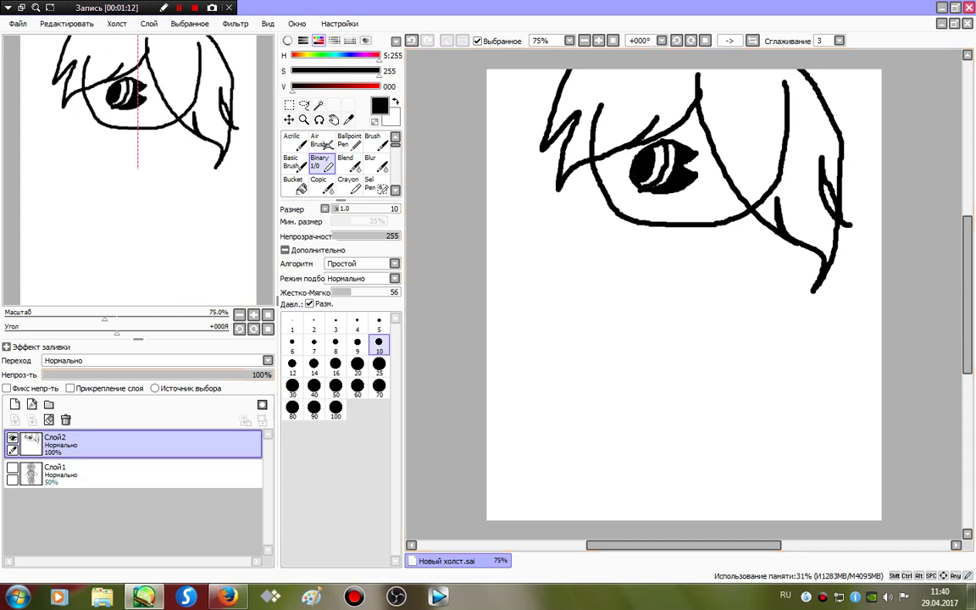
{"action": "left_click", "coordinate": [12, 468]}
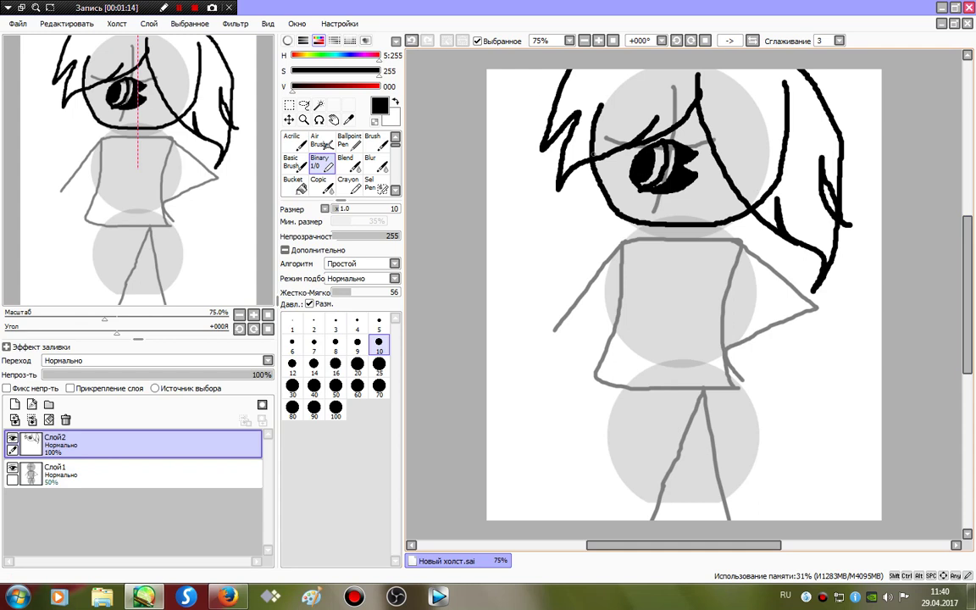
Draw the small nose mark at the face's edge, a short curved mouth, and an extra fringe line above the eye, undoing unsuccessful strokes
{"action": "left_click_drag", "start_coordinate": [614, 175], "coordinate": [612, 181]}
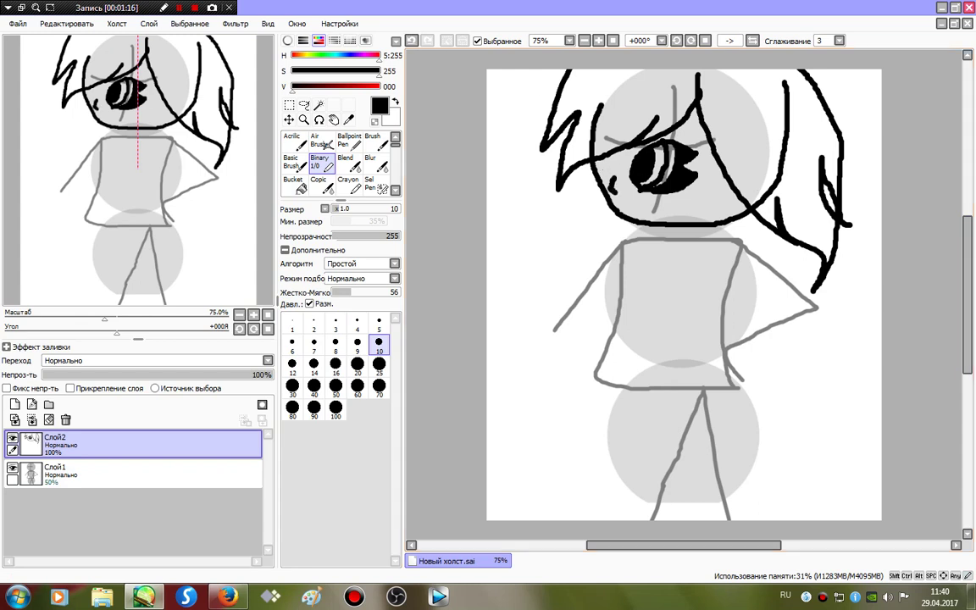
{"action": "key", "text": "ctrl+z"}
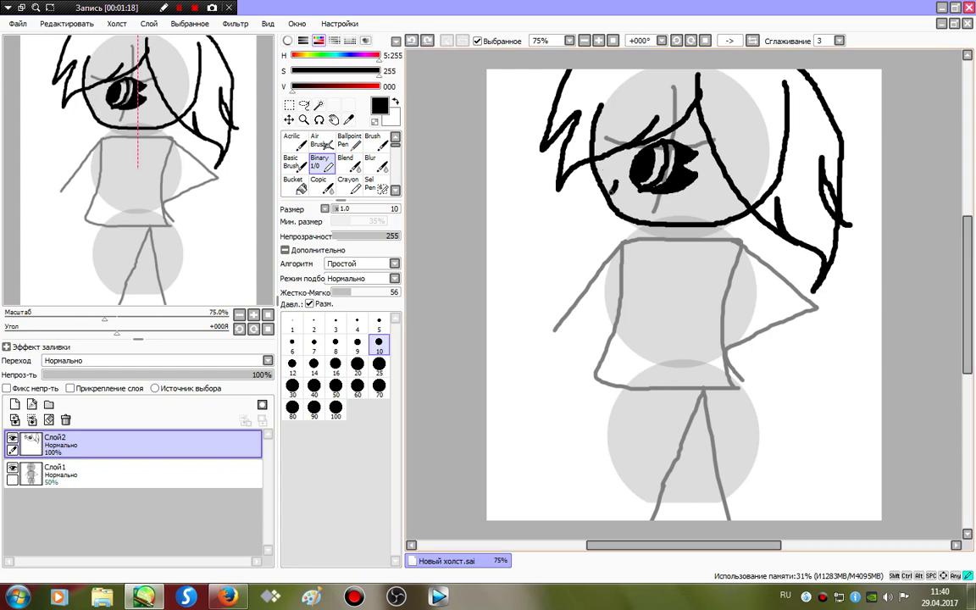
{"action": "left_click", "coordinate": [703, 206]}
{"action": "left_click_drag", "start_coordinate": [717, 206], "coordinate": [734, 185]}
{"action": "key", "text": "ctrl+z"}
{"action": "left_click", "coordinate": [412, 40]}
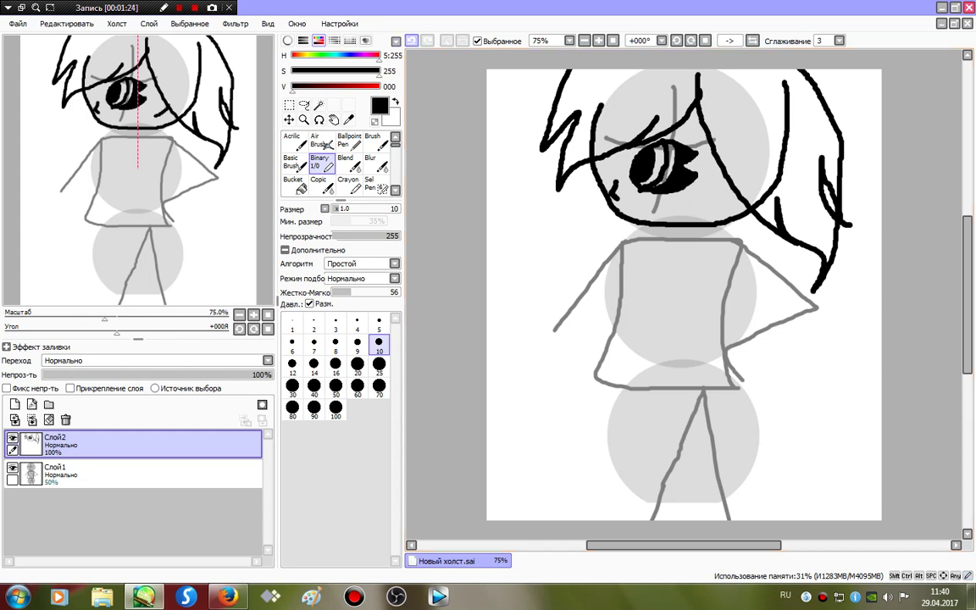
{"action": "left_click_drag", "start_coordinate": [701, 127], "coordinate": [618, 152]}
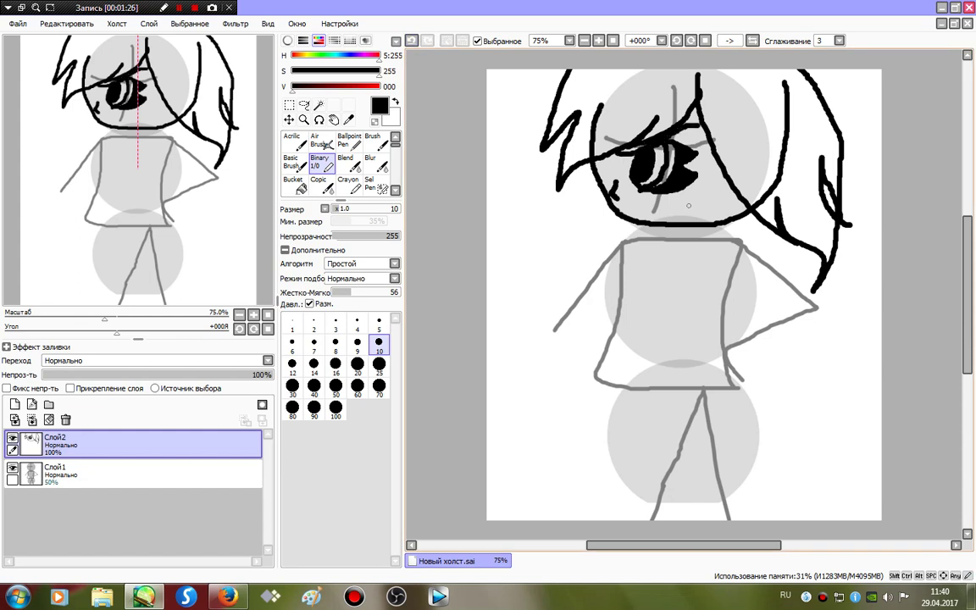
{"action": "left_click_drag", "start_coordinate": [702, 211], "coordinate": [720, 202]}
{"action": "left_click", "coordinate": [412, 40]}
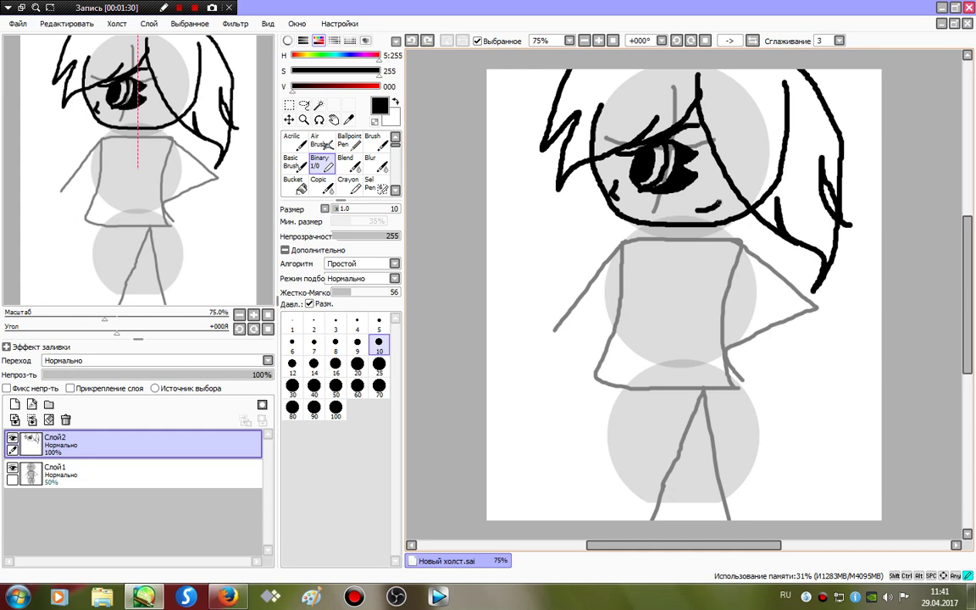
Draw one side of the neck and a bent arm with its hand on the hip using the Binary pen at size 9
{"action": "left_click", "coordinate": [357, 342]}
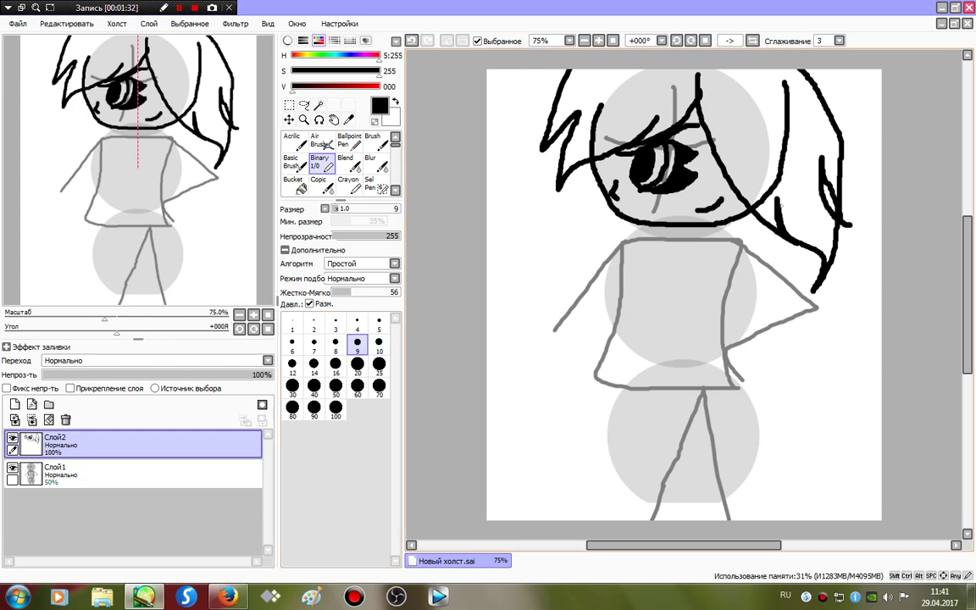
{"action": "mouse_move", "coordinate": [702, 225]}
{"action": "left_mouse_down"}
{"action": "mouse_move", "coordinate": [701, 241]}
{"action": "mouse_move", "coordinate": [728, 235]}
{"action": "left_mouse_up"}
{"action": "key", "text": "ctrl+z"}
{"action": "mouse_move", "coordinate": [716, 232]}
{"action": "left_mouse_down"}
{"action": "mouse_move", "coordinate": [804, 289]}
{"action": "mouse_move", "coordinate": [735, 351]}
{"action": "mouse_move", "coordinate": [781, 369]}
{"action": "mouse_move", "coordinate": [746, 373]}
{"action": "mouse_move", "coordinate": [777, 364]}
{"action": "mouse_move", "coordinate": [729, 394]}
{"action": "mouse_move", "coordinate": [693, 338]}
{"action": "mouse_move", "coordinate": [777, 298]}
{"action": "mouse_move", "coordinate": [749, 319]}
{"action": "mouse_move", "coordinate": [711, 262]}
{"action": "left_mouse_up"}
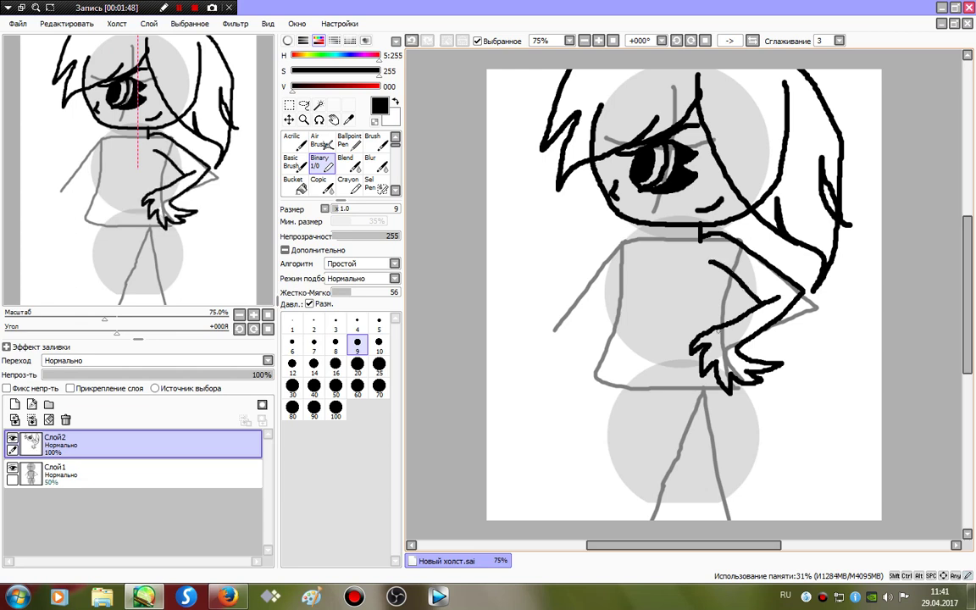
Lasso the neck line and bent arm, copy the selection and paste it onto a new layer
{"action": "key", "text": "a"}
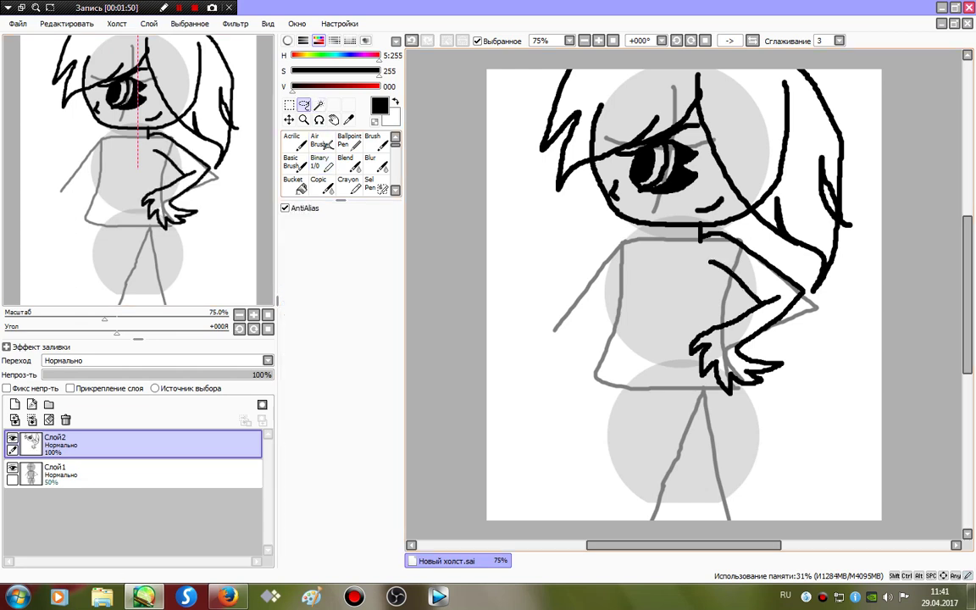
{"action": "left_click_drag", "start_coordinate": [693, 227], "coordinate": [788, 256]}
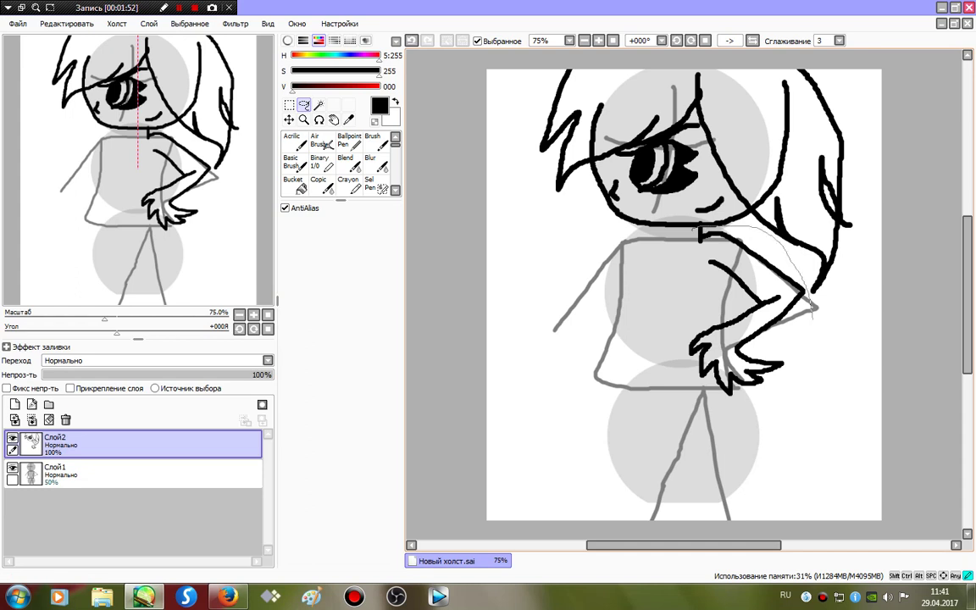
{"action": "mouse_move", "coordinate": [816, 312]}
{"action": "left_mouse_down"}
{"action": "mouse_move", "coordinate": [793, 406]}
{"action": "mouse_move", "coordinate": [680, 431]}
{"action": "mouse_move", "coordinate": [679, 282]}
{"action": "left_mouse_up"}
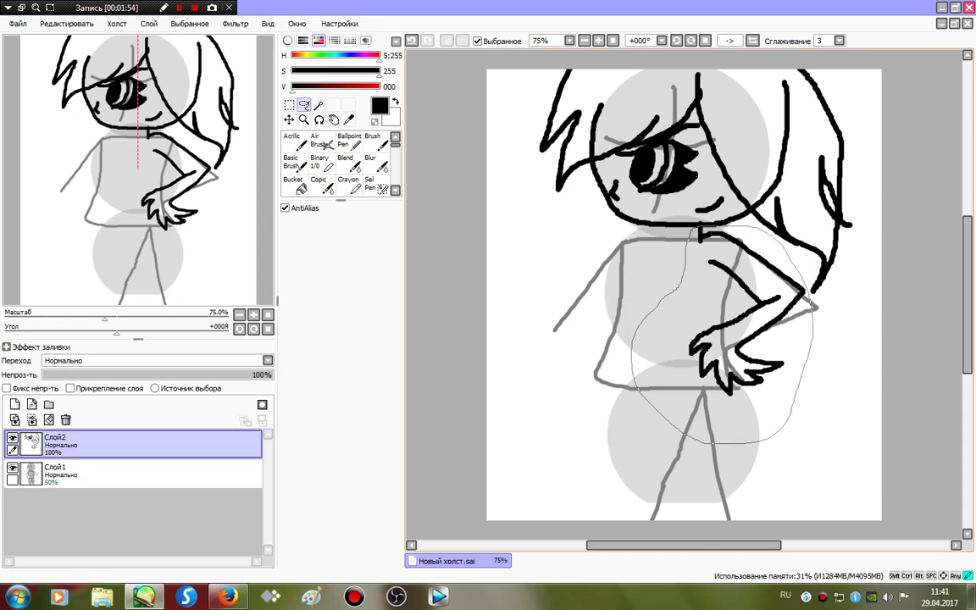
{"action": "left_click", "coordinate": [67, 24]}
{"action": "left_click", "coordinate": [71, 84]}
{"action": "left_click", "coordinate": [67, 24]}
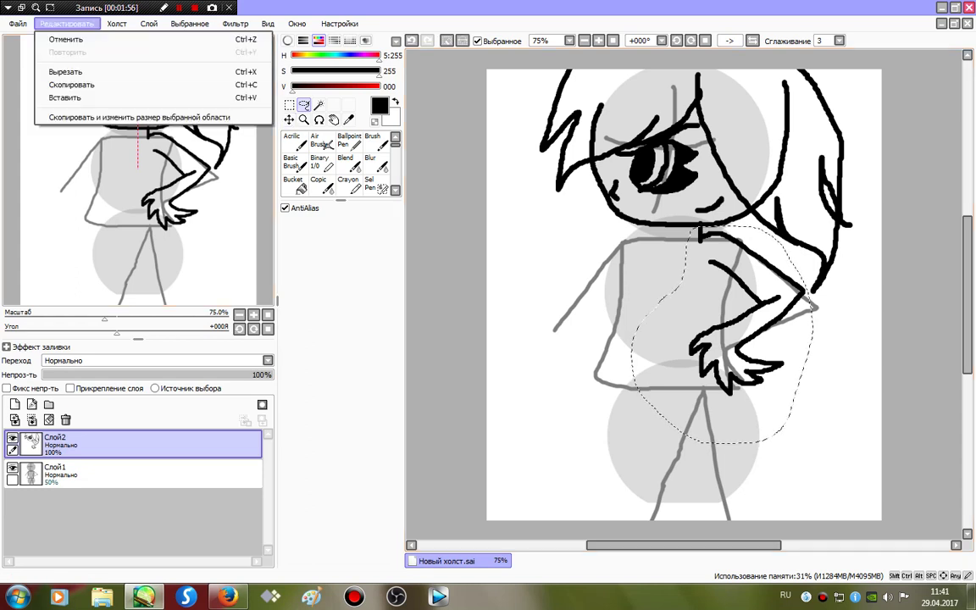
{"action": "left_click", "coordinate": [64, 98]}
Mirror the pasted arm horizontally, move it to the opposite shoulder as the second arm, and deselect
{"action": "left_click", "coordinate": [289, 104]}
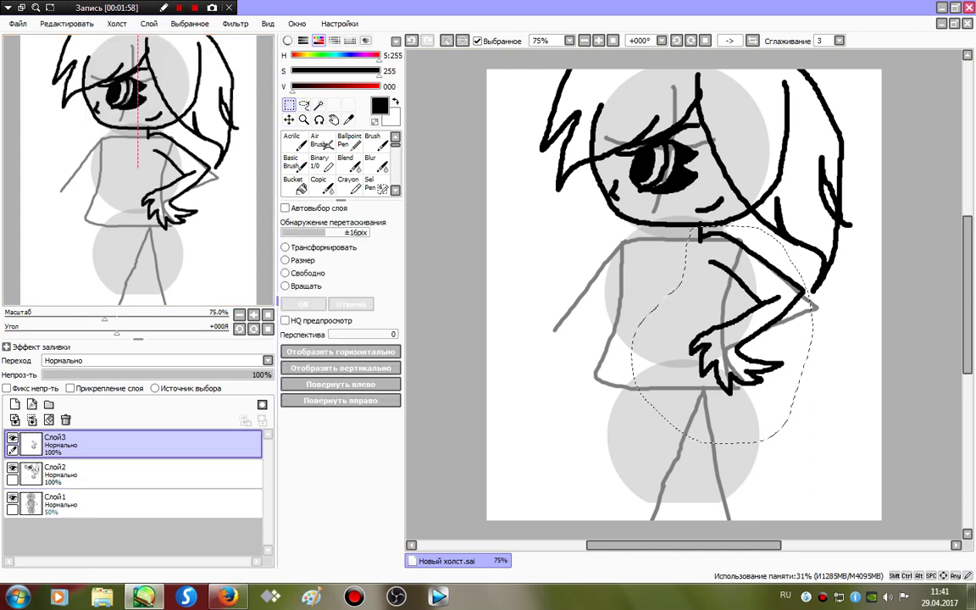
{"action": "key", "text": "ctrl+v"}
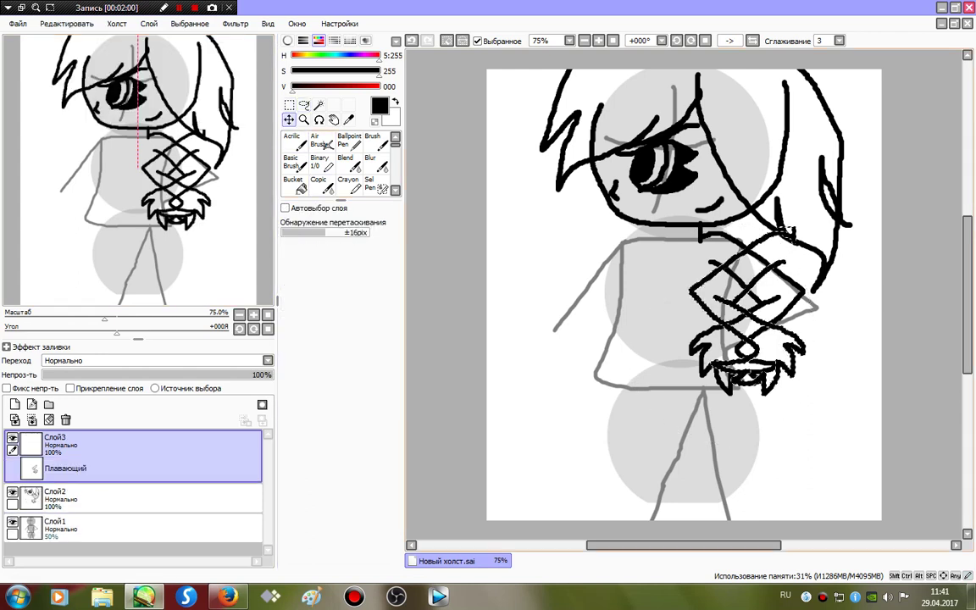
{"action": "left_click_drag", "start_coordinate": [748, 309], "coordinate": [624, 308]}
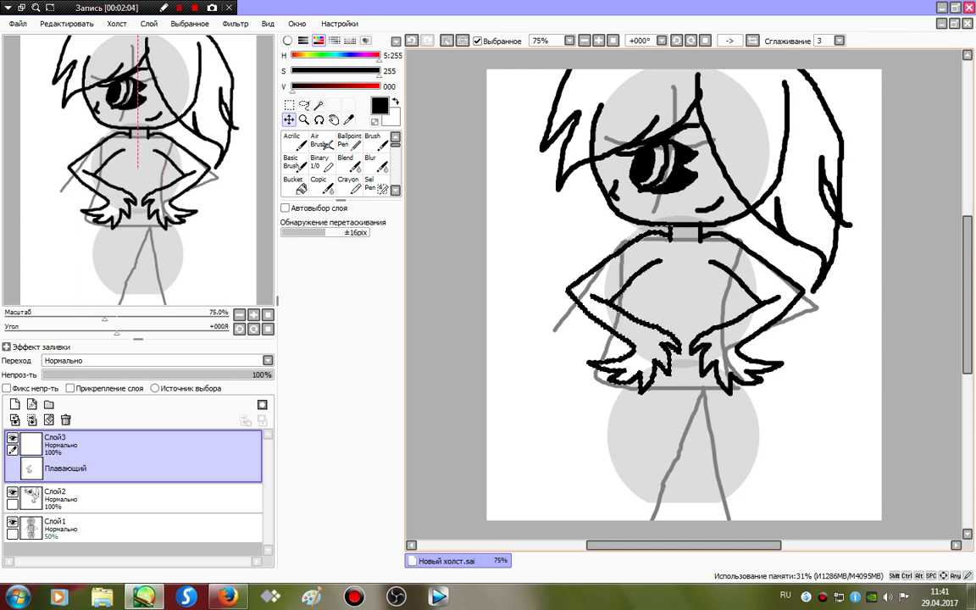
{"action": "key", "text": "ctrl+d"}
Draw the sides of the torso and two short chest lines between the arms with the Binary pen
{"action": "left_click", "coordinate": [319, 161]}
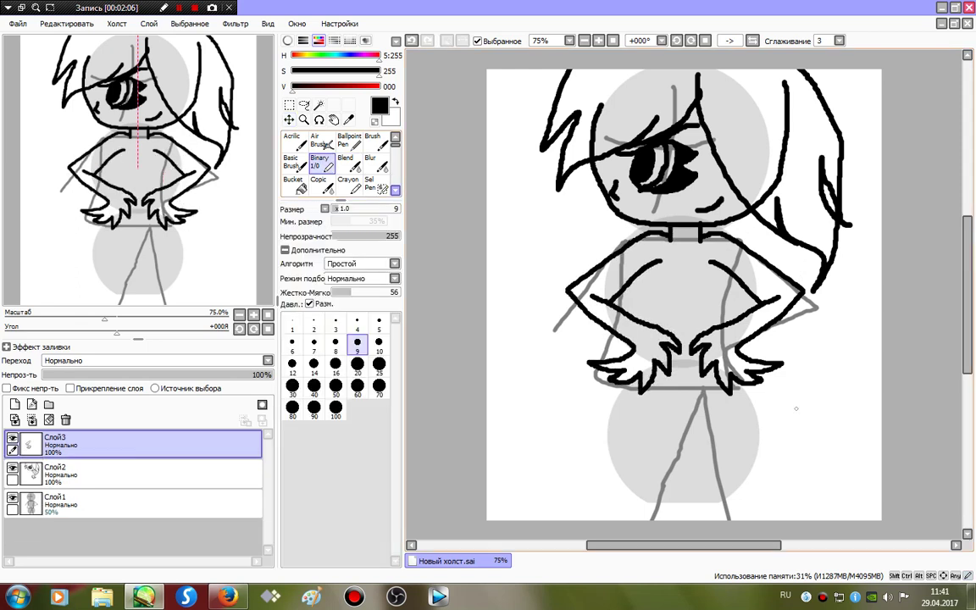
{"action": "left_click_drag", "start_coordinate": [657, 261], "coordinate": [653, 352]}
{"action": "left_click_drag", "start_coordinate": [711, 264], "coordinate": [722, 326]}
{"action": "left_click_drag", "start_coordinate": [659, 284], "coordinate": [703, 283]}
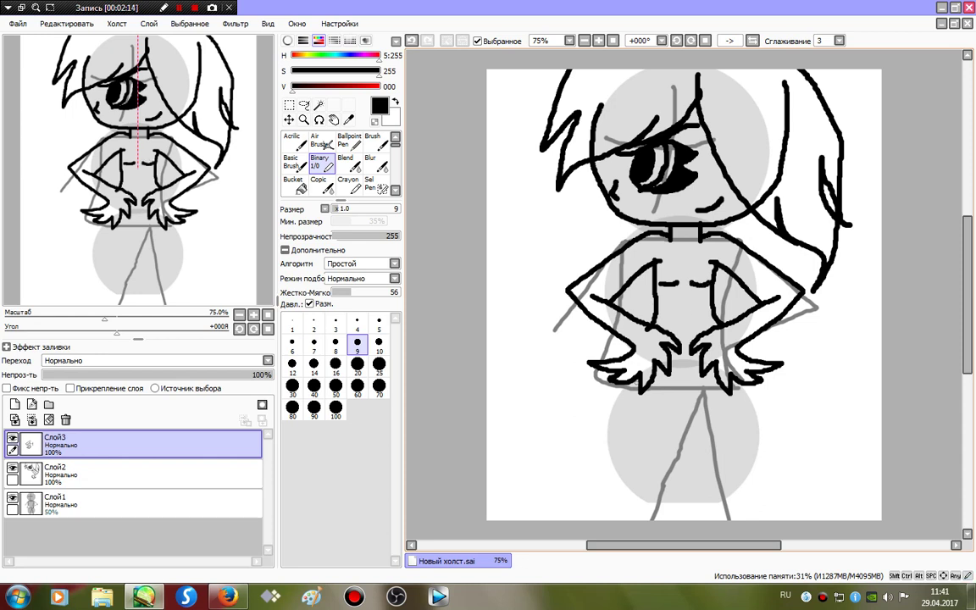
Draw a flared skirt below the hands and two legs running off the canvas, with curved stocking edges across them
{"action": "mouse_move", "coordinate": [642, 375]}
{"action": "left_mouse_down"}
{"action": "mouse_move", "coordinate": [581, 436]}
{"action": "mouse_move", "coordinate": [612, 447]}
{"action": "mouse_move", "coordinate": [751, 445]}
{"action": "mouse_move", "coordinate": [764, 433]}
{"action": "left_mouse_up"}
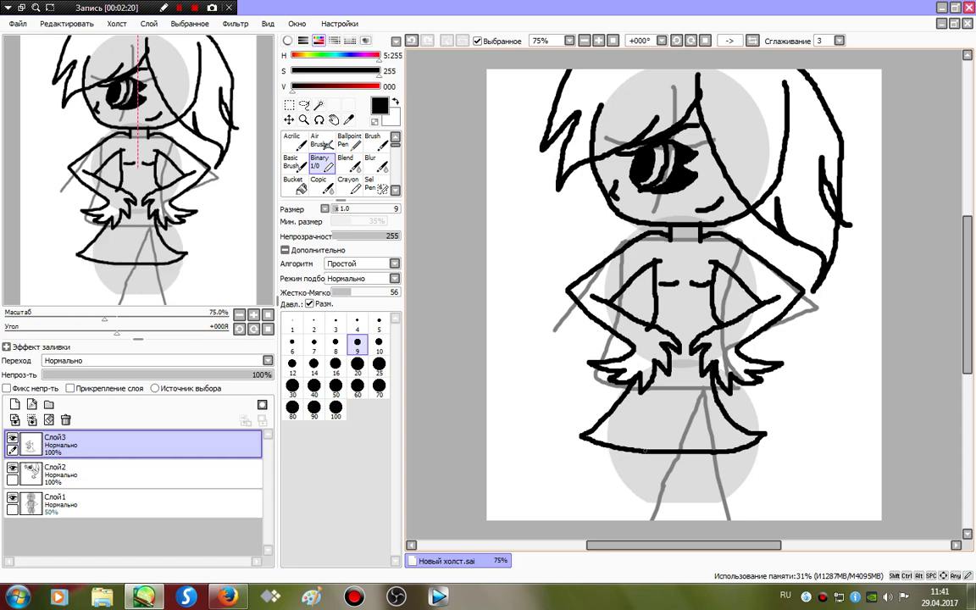
{"action": "left_click_drag", "start_coordinate": [642, 454], "coordinate": [625, 519]}
{"action": "left_click_drag", "start_coordinate": [664, 451], "coordinate": [644, 519]}
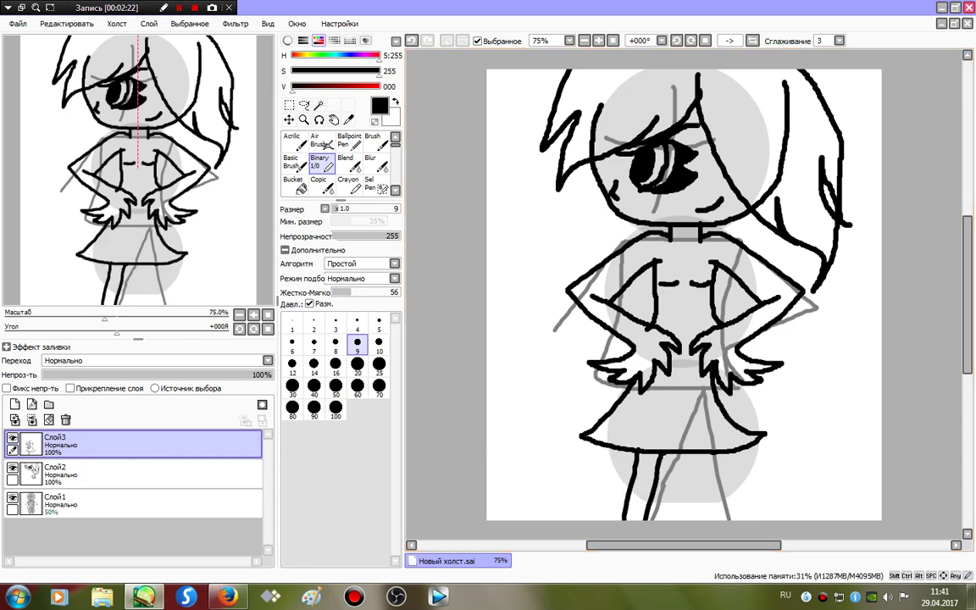
{"action": "left_click_drag", "start_coordinate": [674, 451], "coordinate": [671, 520]}
{"action": "left_click_drag", "start_coordinate": [689, 450], "coordinate": [694, 520]}
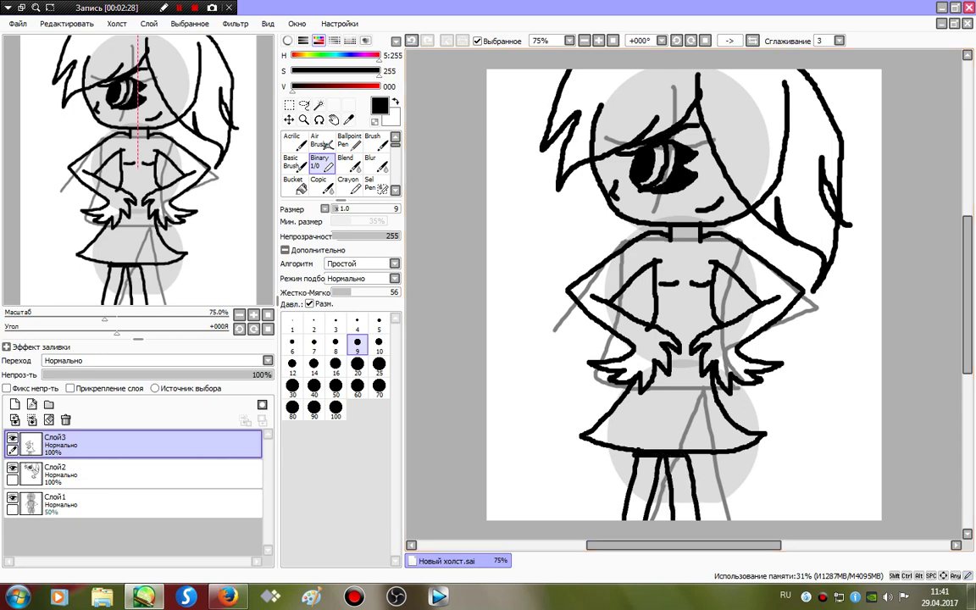
{"action": "key", "text": "ctrl+z"}
{"action": "mouse_move", "coordinate": [637, 471]}
{"action": "left_mouse_down"}
{"action": "mouse_move", "coordinate": [671, 474]}
{"action": "mouse_move", "coordinate": [654, 468]}
{"action": "left_mouse_up"}
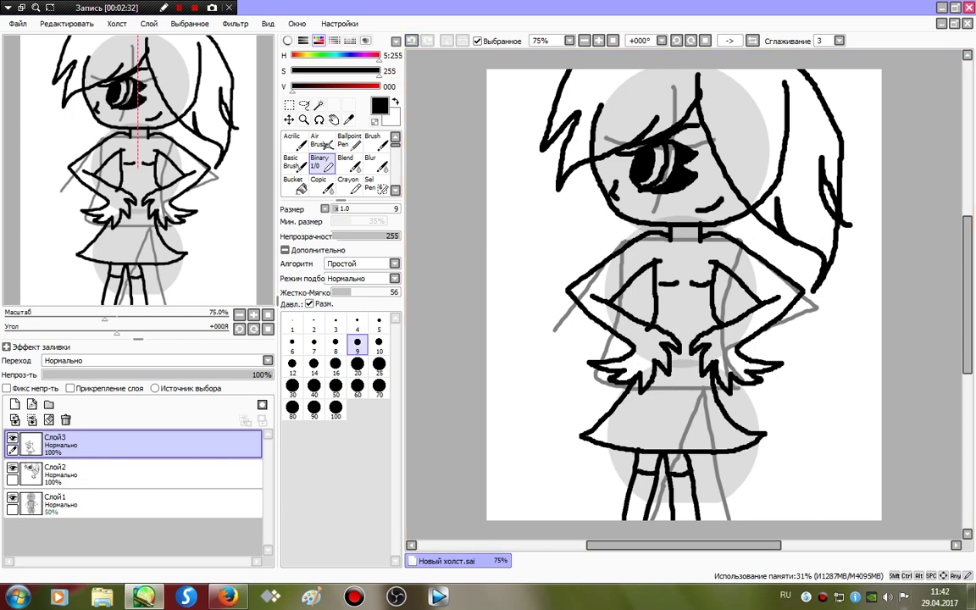
Draw the glove edge lines across both hands on the hips with the Binary pen
{"action": "mouse_move", "coordinate": [713, 331]}
{"action": "left_mouse_down"}
{"action": "mouse_move", "coordinate": [754, 362]}
{"action": "mouse_move", "coordinate": [727, 368]}
{"action": "left_mouse_up"}
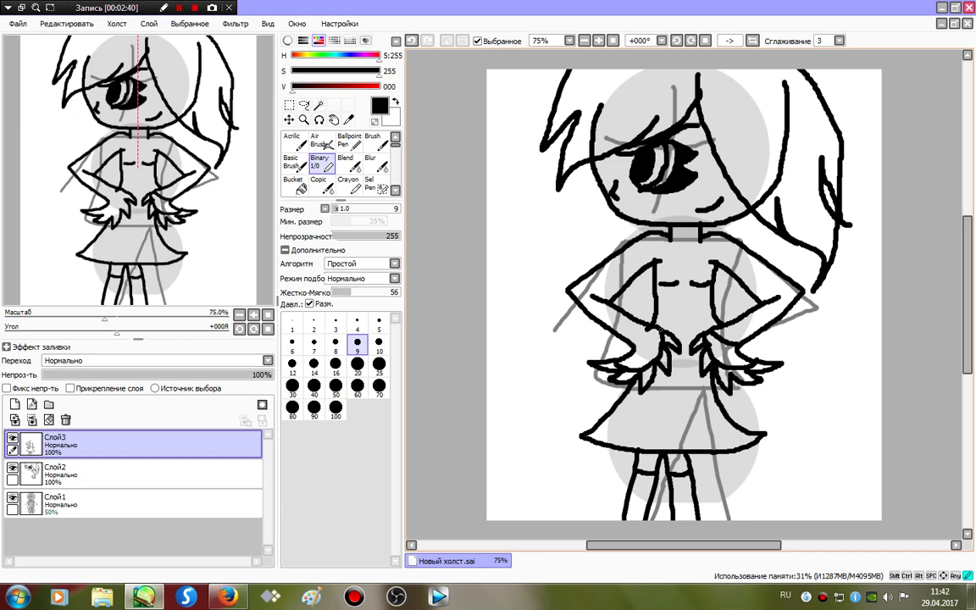
{"action": "left_click_drag", "start_coordinate": [661, 332], "coordinate": [631, 350]}
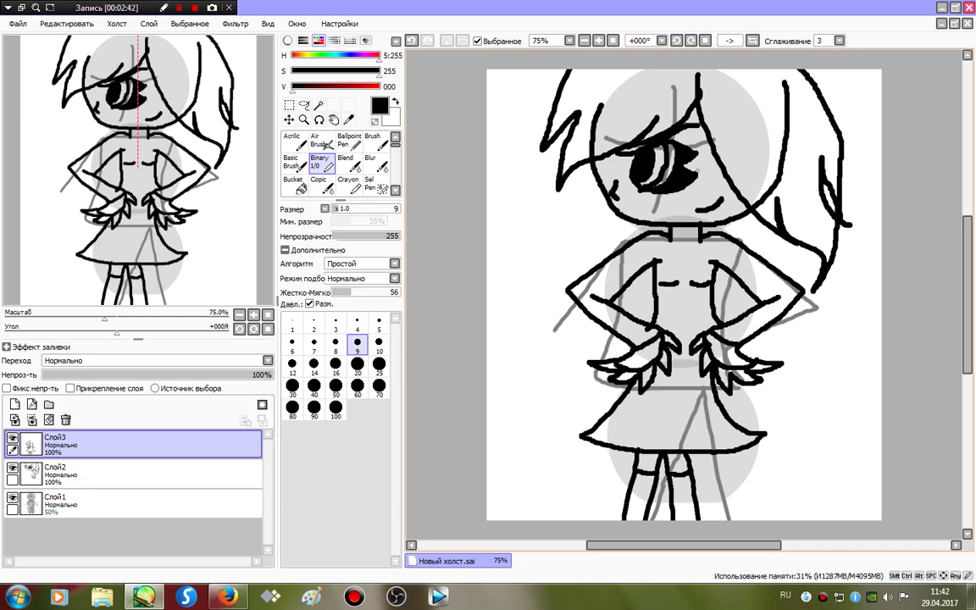
{"action": "mouse_move", "coordinate": [730, 200]}
{"action": "left_mouse_down"}
{"action": "mouse_move", "coordinate": [745, 200]}
{"action": "mouse_move", "coordinate": [741, 192]}
{"action": "left_mouse_up"}
{"action": "key", "text": "ctrl+z"}
{"action": "key", "text": "ctrl+z"}
Draw the strapless top's curved neckline and lower hem, the waistband line, and a navel dot on the torso
{"action": "left_click_drag", "start_coordinate": [657, 261], "coordinate": [717, 264]}
{"action": "left_click_drag", "start_coordinate": [585, 290], "coordinate": [648, 284]}
{"action": "left_click_drag", "start_coordinate": [684, 332], "coordinate": [685, 338]}
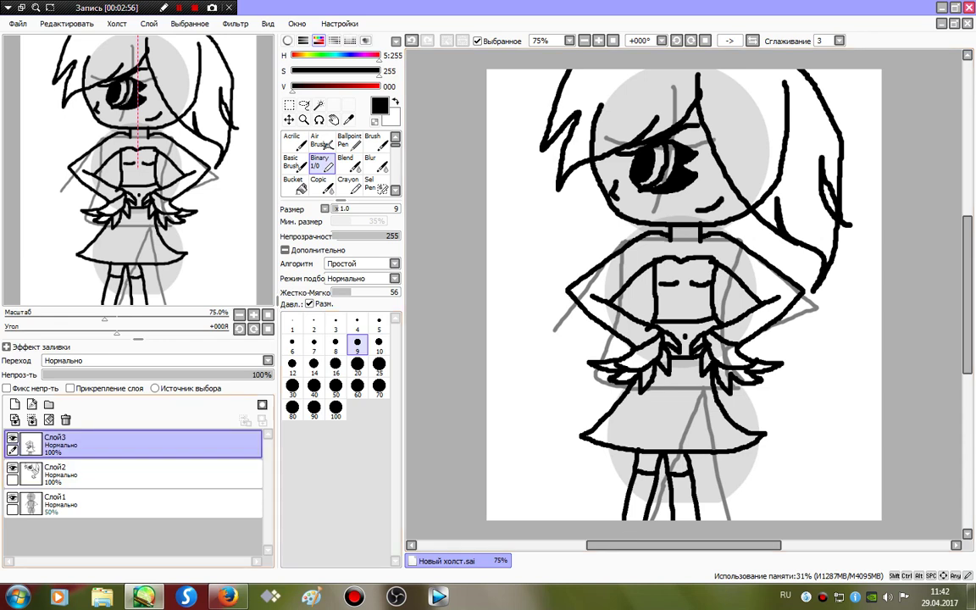
Merge the body layer down into the head layer and hide the grey sketch layer
{"action": "left_click", "coordinate": [32, 420]}
{"action": "left_click", "coordinate": [12, 468]}
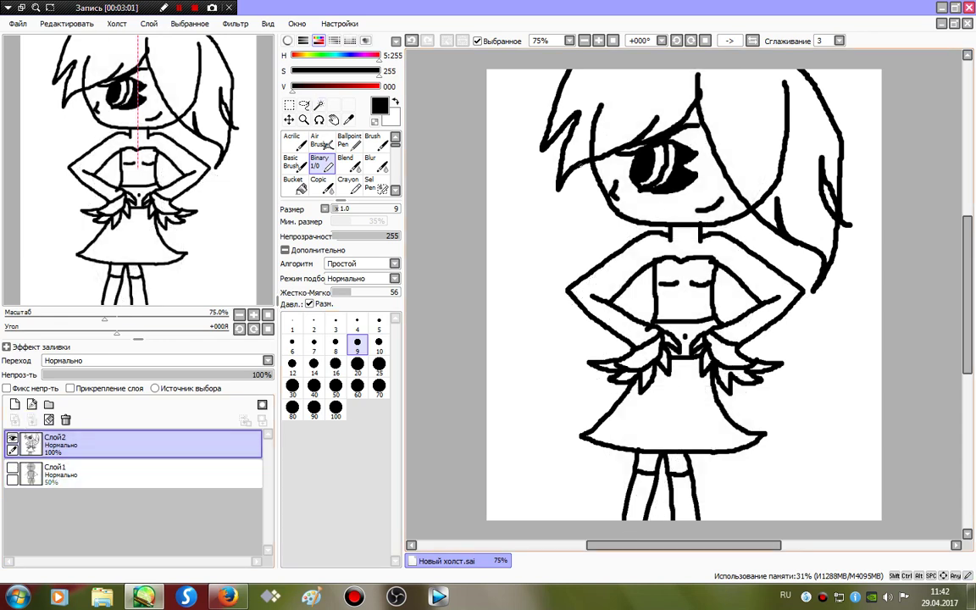
Outline long flowing hair down both sides of the body, with pointed locks beside and behind the skirt
{"action": "left_click_drag", "start_coordinate": [583, 167], "coordinate": [462, 364]}
{"action": "left_click", "coordinate": [179, 7]}
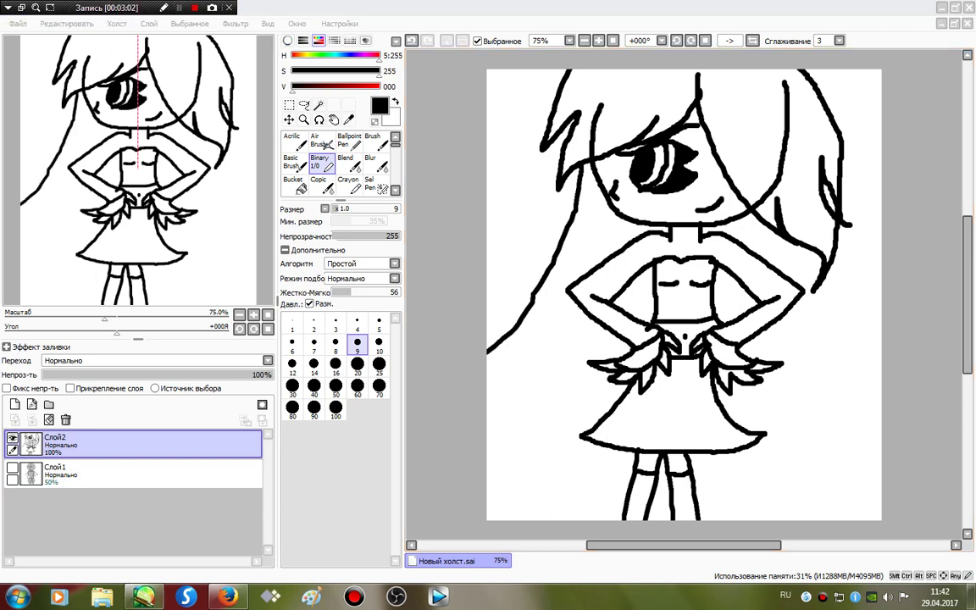
{"action": "left_click", "coordinate": [477, 340]}
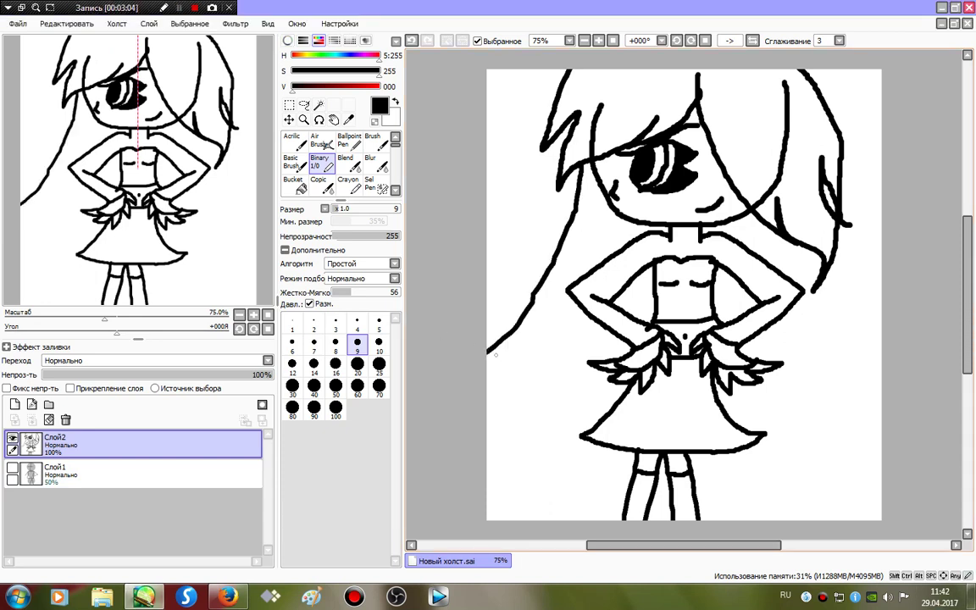
{"action": "mouse_move", "coordinate": [488, 347]}
{"action": "left_mouse_down"}
{"action": "mouse_move", "coordinate": [563, 408]}
{"action": "mouse_move", "coordinate": [565, 445]}
{"action": "mouse_move", "coordinate": [593, 429]}
{"action": "mouse_move", "coordinate": [571, 496]}
{"action": "mouse_move", "coordinate": [675, 491]}
{"action": "left_mouse_up"}
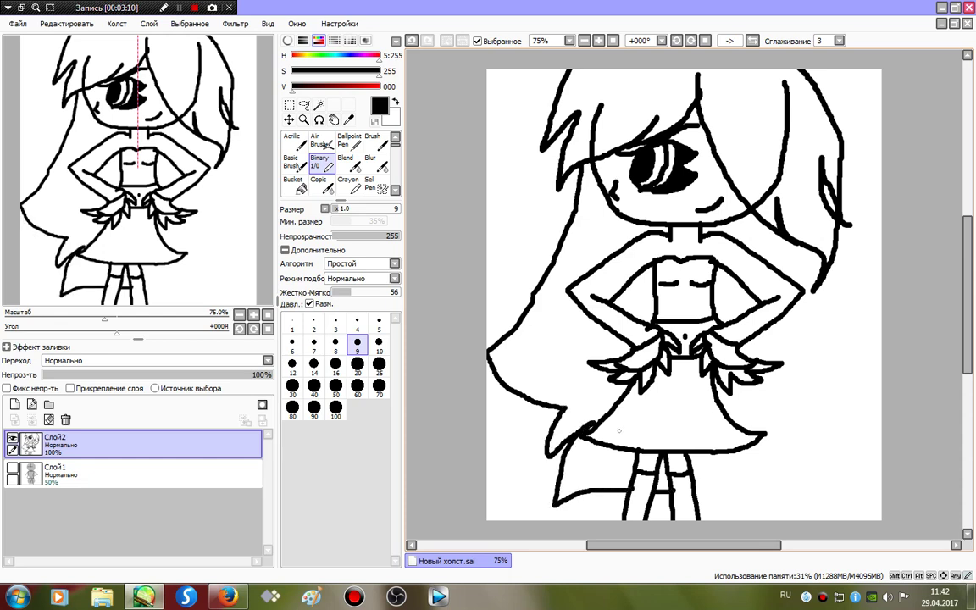
{"action": "left_click_drag", "start_coordinate": [591, 427], "coordinate": [585, 432]}
{"action": "mouse_move", "coordinate": [698, 498]}
{"action": "left_mouse_down"}
{"action": "mouse_move", "coordinate": [819, 395]}
{"action": "mouse_move", "coordinate": [826, 290]}
{"action": "mouse_move", "coordinate": [841, 312]}
{"action": "mouse_move", "coordinate": [836, 247]}
{"action": "left_mouse_up"}
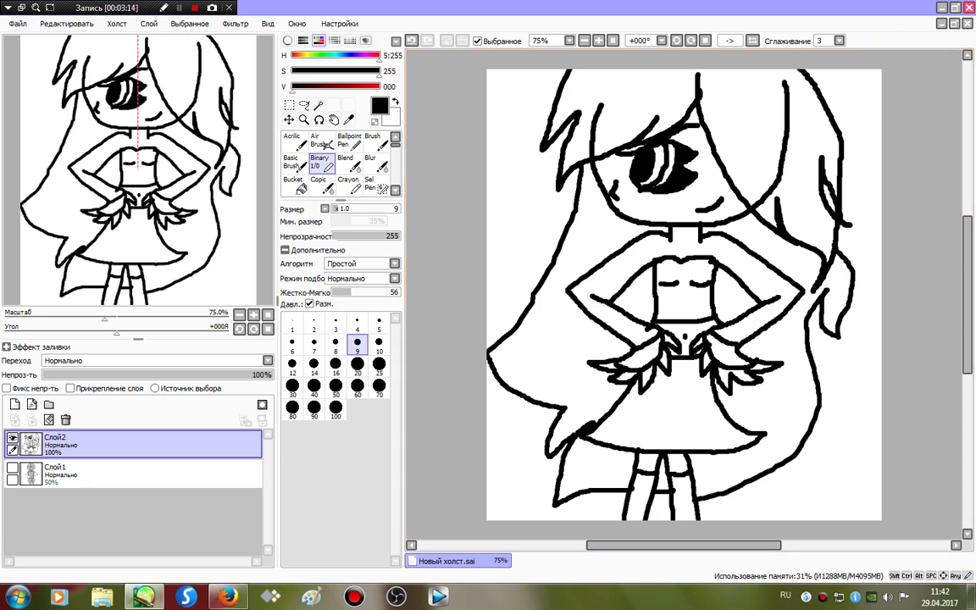
Select the face, neck, arms, fingers, bare waist and upper legs with the Magic Wand
{"action": "left_click", "coordinate": [318, 104]}
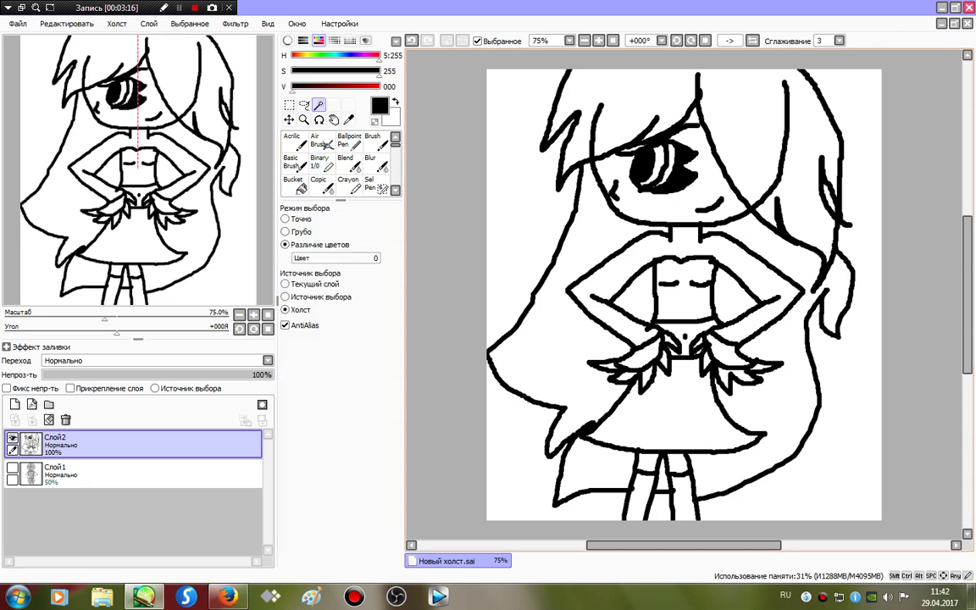
{"action": "left_click", "coordinate": [627, 199]}
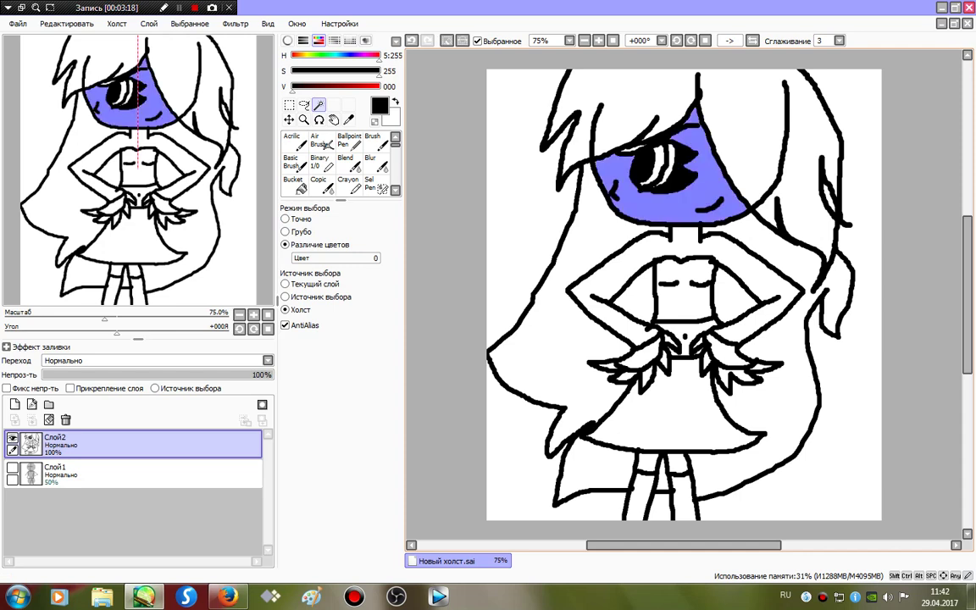
{"action": "left_click", "coordinate": [685, 243]}
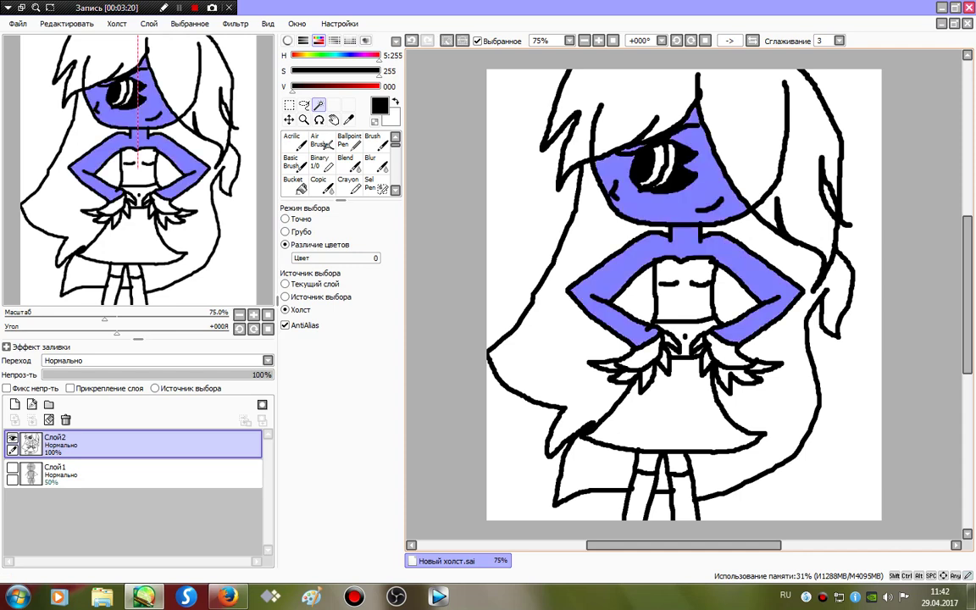
{"action": "left_click", "coordinate": [663, 360]}
{"action": "left_click", "coordinate": [646, 376]}
{"action": "left_click", "coordinate": [627, 378]}
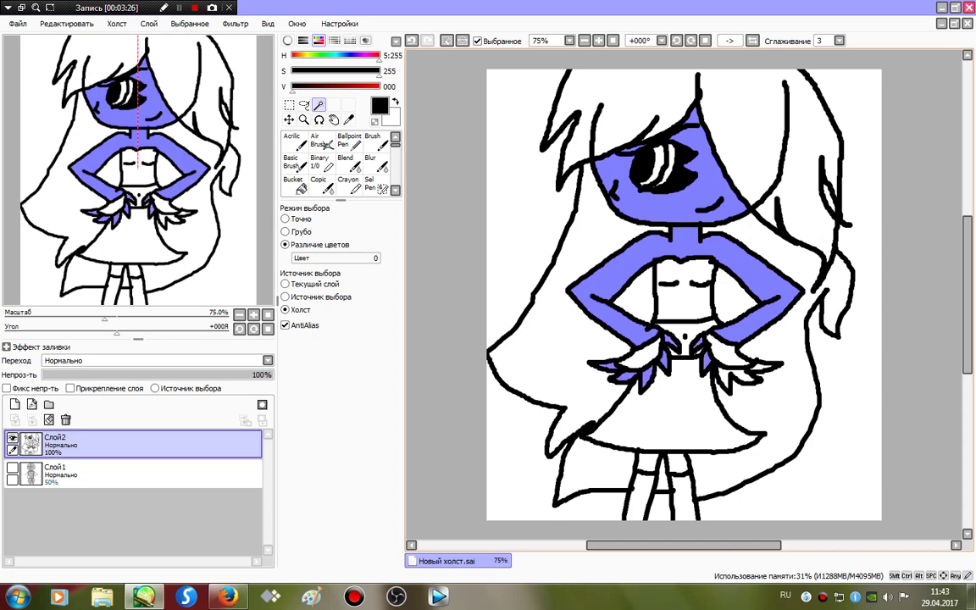
{"action": "left_click", "coordinate": [684, 329]}
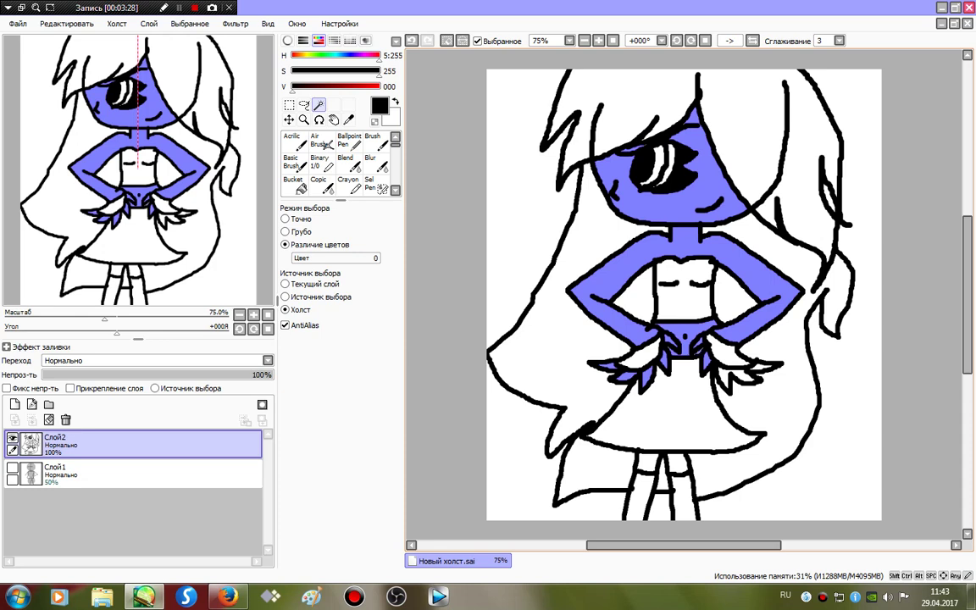
{"action": "left_click", "coordinate": [728, 378]}
{"action": "left_click", "coordinate": [748, 377]}
{"action": "left_click", "coordinate": [766, 366]}
{"action": "left_click", "coordinate": [679, 463]}
{"action": "left_click", "coordinate": [648, 464]}
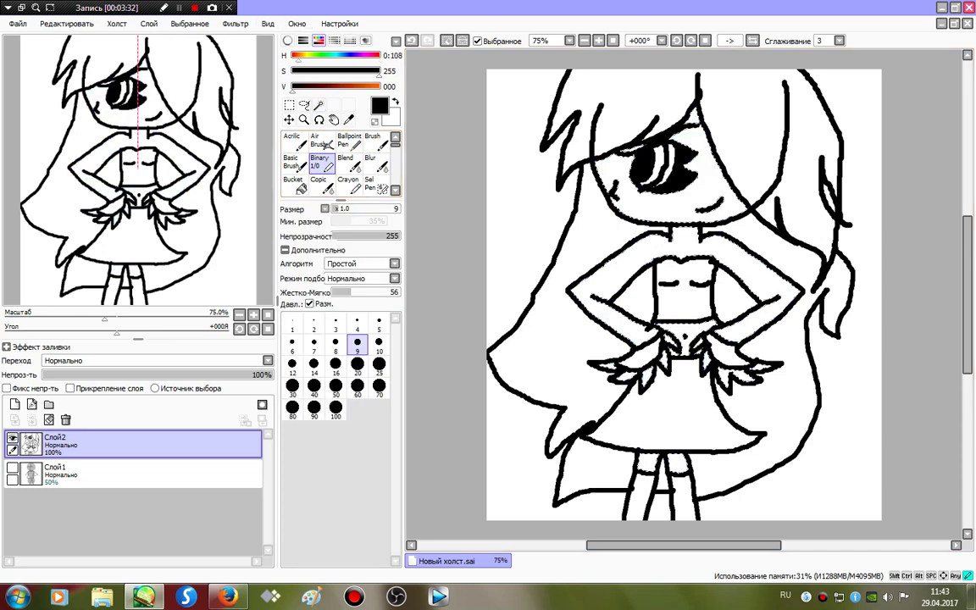
Paint the selected skin peach (S 084, V 255) with the Binary pen at size 100, and hide the selection outline
{"action": "left_click", "coordinate": [335, 407]}
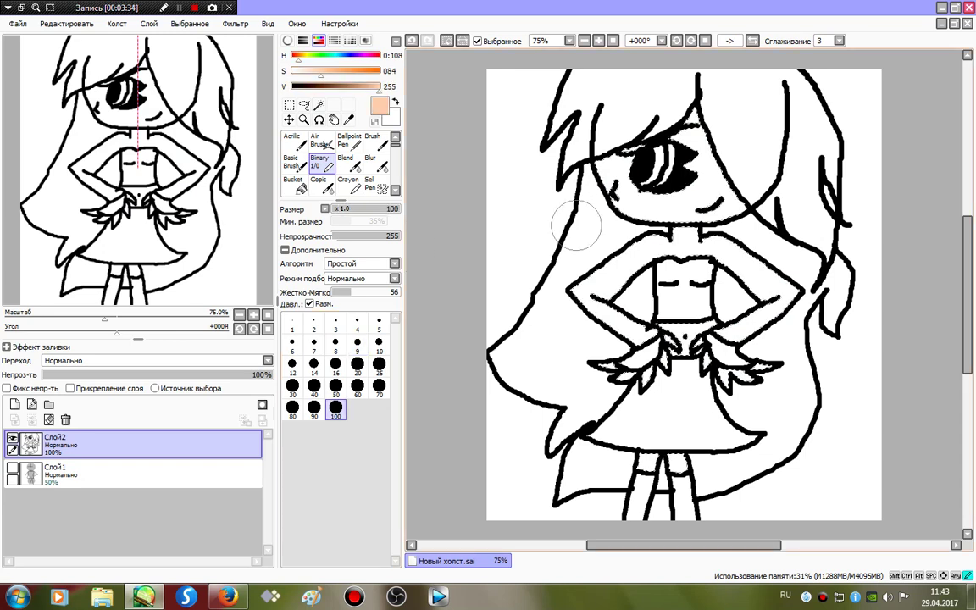
{"action": "mouse_move", "coordinate": [585, 188]}
{"action": "left_mouse_down"}
{"action": "mouse_move", "coordinate": [644, 161]}
{"action": "mouse_move", "coordinate": [622, 127]}
{"action": "left_mouse_up"}
{"action": "mouse_move", "coordinate": [908, 101]}
{"action": "left_mouse_down"}
{"action": "mouse_move", "coordinate": [712, 262]}
{"action": "mouse_move", "coordinate": [533, 322]}
{"action": "mouse_move", "coordinate": [790, 320]}
{"action": "mouse_move", "coordinate": [516, 349]}
{"action": "left_mouse_up"}
{"action": "mouse_move", "coordinate": [575, 426]}
{"action": "left_mouse_down"}
{"action": "mouse_move", "coordinate": [617, 443]}
{"action": "mouse_move", "coordinate": [811, 435]}
{"action": "left_mouse_up"}
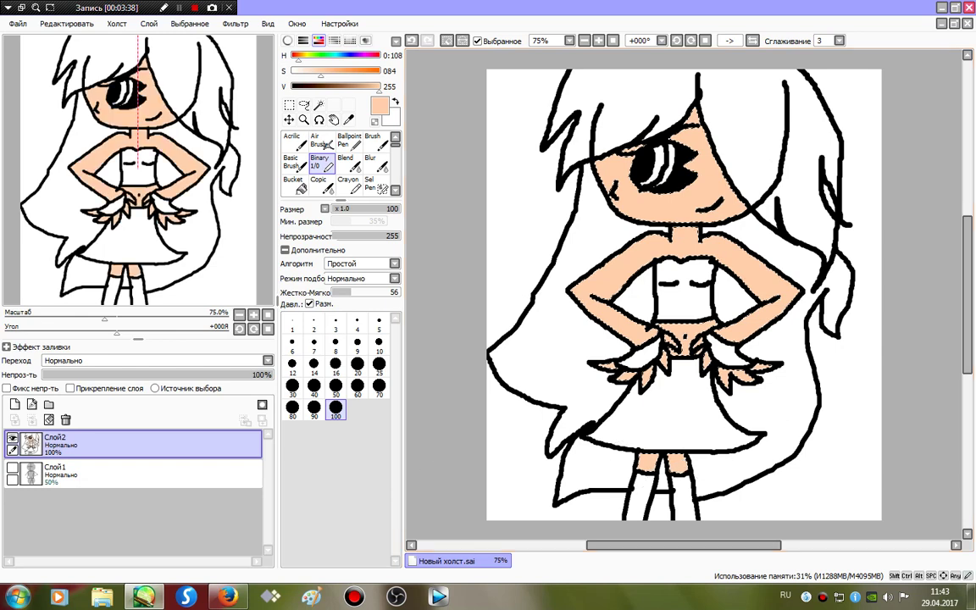
{"action": "left_click", "coordinate": [446, 41]}
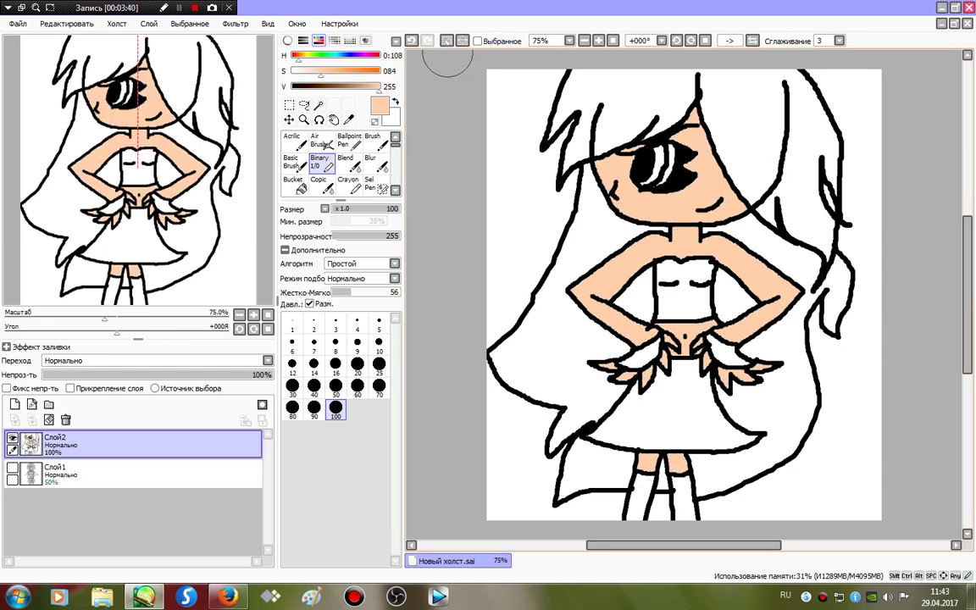
Shade the face along the fringe and hair edge in saturated orange (S 255) at size 70
{"action": "left_click", "coordinate": [378, 72]}
{"action": "left_click", "coordinate": [378, 385]}
{"action": "left_click_drag", "start_coordinate": [614, 158], "coordinate": [631, 152]}
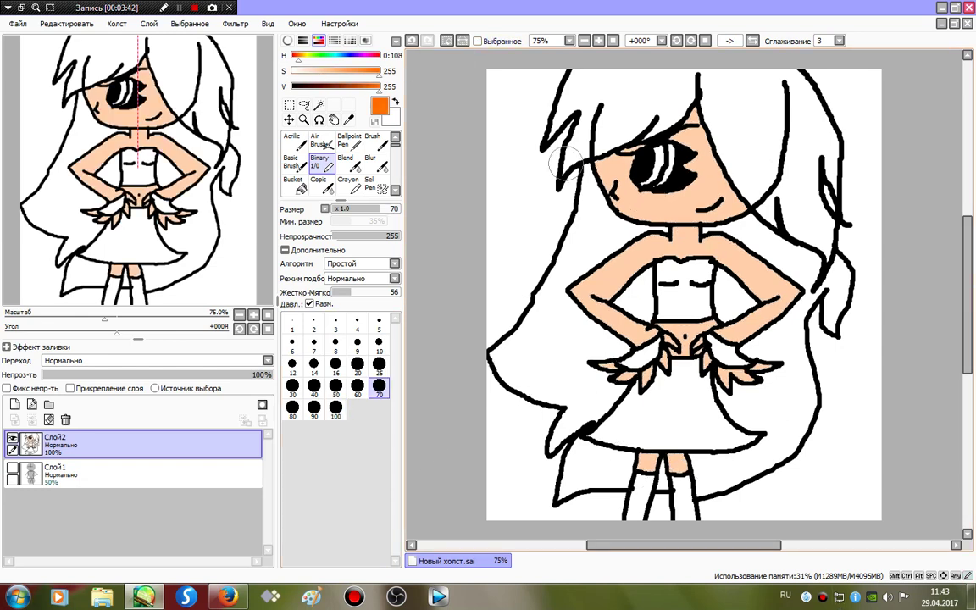
{"action": "left_click_drag", "start_coordinate": [693, 106], "coordinate": [744, 210]}
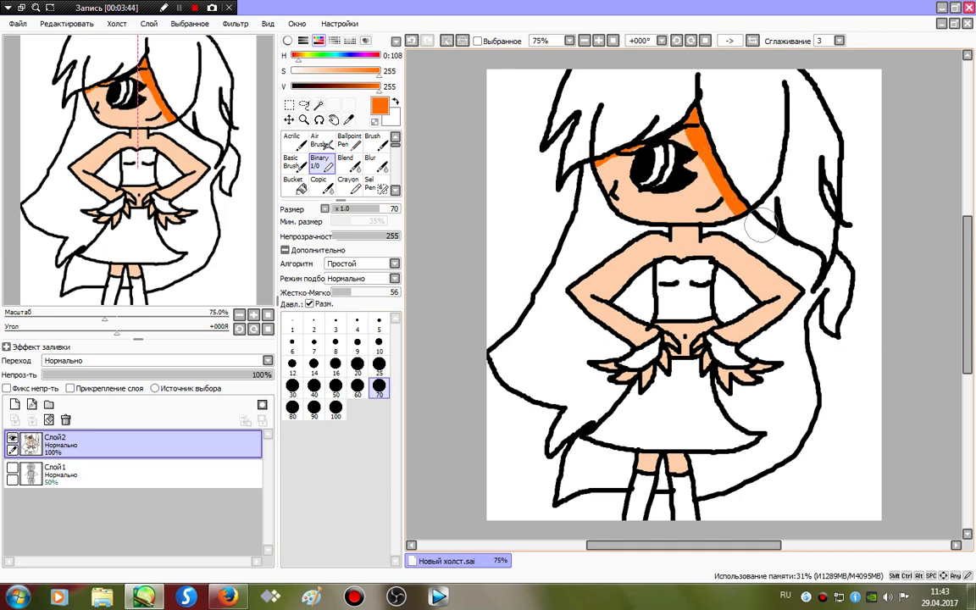
Add orange shading to the neck, shoulders, arms, fingers, waist and upper legs at size 25
{"action": "left_click", "coordinate": [378, 364]}
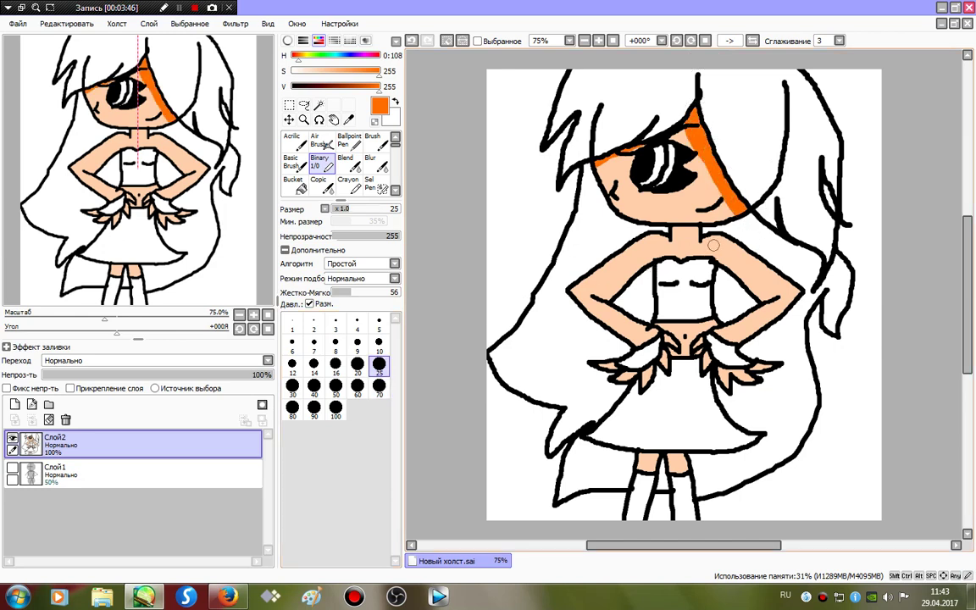
{"action": "left_click_drag", "start_coordinate": [671, 254], "coordinate": [659, 239]}
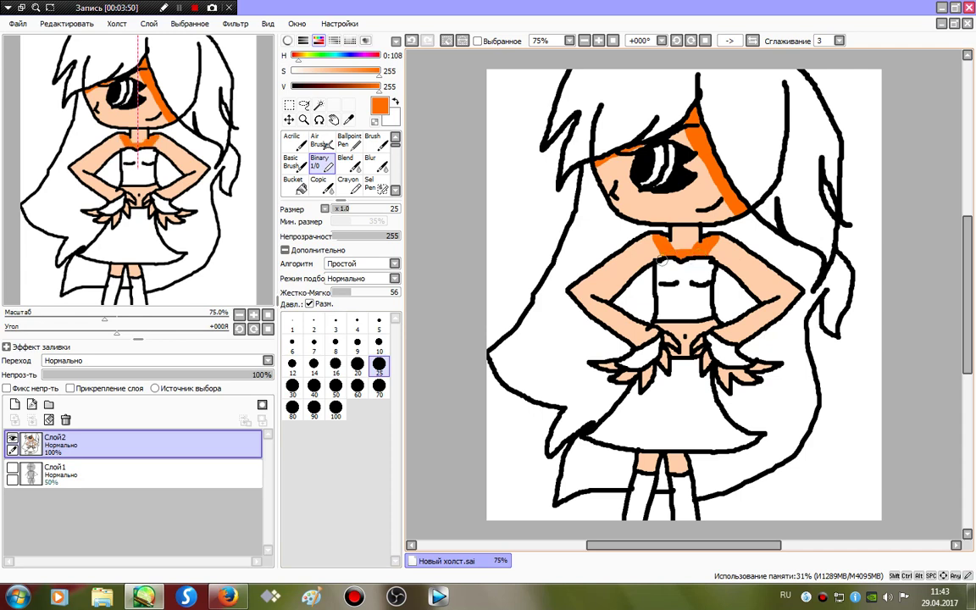
{"action": "left_click_drag", "start_coordinate": [653, 256], "coordinate": [603, 295]}
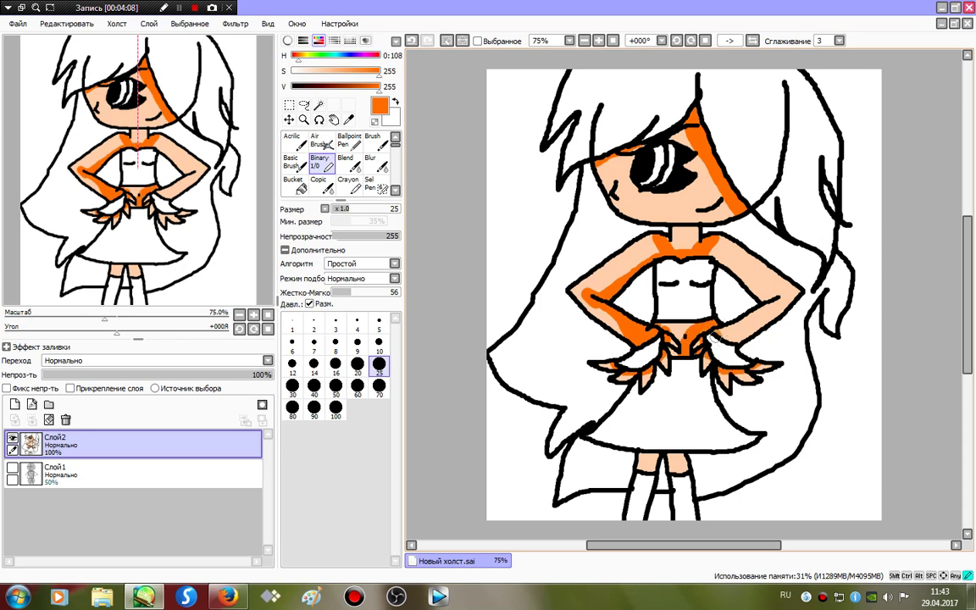
{"action": "left_click_drag", "start_coordinate": [718, 333], "coordinate": [778, 298]}
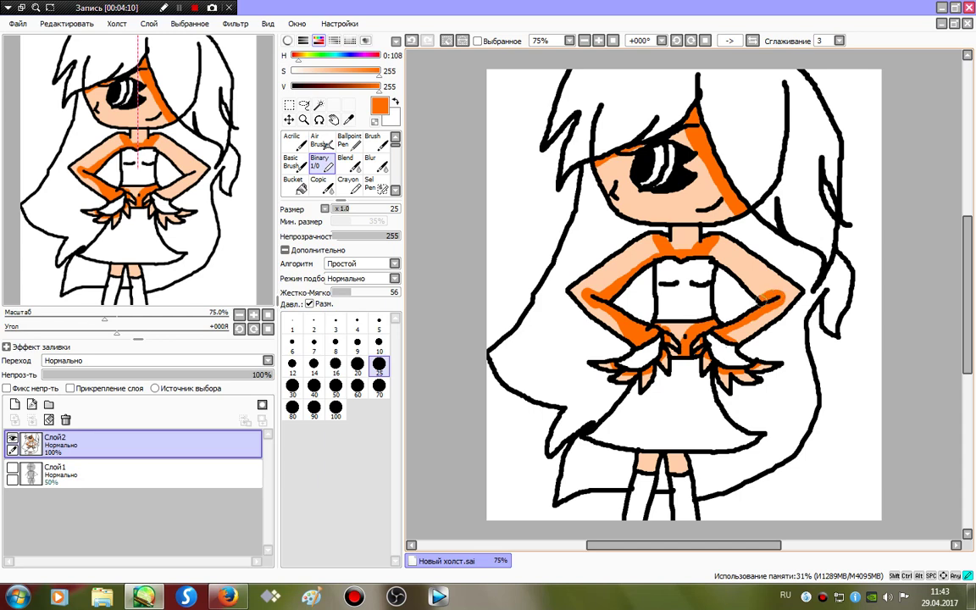
{"action": "left_click_drag", "start_coordinate": [672, 464], "coordinate": [644, 467]}
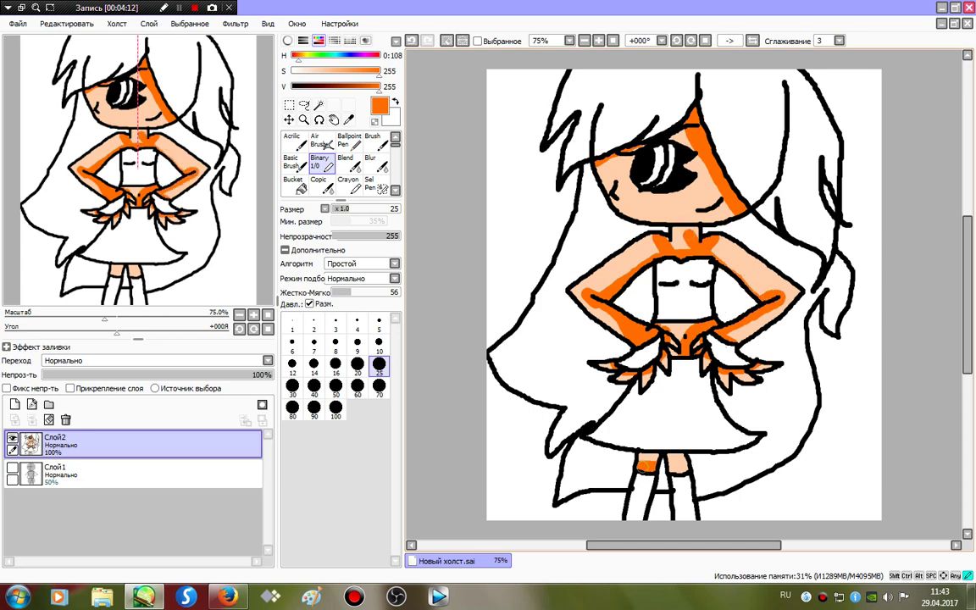
Paint white highlights (S 000) on the face, neck, arms and waist
{"action": "left_click_drag", "start_coordinate": [377, 72], "coordinate": [291, 72]}
{"action": "mouse_move", "coordinate": [633, 164]}
{"action": "left_mouse_down"}
{"action": "mouse_move", "coordinate": [625, 168]}
{"action": "mouse_move", "coordinate": [646, 209]}
{"action": "mouse_move", "coordinate": [657, 209]}
{"action": "left_mouse_up"}
{"action": "mouse_move", "coordinate": [613, 267]}
{"action": "left_mouse_down"}
{"action": "mouse_move", "coordinate": [623, 266]}
{"action": "mouse_move", "coordinate": [594, 279]}
{"action": "left_mouse_up"}
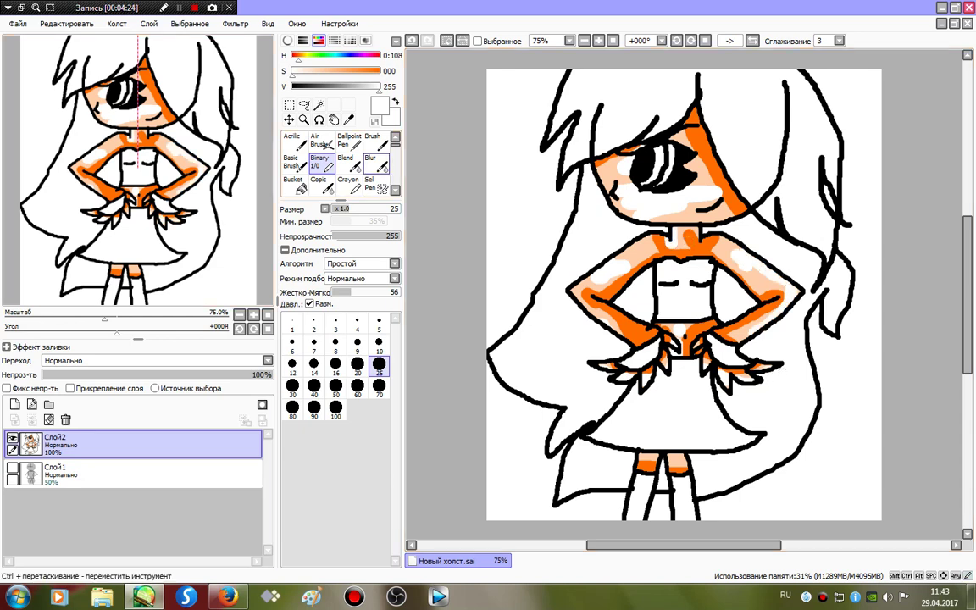
Set the Blur brush to the simple circle shape and smooth the skin shading and highlights, using sizes 30 and 50
{"action": "left_click", "coordinate": [375, 165]}
{"action": "left_click", "coordinate": [355, 268]}
{"action": "scroll", "coordinate": [296, 381], "scroll_direction": "up", "scroll_amount": 5}
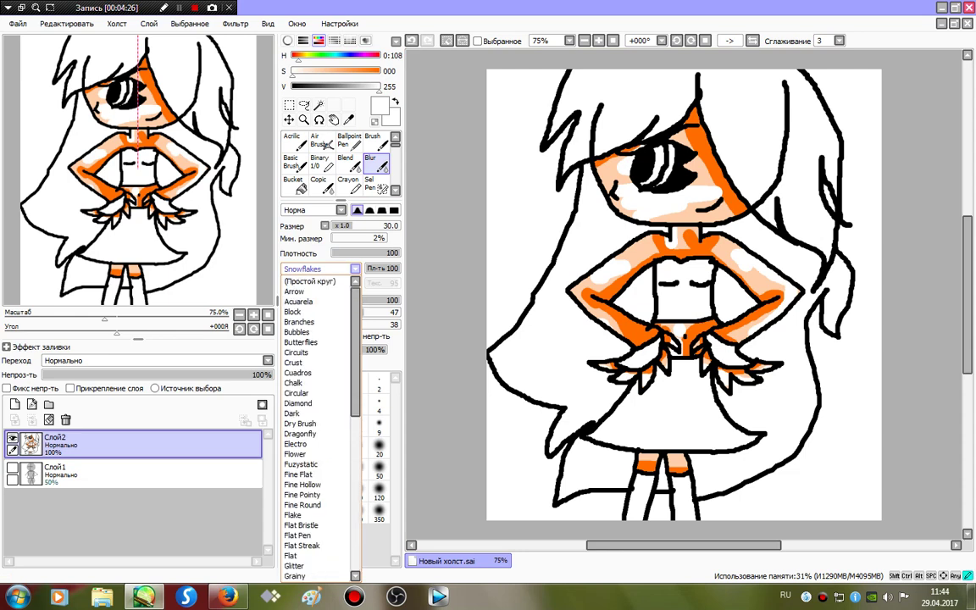
{"action": "left_click", "coordinate": [292, 252]}
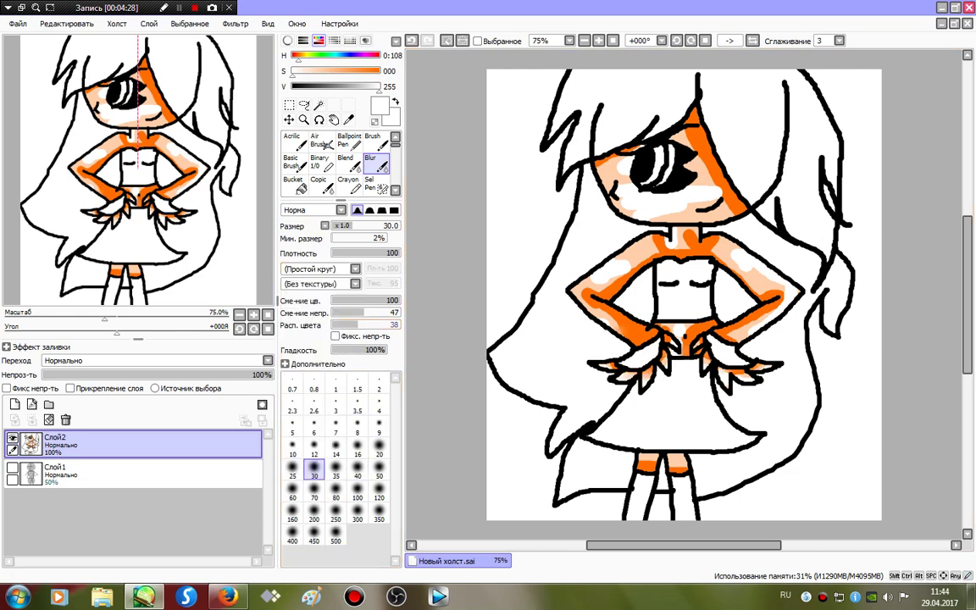
{"action": "left_click", "coordinate": [322, 164]}
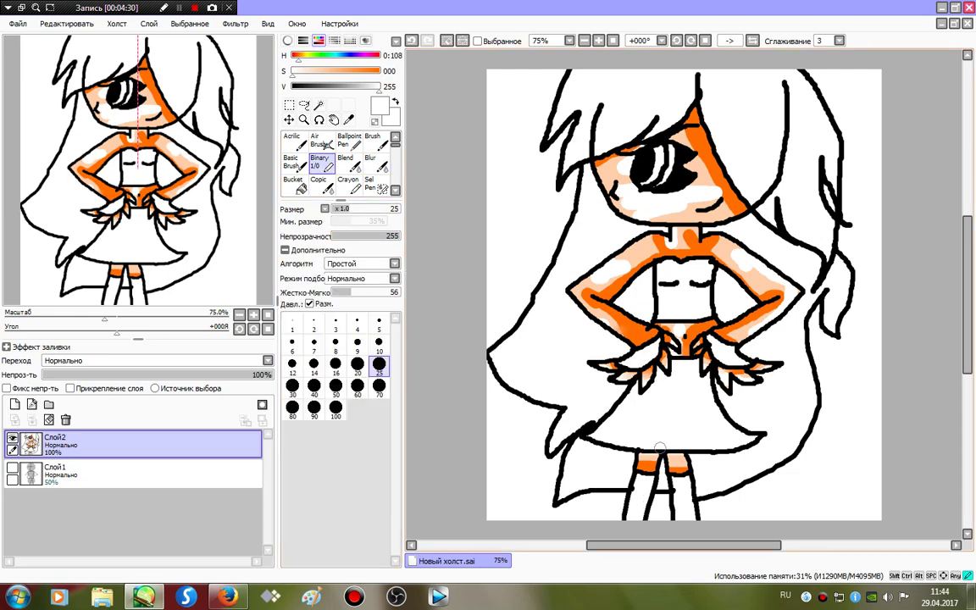
{"action": "left_click", "coordinate": [377, 164]}
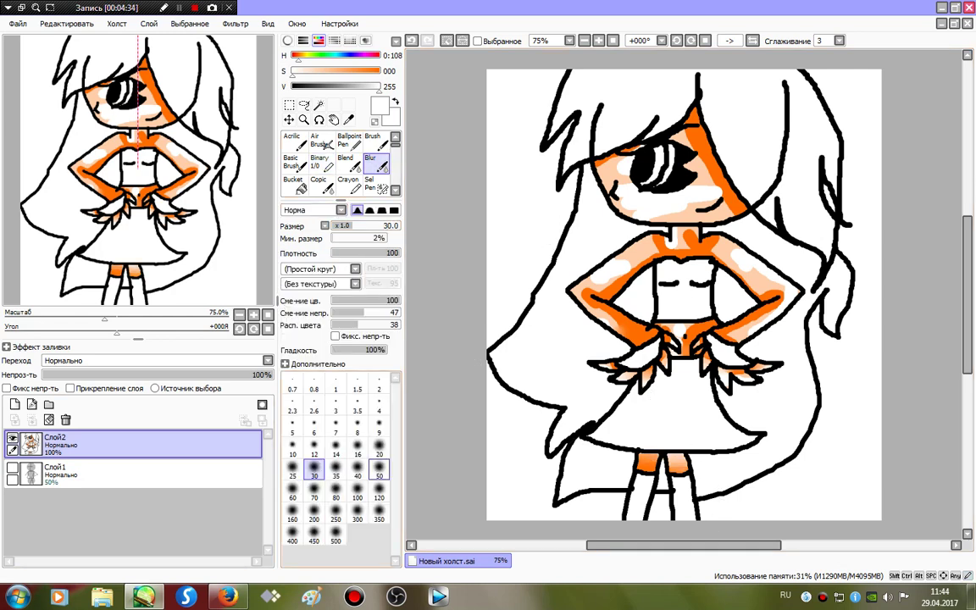
{"action": "left_click", "coordinate": [379, 469]}
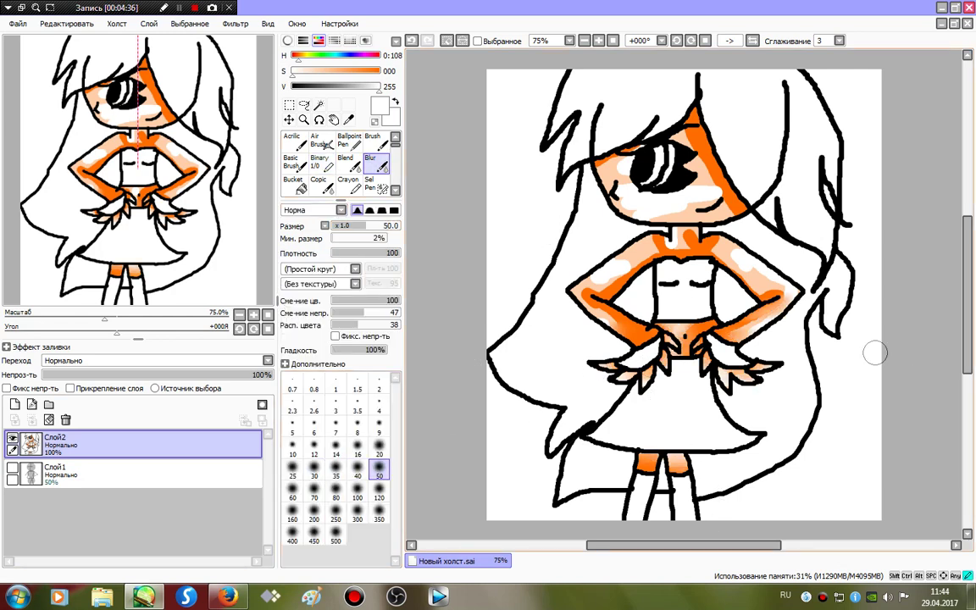
{"action": "mouse_move", "coordinate": [876, 353]}
{"action": "left_mouse_down"}
{"action": "mouse_move", "coordinate": [541, 257]}
{"action": "mouse_move", "coordinate": [823, 167]}
{"action": "mouse_move", "coordinate": [896, 131]}
{"action": "mouse_move", "coordinate": [606, 143]}
{"action": "mouse_move", "coordinate": [581, 266]}
{"action": "mouse_move", "coordinate": [688, 163]}
{"action": "mouse_move", "coordinate": [937, 218]}
{"action": "mouse_move", "coordinate": [603, 290]}
{"action": "mouse_move", "coordinate": [814, 314]}
{"action": "mouse_move", "coordinate": [547, 412]}
{"action": "mouse_move", "coordinate": [599, 312]}
{"action": "mouse_move", "coordinate": [860, 137]}
{"action": "left_mouse_up"}
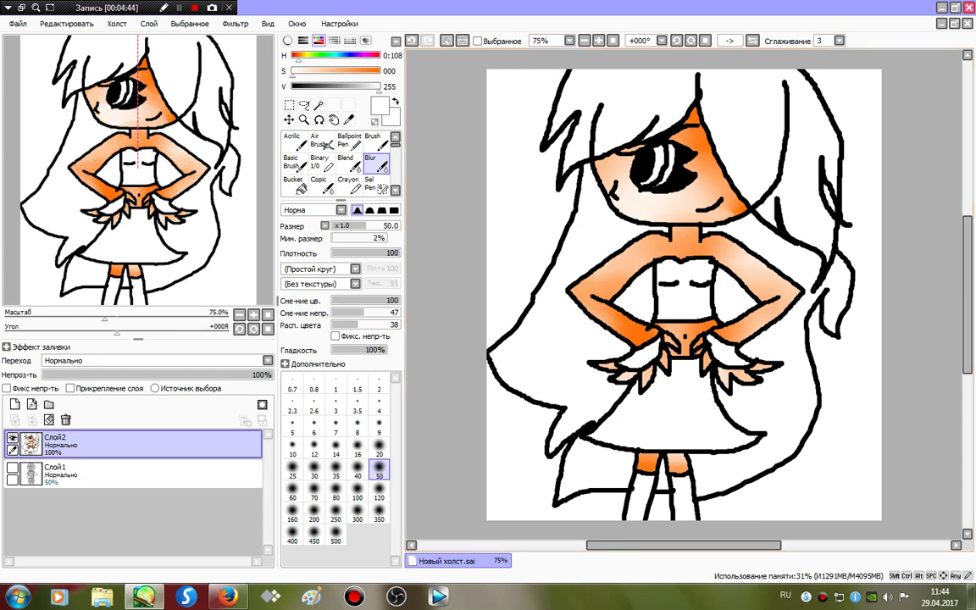
Paint a crimson blush patch on the cheek beside the eye with the Binary pen and add magenta over its outer part
{"action": "left_click", "coordinate": [320, 162]}
{"action": "left_click", "coordinate": [378, 72]}
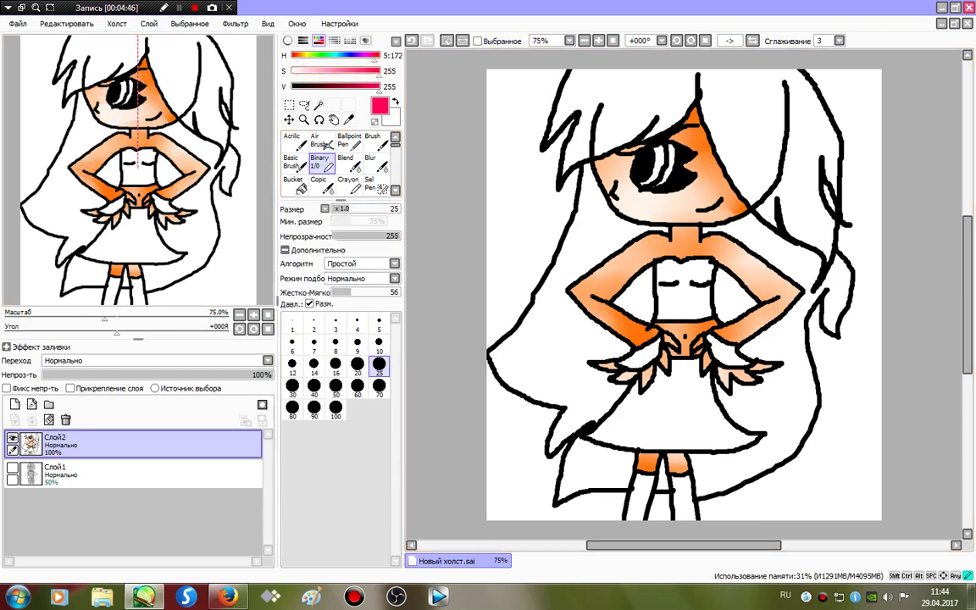
{"action": "left_click_drag", "start_coordinate": [724, 172], "coordinate": [706, 182]}
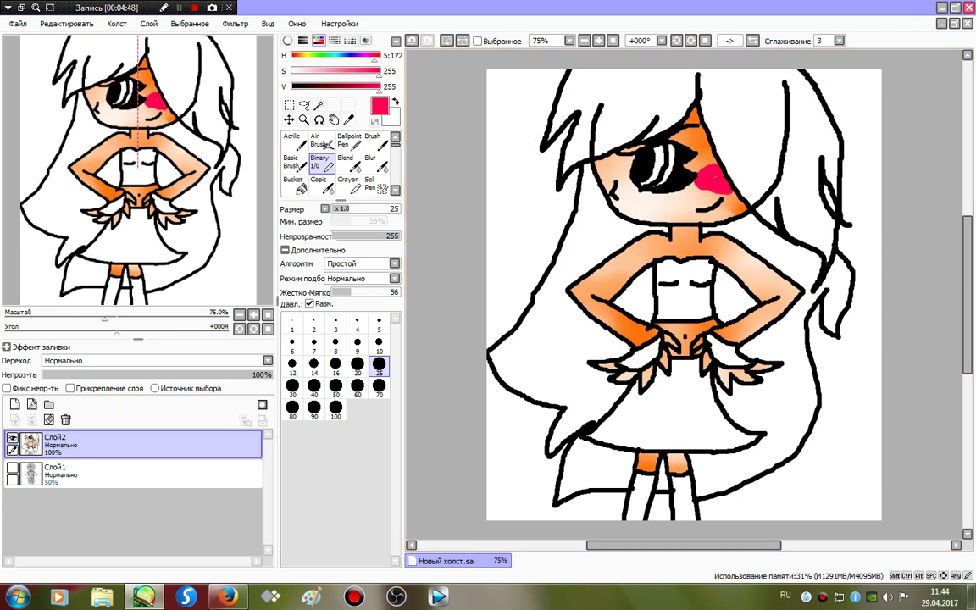
{"action": "left_click", "coordinate": [366, 56]}
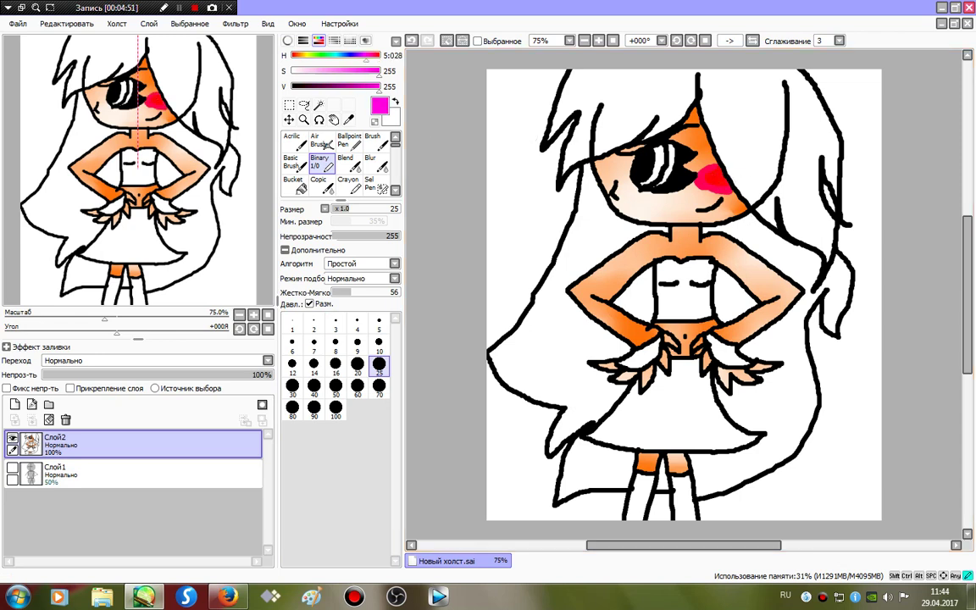
{"action": "left_click_drag", "start_coordinate": [716, 172], "coordinate": [727, 180]}
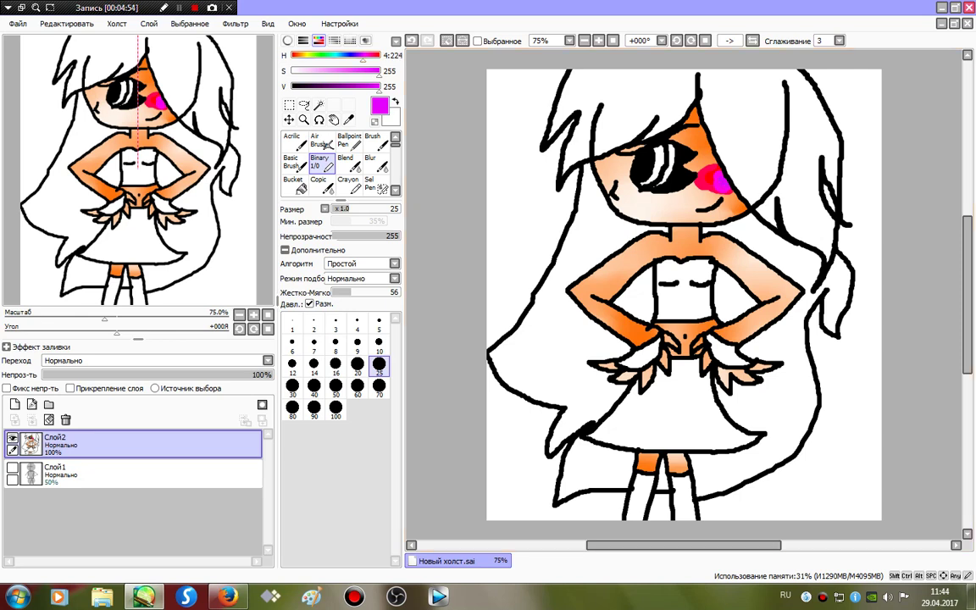
Blend the crimson and magenta blush into the cheek with the Blur brush at size 50
{"action": "left_click", "coordinate": [373, 164]}
{"action": "mouse_move", "coordinate": [713, 173]}
{"action": "left_mouse_down"}
{"action": "mouse_move", "coordinate": [701, 175]}
{"action": "mouse_move", "coordinate": [720, 184]}
{"action": "mouse_move", "coordinate": [700, 188]}
{"action": "left_mouse_up"}
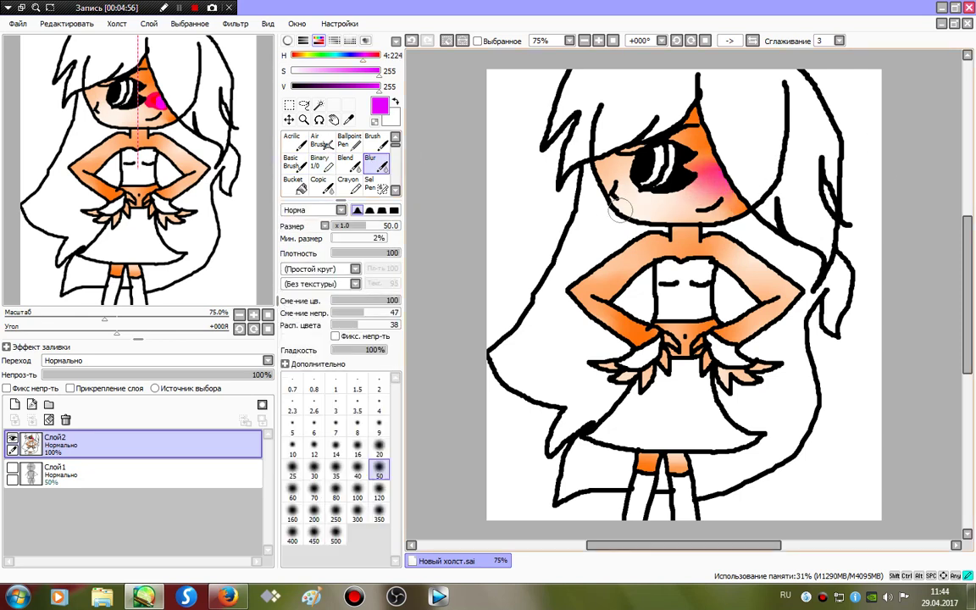
Select the wide white stripe in the eye with the Magic Wand and fill it with golden yellow (H 0:216) using the Binary pen
{"action": "left_click", "coordinate": [318, 105]}
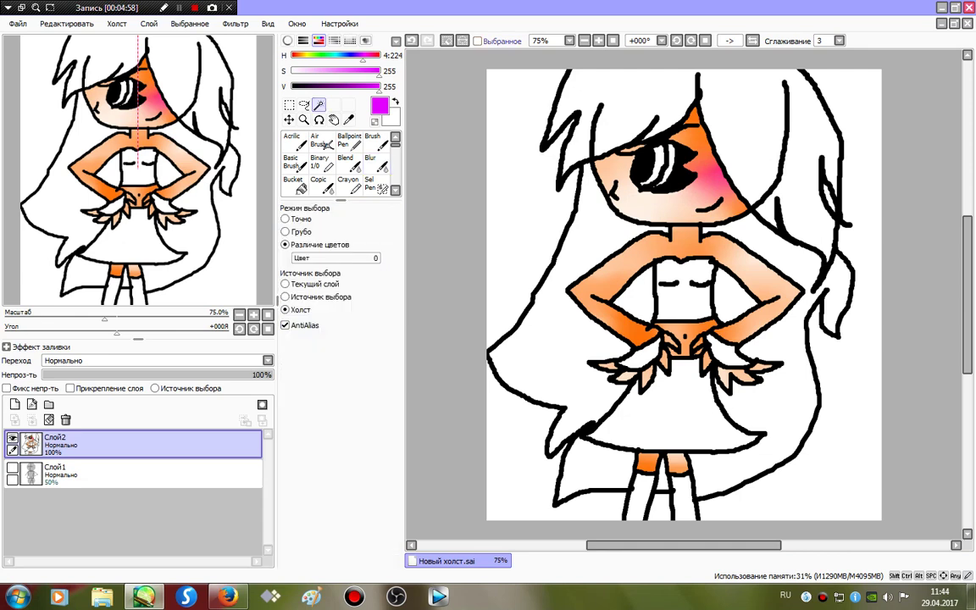
{"action": "scroll", "coordinate": [652, 160], "scroll_direction": "up", "scroll_amount": 8}
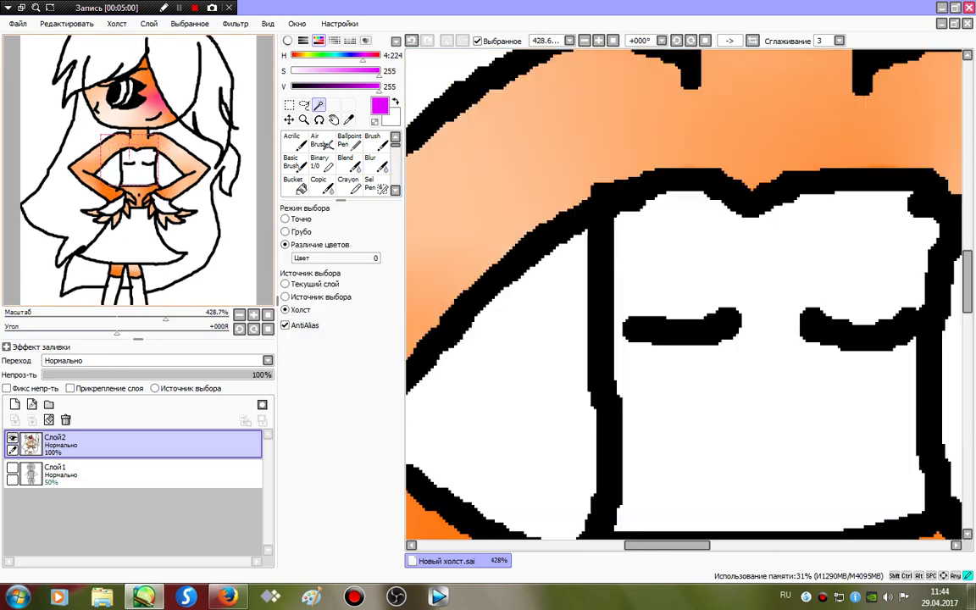
{"action": "left_click_drag", "start_coordinate": [697, 127], "coordinate": [710, 199]}
{"action": "left_click", "coordinate": [710, 195]}
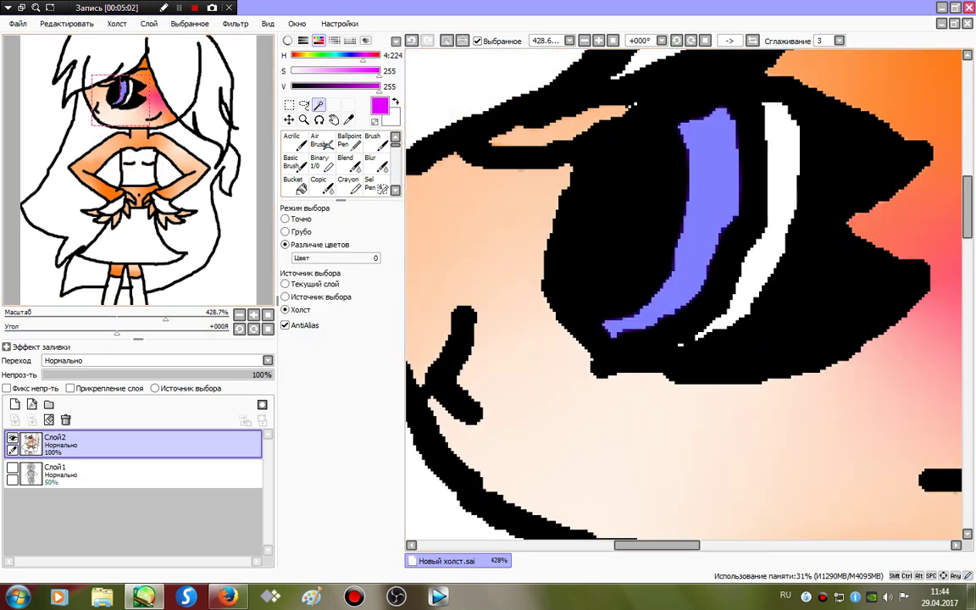
{"action": "left_click", "coordinate": [322, 164]}
{"action": "left_click_drag", "start_coordinate": [299, 56], "coordinate": [304, 56]}
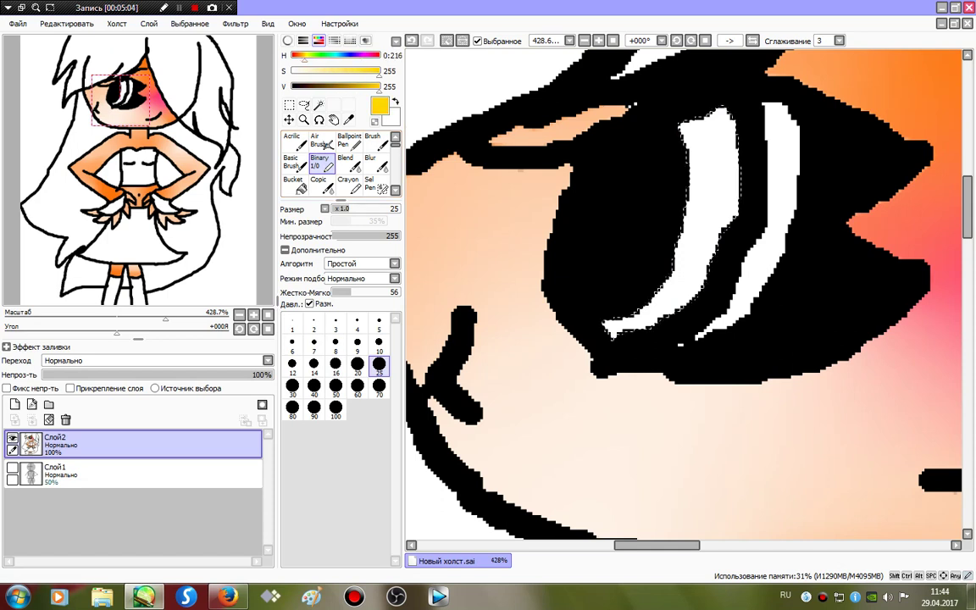
{"action": "mouse_move", "coordinate": [711, 164]}
{"action": "left_mouse_down"}
{"action": "mouse_move", "coordinate": [651, 160]}
{"action": "mouse_move", "coordinate": [750, 117]}
{"action": "mouse_move", "coordinate": [551, 294]}
{"action": "mouse_move", "coordinate": [689, 293]}
{"action": "left_mouse_up"}
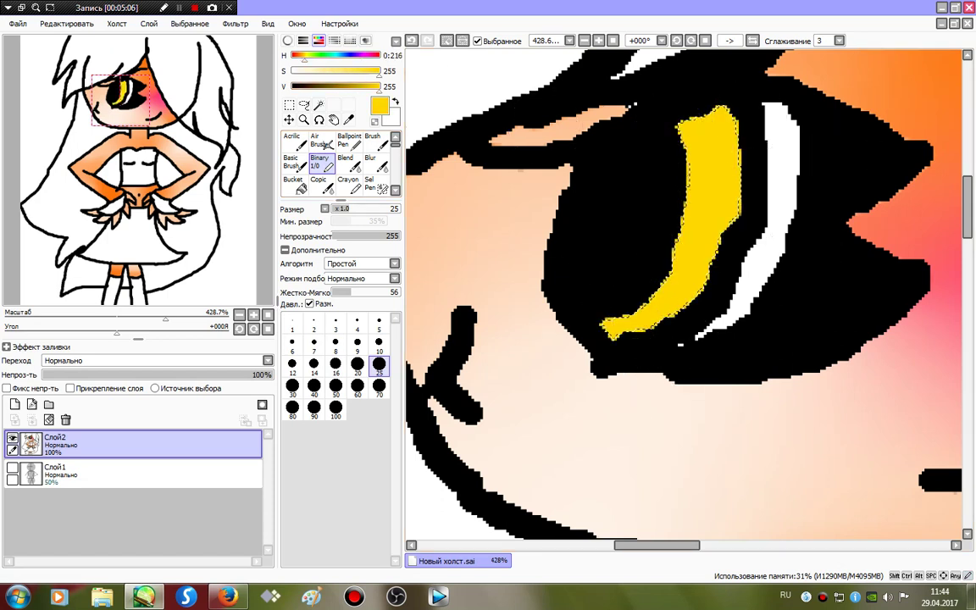
Shade the upper part of the eye stripe with dark gold (V 198) and brown (V 114) above it
{"action": "left_click", "coordinate": [360, 87]}
{"action": "left_click_drag", "start_coordinate": [737, 172], "coordinate": [754, 132]}
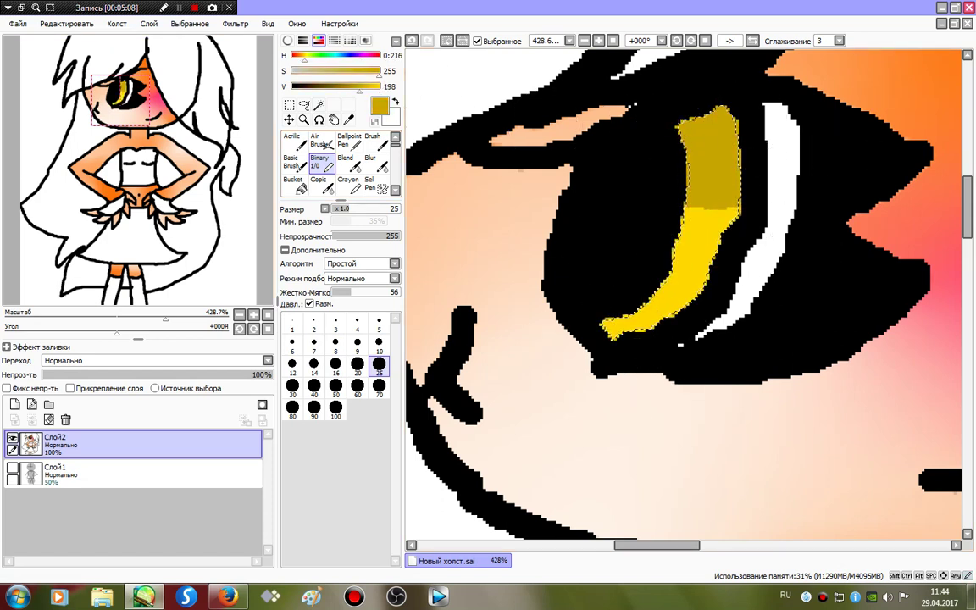
{"action": "left_click_drag", "start_coordinate": [360, 86], "coordinate": [330, 85]}
{"action": "mouse_move", "coordinate": [708, 119]}
{"action": "left_mouse_down"}
{"action": "mouse_move", "coordinate": [702, 191]}
{"action": "mouse_move", "coordinate": [678, 127]}
{"action": "left_mouse_up"}
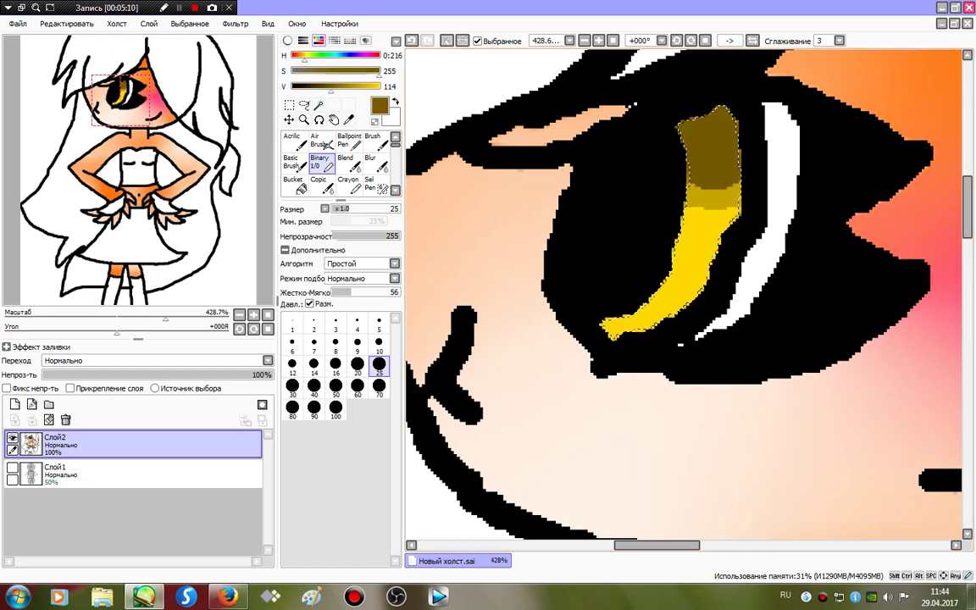
Lighten the lower part of the eye stripe with pale yellow (S 082), cream (S 032) and white at the tip
{"action": "mouse_move", "coordinate": [330, 85]}
{"action": "left_mouse_down"}
{"action": "mouse_move", "coordinate": [379, 85]}
{"action": "mouse_move", "coordinate": [321, 71]}
{"action": "left_mouse_up"}
{"action": "mouse_move", "coordinate": [695, 267]}
{"action": "left_mouse_down"}
{"action": "mouse_move", "coordinate": [653, 262]}
{"action": "mouse_move", "coordinate": [631, 293]}
{"action": "left_mouse_up"}
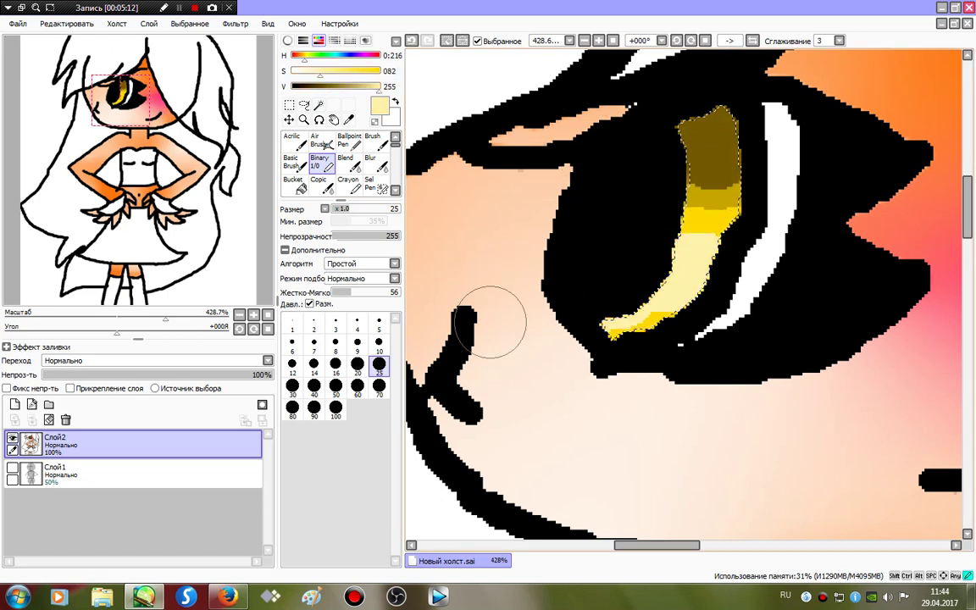
{"action": "left_click_drag", "start_coordinate": [321, 72], "coordinate": [302, 72]}
{"action": "mouse_move", "coordinate": [707, 242]}
{"action": "left_mouse_down"}
{"action": "mouse_move", "coordinate": [648, 296]}
{"action": "mouse_move", "coordinate": [681, 337]}
{"action": "left_mouse_up"}
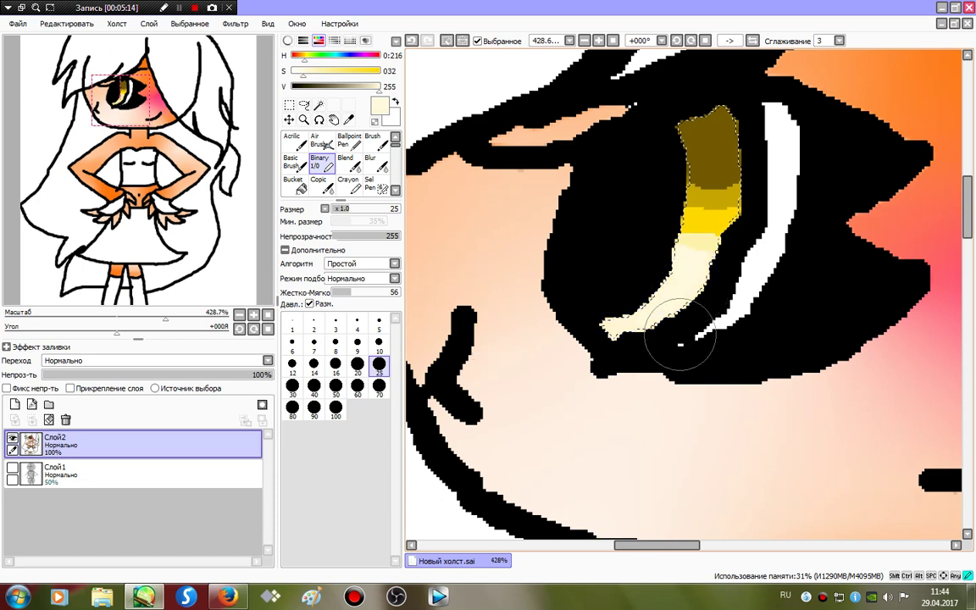
{"action": "left_click_drag", "start_coordinate": [302, 71], "coordinate": [291, 71]}
{"action": "mouse_move", "coordinate": [646, 349]}
{"action": "left_mouse_down"}
{"action": "mouse_move", "coordinate": [611, 349]}
{"action": "mouse_move", "coordinate": [649, 330]}
{"action": "mouse_move", "coordinate": [624, 326]}
{"action": "left_mouse_up"}
Paint the upper end of the eye stripe black (V 000) and hide the selection outline
{"action": "right_click", "coordinate": [698, 149]}
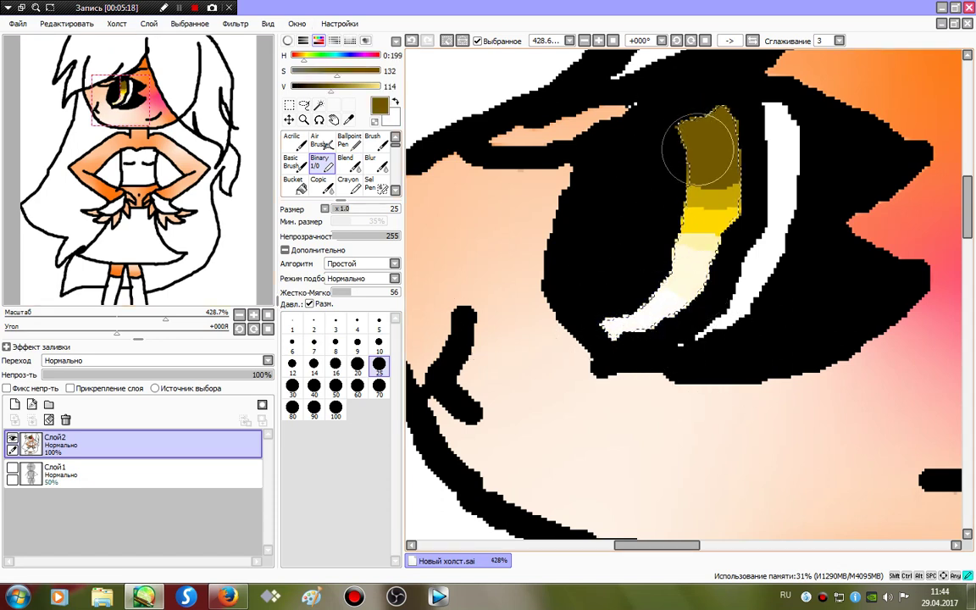
{"action": "left_click_drag", "start_coordinate": [332, 85], "coordinate": [291, 86]}
{"action": "mouse_move", "coordinate": [716, 118]}
{"action": "left_mouse_down"}
{"action": "mouse_move", "coordinate": [744, 110]}
{"action": "mouse_move", "coordinate": [669, 103]}
{"action": "left_mouse_up"}
{"action": "left_click", "coordinate": [477, 41]}
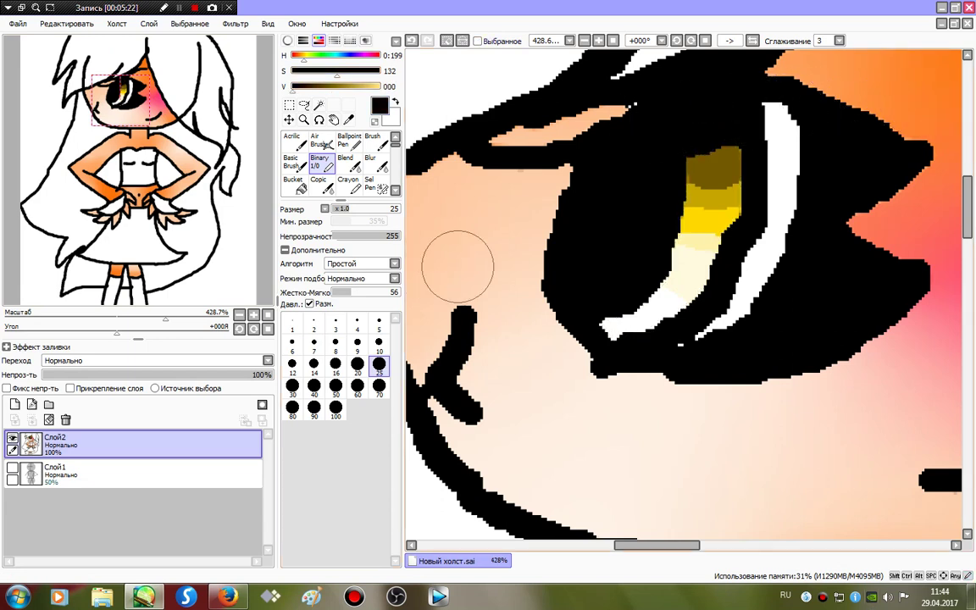
Smooth the eye stripe's colour bands into a gradient with the Blur brush at size 9 and clear the selection
{"action": "left_click", "coordinate": [370, 161]}
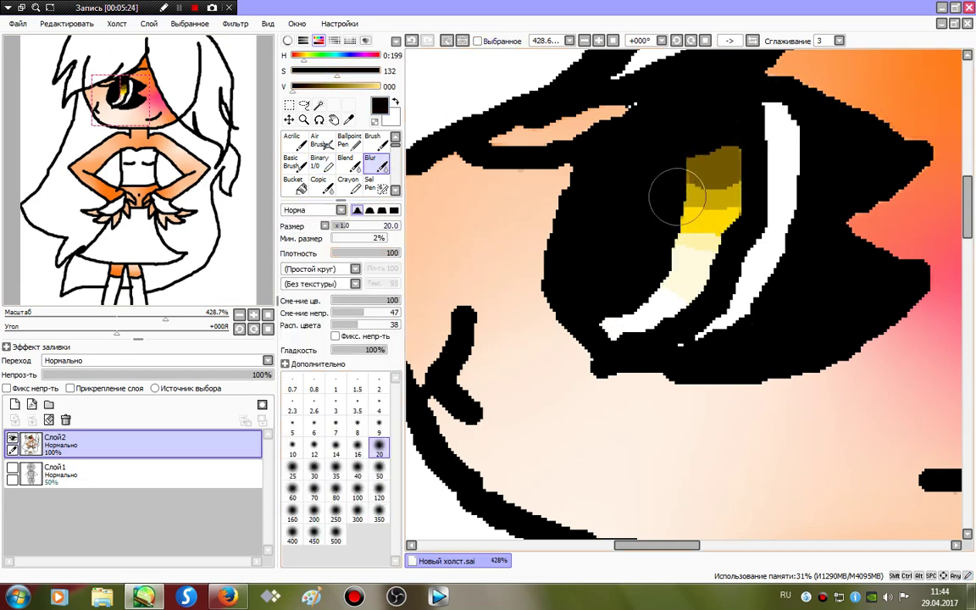
{"action": "left_click", "coordinate": [379, 426]}
{"action": "mouse_move", "coordinate": [685, 290]}
{"action": "left_mouse_down"}
{"action": "mouse_move", "coordinate": [729, 186]}
{"action": "mouse_move", "coordinate": [730, 85]}
{"action": "mouse_move", "coordinate": [719, 98]}
{"action": "left_mouse_up"}
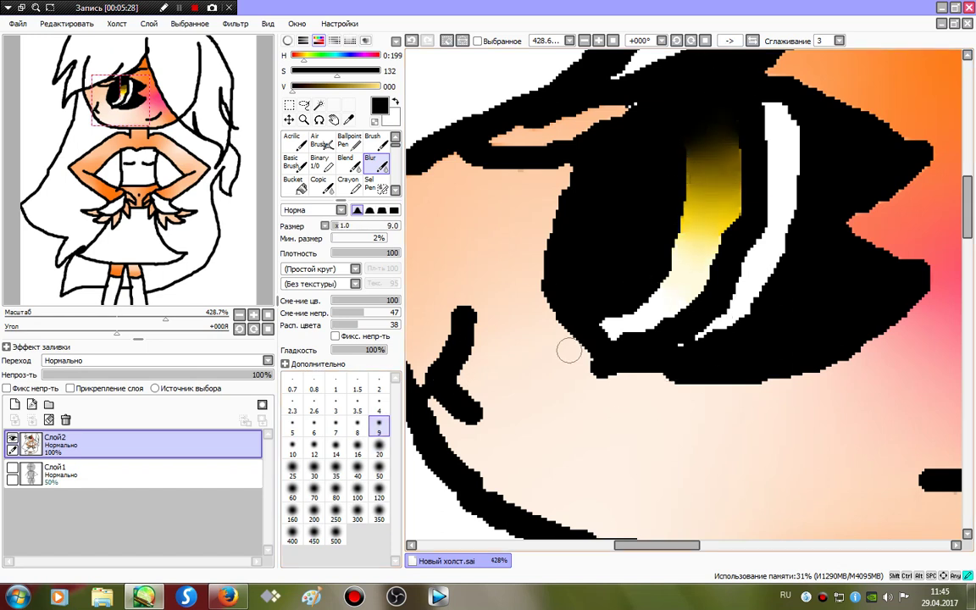
{"action": "left_click_drag", "start_coordinate": [734, 151], "coordinate": [734, 76]}
{"action": "left_click", "coordinate": [446, 41]}
Paint a large white oval highlight in the eye with the Binary pen at size 25, plus small white dots below it at size 5
{"action": "left_click", "coordinate": [322, 164]}
{"action": "left_click", "coordinate": [379, 86]}
{"action": "left_click", "coordinate": [293, 71]}
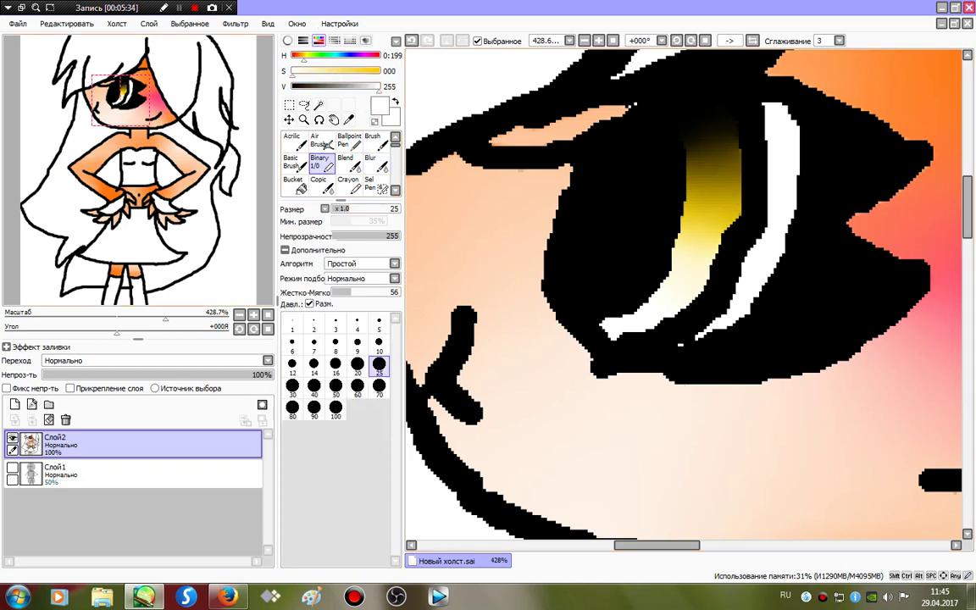
{"action": "left_click_drag", "start_coordinate": [655, 192], "coordinate": [633, 192]}
{"action": "left_click", "coordinate": [378, 324]}
{"action": "left_click_drag", "start_coordinate": [583, 241], "coordinate": [594, 244]}
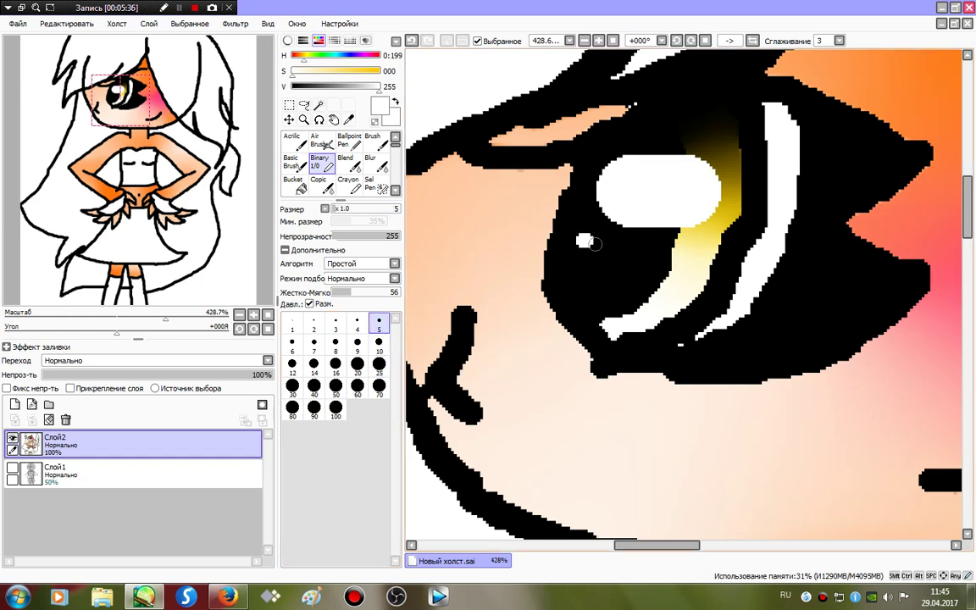
{"action": "left_click", "coordinate": [630, 266]}
{"action": "left_click", "coordinate": [616, 41]}
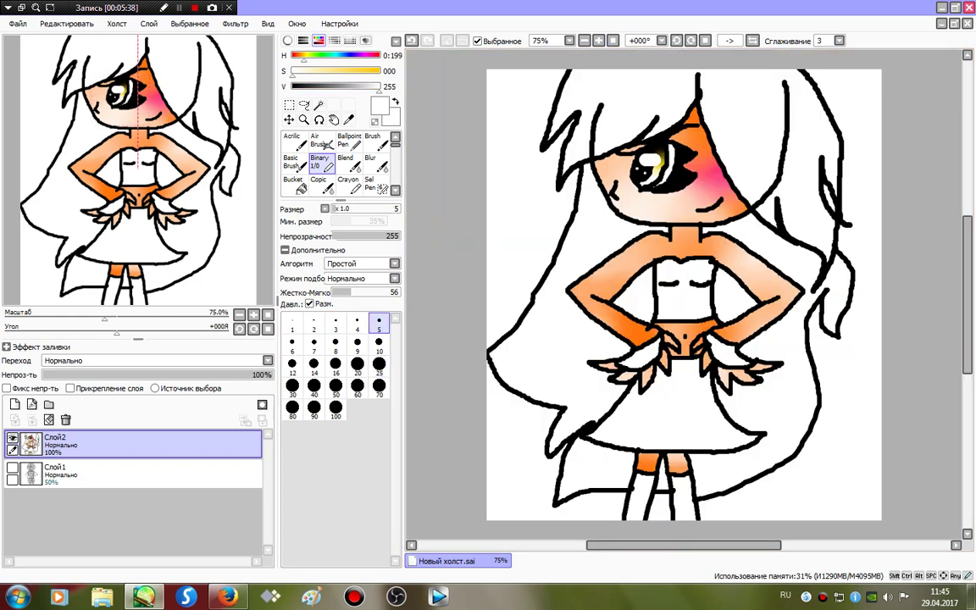
Select the strapless top and paint it orange with the Binary pen at size 100, covering that with bright magenta (H 5:040)
{"action": "key", "text": "w"}
{"action": "left_click", "coordinate": [686, 299]}
{"action": "left_click", "coordinate": [321, 163]}
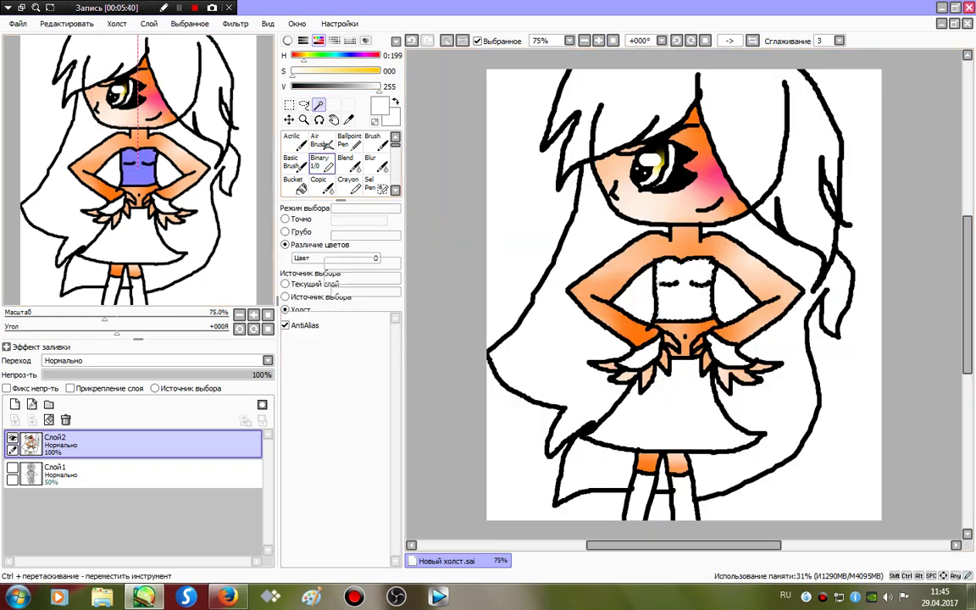
{"action": "left_click", "coordinate": [298, 56]}
{"action": "left_click_drag", "start_coordinate": [295, 72], "coordinate": [379, 72]}
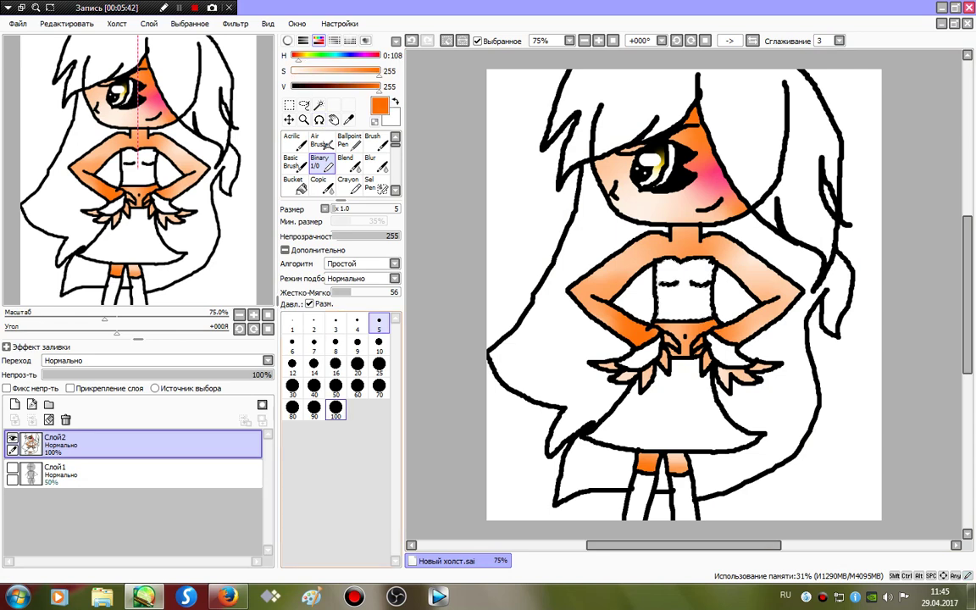
{"action": "left_click", "coordinate": [336, 408]}
{"action": "mouse_move", "coordinate": [654, 273]}
{"action": "left_mouse_down"}
{"action": "mouse_move", "coordinate": [601, 278]}
{"action": "mouse_move", "coordinate": [693, 344]}
{"action": "left_mouse_up"}
{"action": "left_click", "coordinate": [367, 55]}
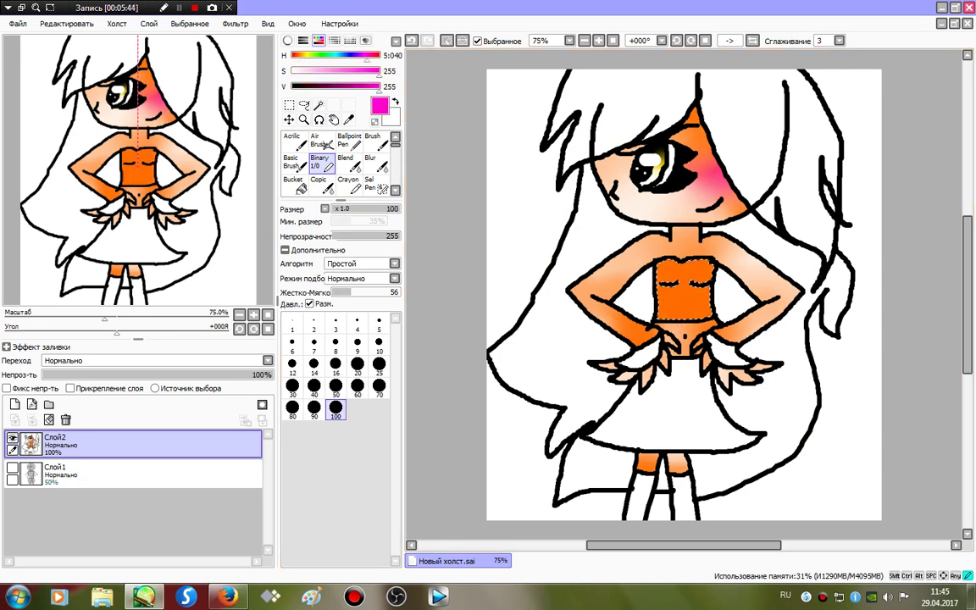
{"action": "left_click_drag", "start_coordinate": [598, 262], "coordinate": [665, 279]}
Paint a darker magenta band (V 178) across the middle of the top at size 25
{"action": "left_click", "coordinate": [354, 86]}
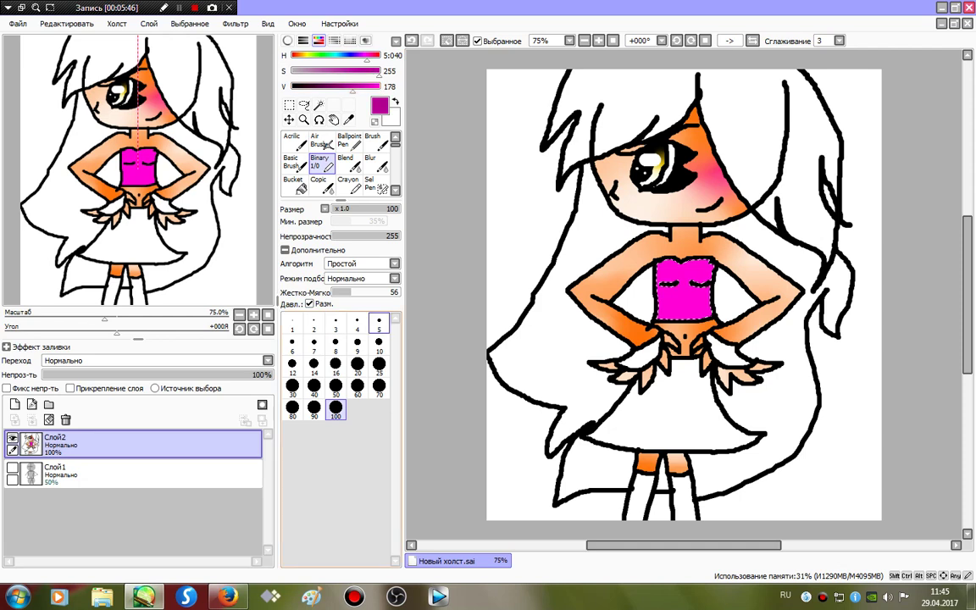
{"action": "left_click", "coordinate": [378, 364]}
{"action": "mouse_move", "coordinate": [655, 285]}
{"action": "left_mouse_down"}
{"action": "mouse_move", "coordinate": [720, 295]}
{"action": "mouse_move", "coordinate": [657, 297]}
{"action": "left_mouse_up"}
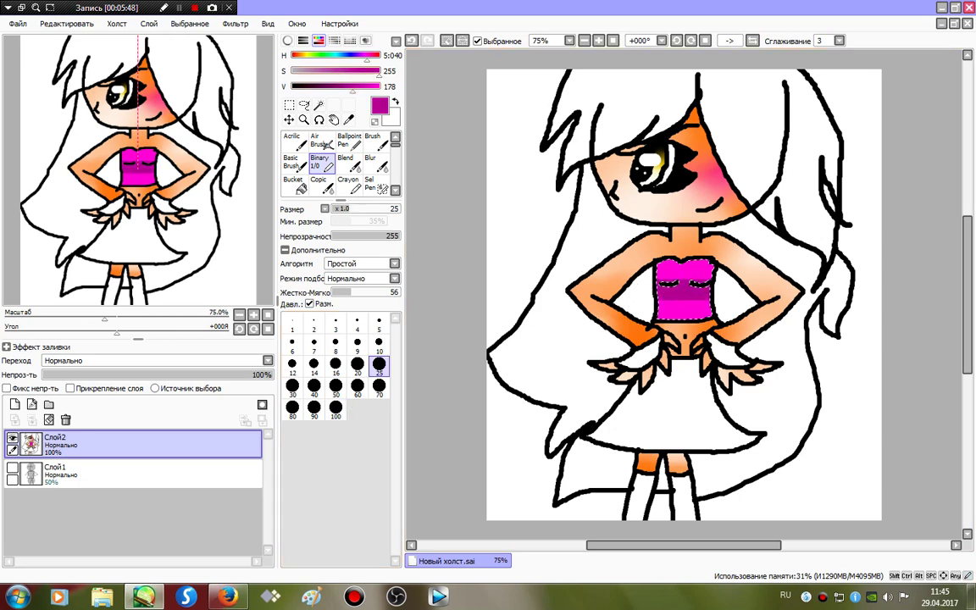
Paint white highlight bands (S 000, V 255) across the upper and lower parts of the top
{"action": "left_click", "coordinate": [293, 71]}
{"action": "left_click", "coordinate": [378, 85]}
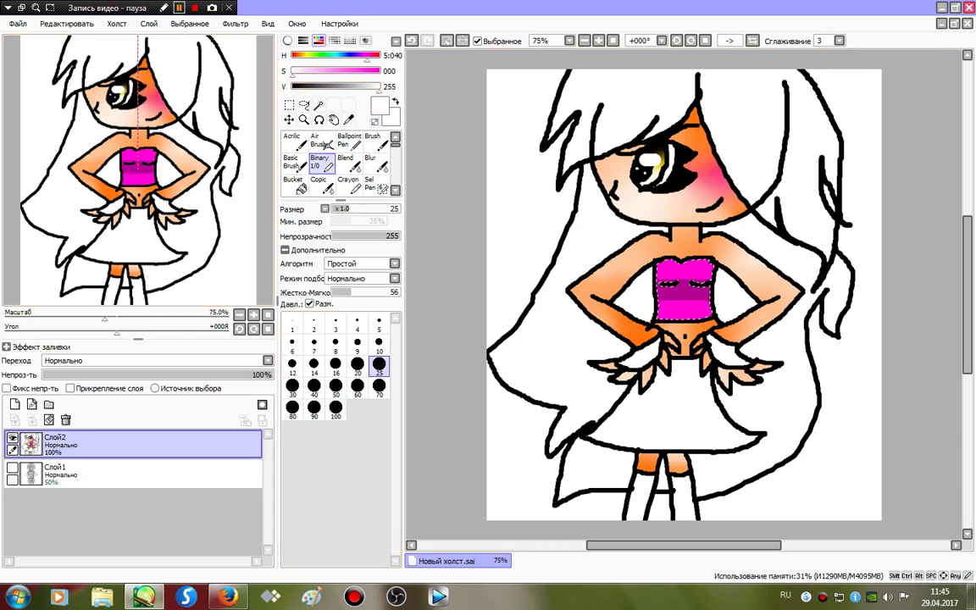
{"action": "left_click", "coordinate": [675, 311]}
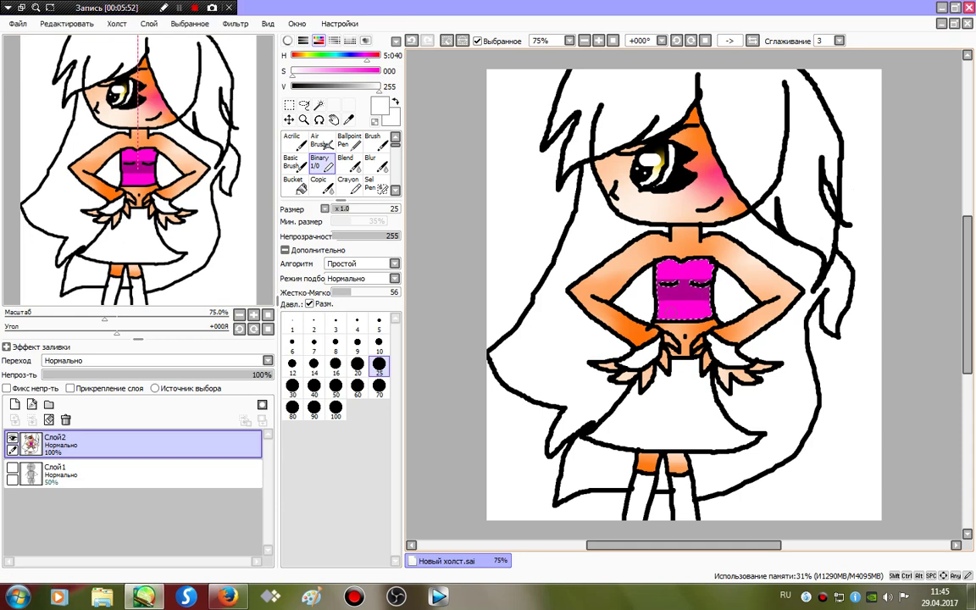
{"action": "left_click_drag", "start_coordinate": [665, 312], "coordinate": [706, 311]}
{"action": "left_click_drag", "start_coordinate": [674, 265], "coordinate": [717, 269]}
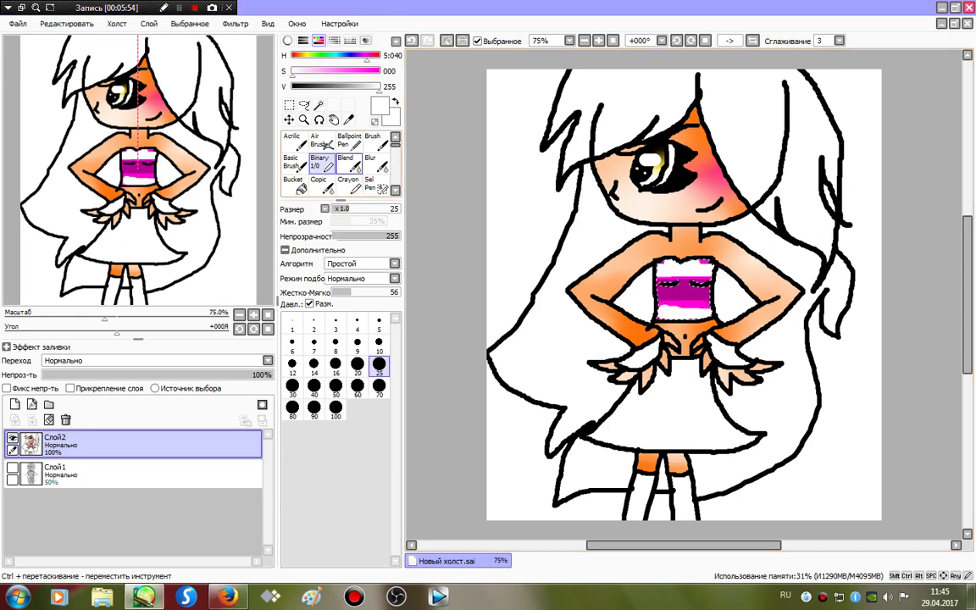
Smooth the top's magenta and white bands with the Blur brush at size 20 and clear the selection
{"action": "left_click", "coordinate": [376, 163]}
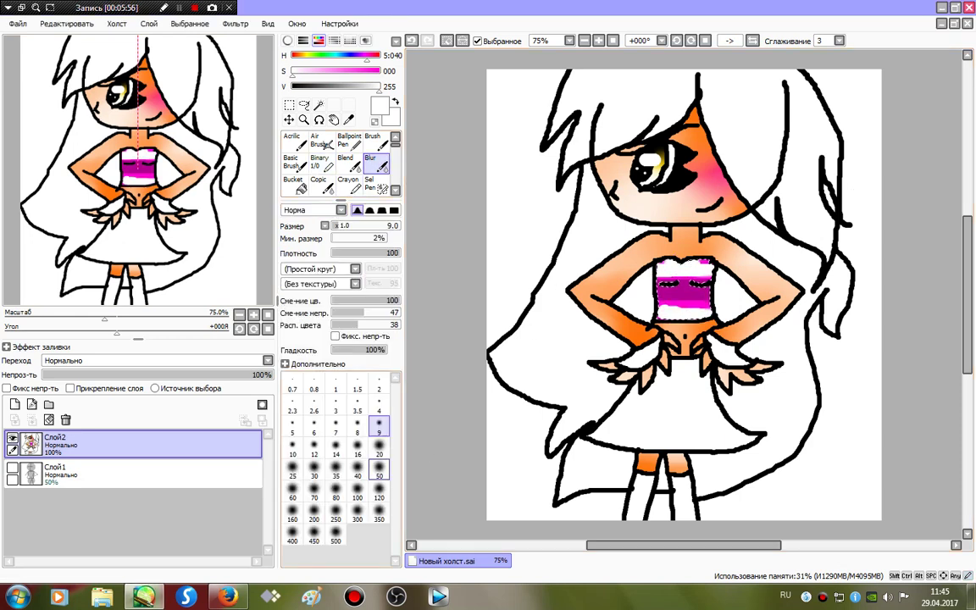
{"action": "left_click", "coordinate": [378, 449]}
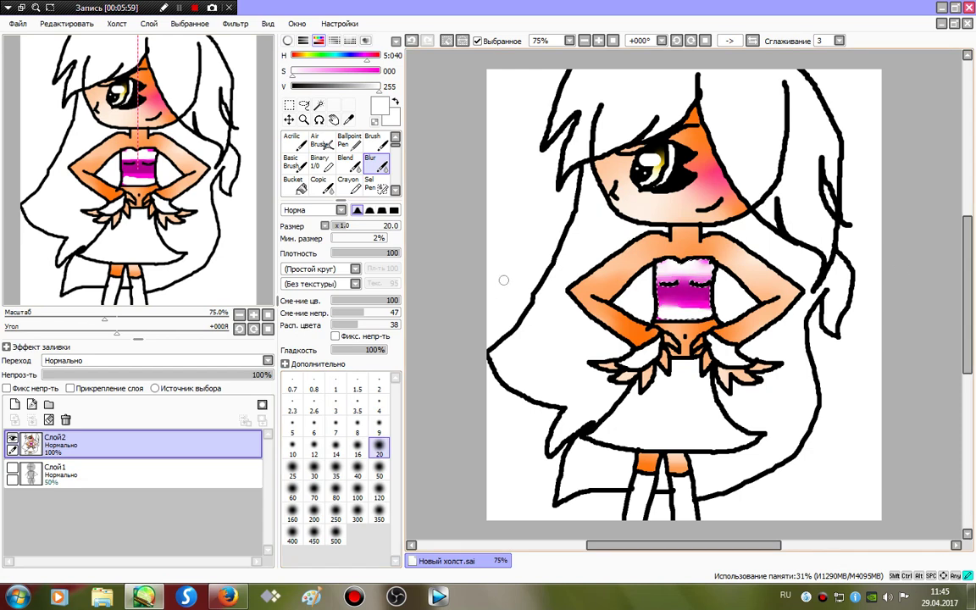
{"action": "mouse_move", "coordinate": [658, 280]}
{"action": "left_mouse_down"}
{"action": "mouse_move", "coordinate": [675, 280]}
{"action": "mouse_move", "coordinate": [592, 303]}
{"action": "left_mouse_up"}
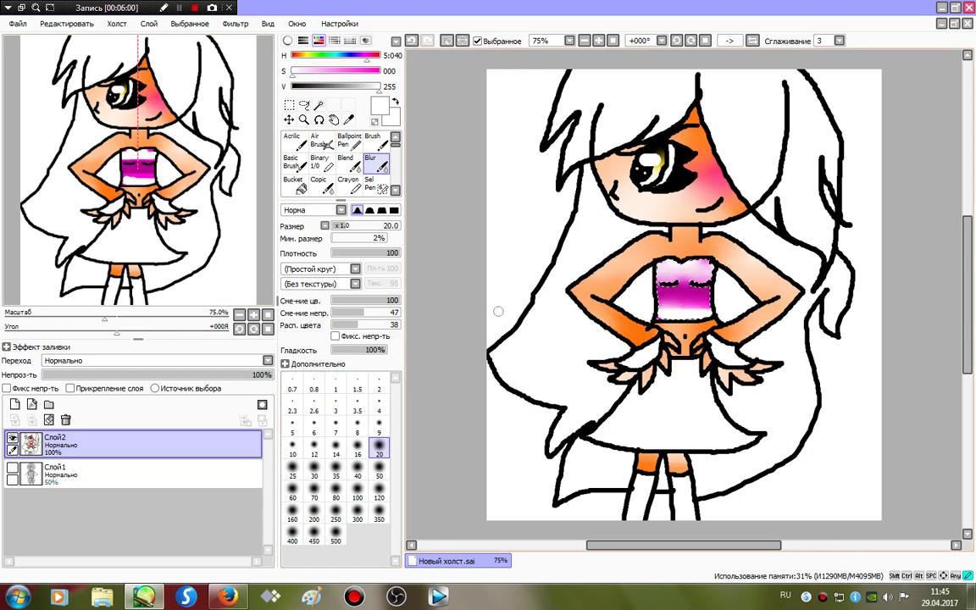
{"action": "left_click_drag", "start_coordinate": [658, 305], "coordinate": [712, 305]}
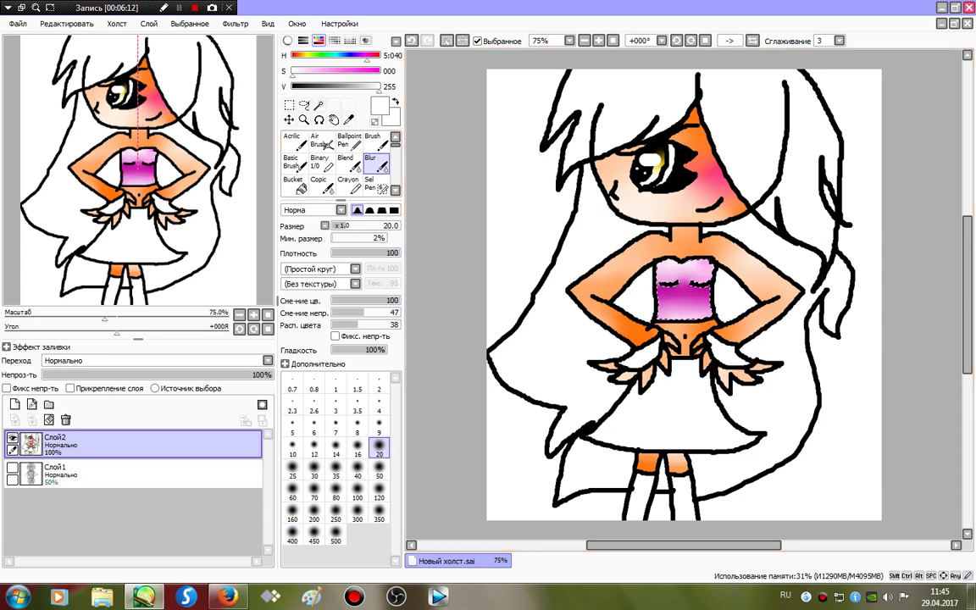
{"action": "key", "text": "ctrl+d"}
Select the skirt with the Magic Wand and fill it with sky blue (H 3:048, S 255) using the Binary pen at size 100
{"action": "left_click", "coordinate": [319, 104]}
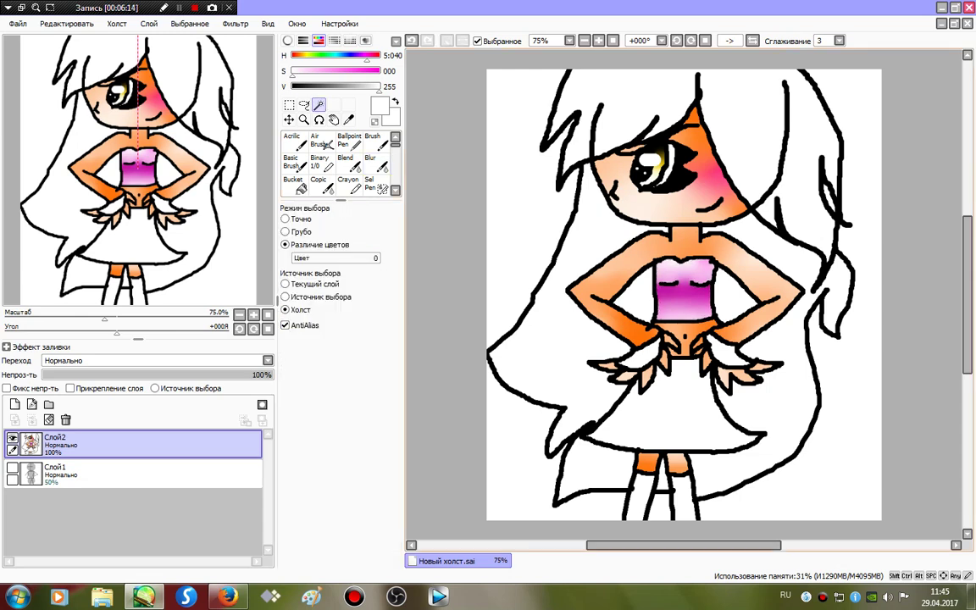
{"action": "left_click", "coordinate": [676, 411]}
{"action": "left_click", "coordinate": [322, 162]}
{"action": "left_click", "coordinate": [339, 56]}
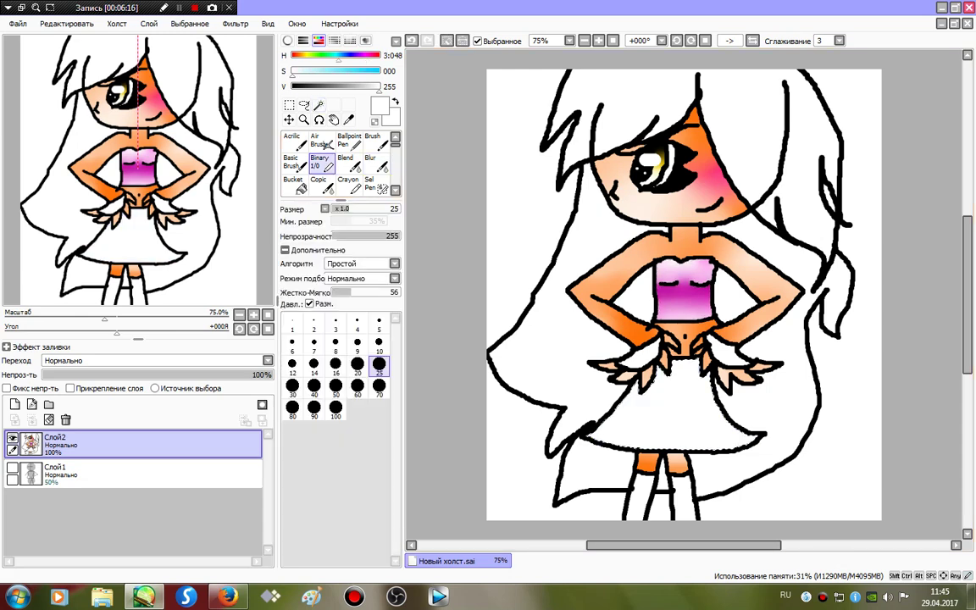
{"action": "left_click", "coordinate": [379, 72]}
{"action": "left_click", "coordinate": [336, 408]}
{"action": "mouse_move", "coordinate": [850, 359]}
{"action": "left_mouse_down"}
{"action": "mouse_move", "coordinate": [749, 409]}
{"action": "mouse_move", "coordinate": [517, 480]}
{"action": "left_mouse_up"}
Shade the skirt's waist and side edges with darker blue (V 188) and paint a white highlight along the hem
{"action": "left_click", "coordinate": [355, 87]}
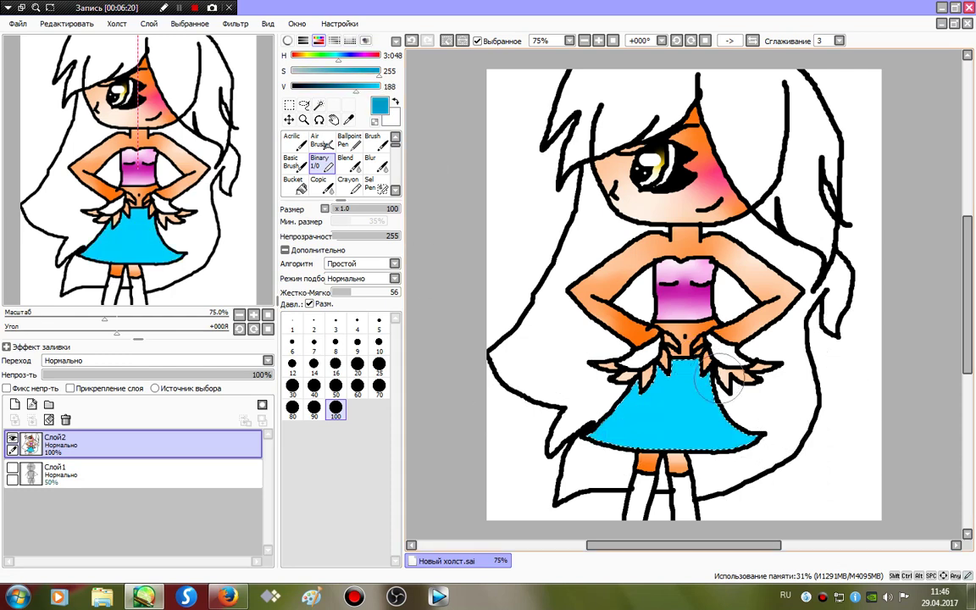
{"action": "mouse_move", "coordinate": [718, 356]}
{"action": "left_mouse_down"}
{"action": "mouse_move", "coordinate": [715, 383]}
{"action": "mouse_move", "coordinate": [777, 428]}
{"action": "mouse_move", "coordinate": [668, 365]}
{"action": "mouse_move", "coordinate": [687, 366]}
{"action": "left_mouse_up"}
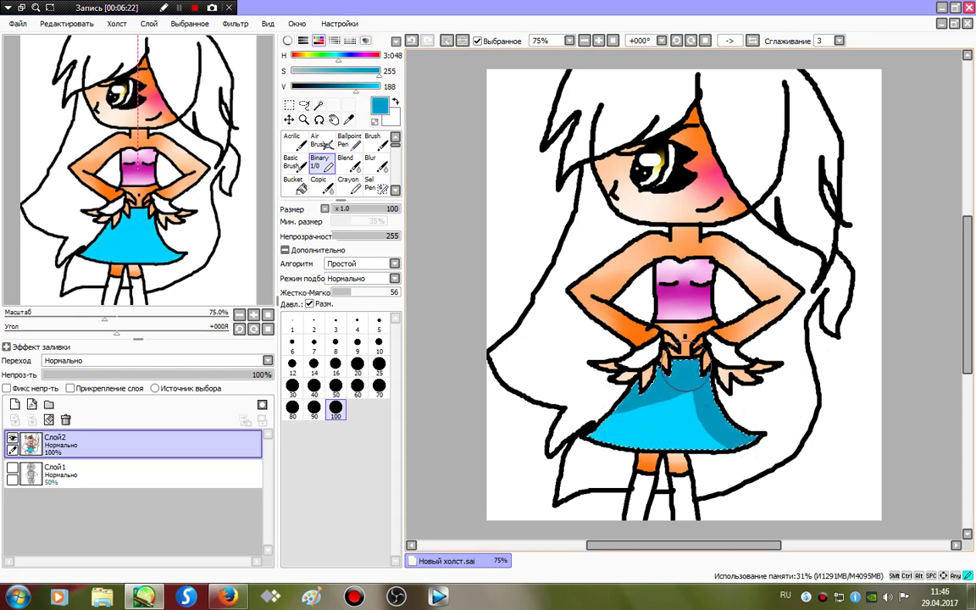
{"action": "left_click", "coordinate": [292, 72]}
{"action": "left_click", "coordinate": [378, 87]}
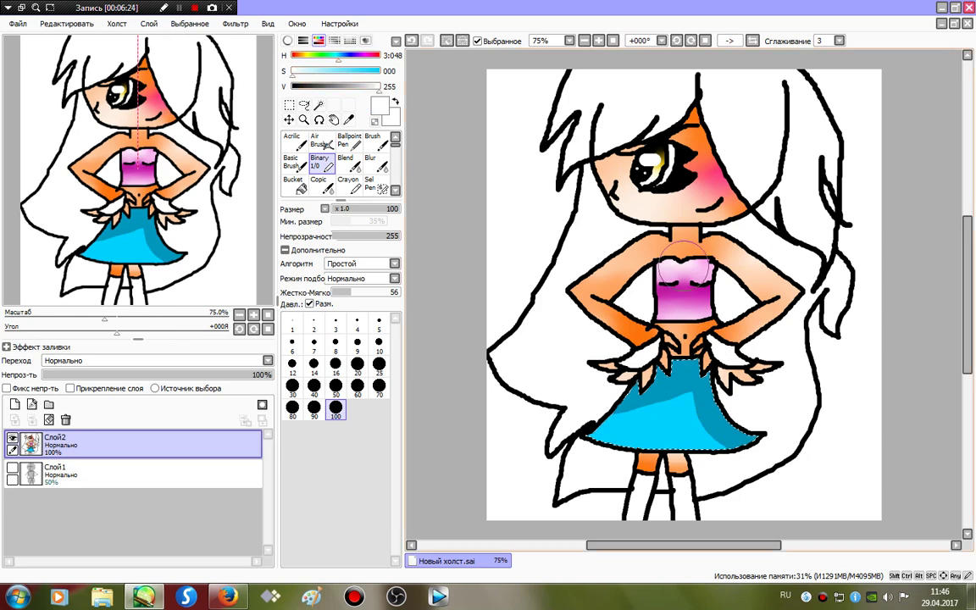
{"action": "left_click_drag", "start_coordinate": [608, 441], "coordinate": [683, 438]}
Blend the skirt's blue and white areas with the Blur brush at size 50 and clear the selection
{"action": "left_click", "coordinate": [370, 163]}
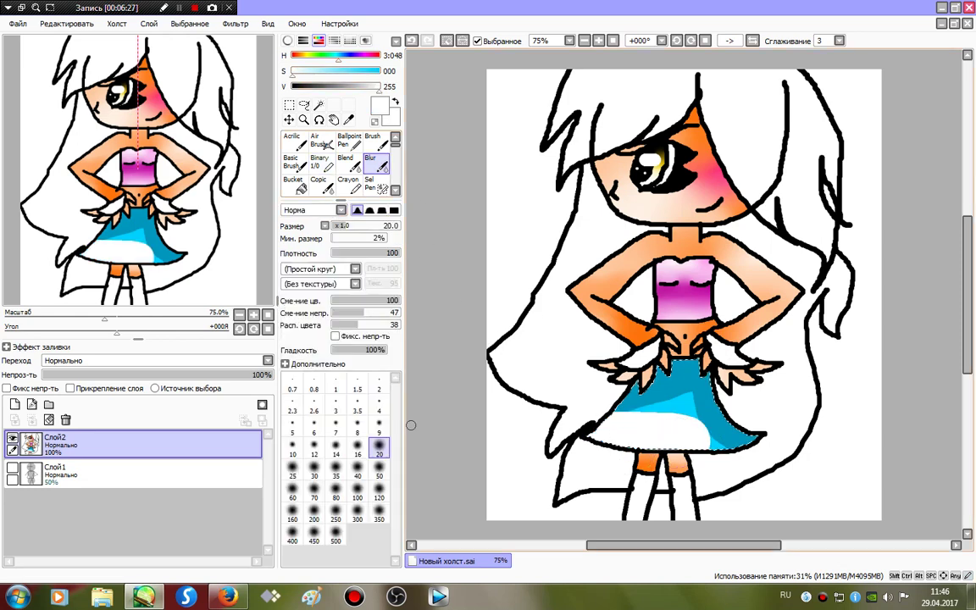
{"action": "left_click_drag", "start_coordinate": [608, 456], "coordinate": [720, 403]}
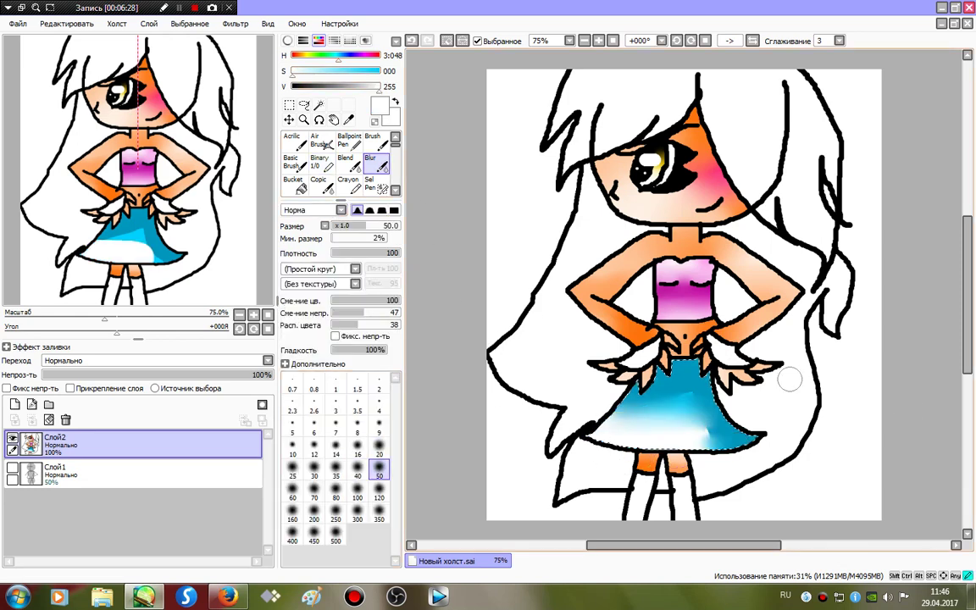
{"action": "left_click_drag", "start_coordinate": [631, 402], "coordinate": [684, 393]}
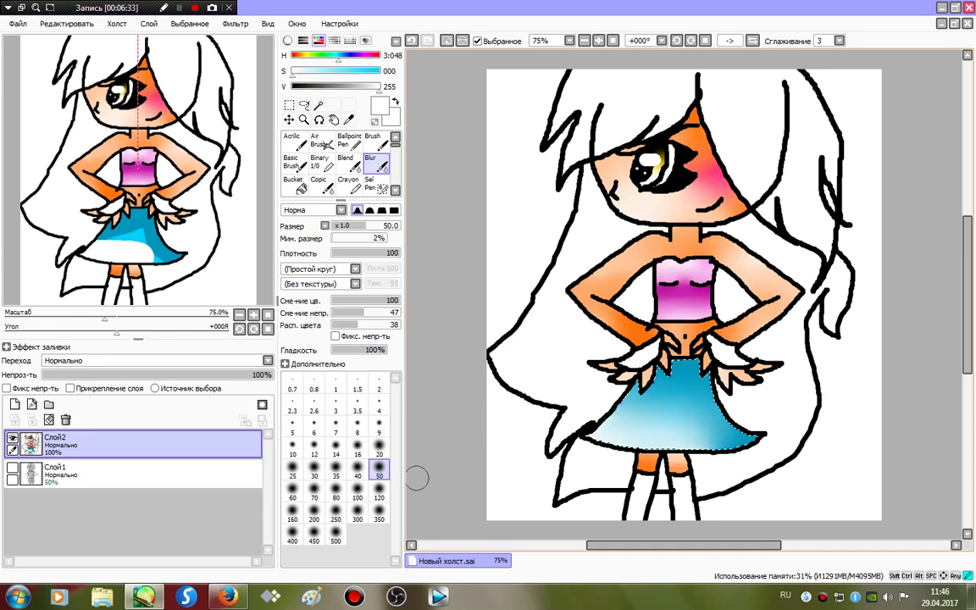
{"action": "left_click", "coordinate": [447, 40]}
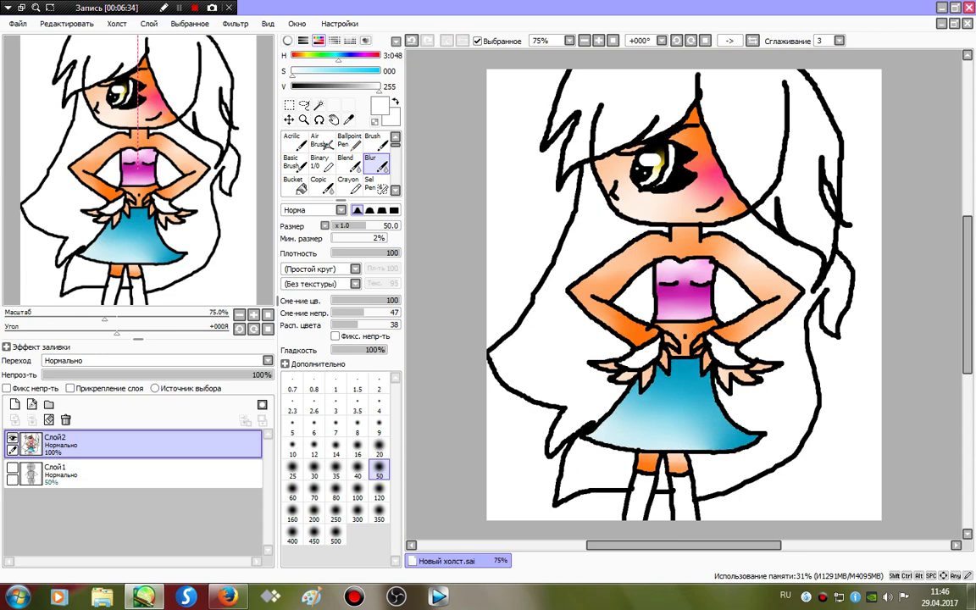
Fill both fingerless gloves with black (V 000) using the Bucket
{"action": "left_click", "coordinate": [295, 185]}
{"action": "left_click", "coordinate": [292, 87]}
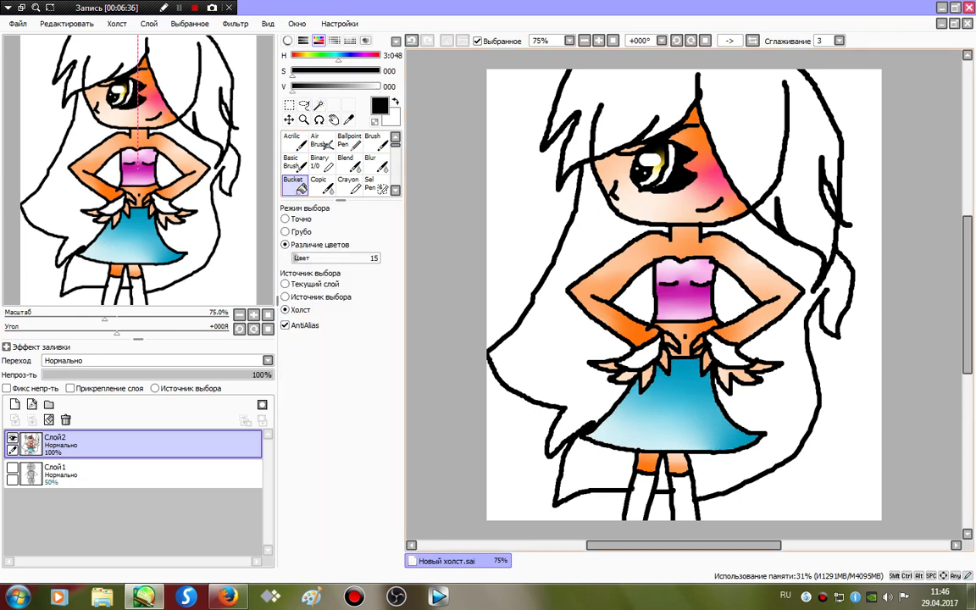
{"action": "left_click", "coordinate": [637, 354]}
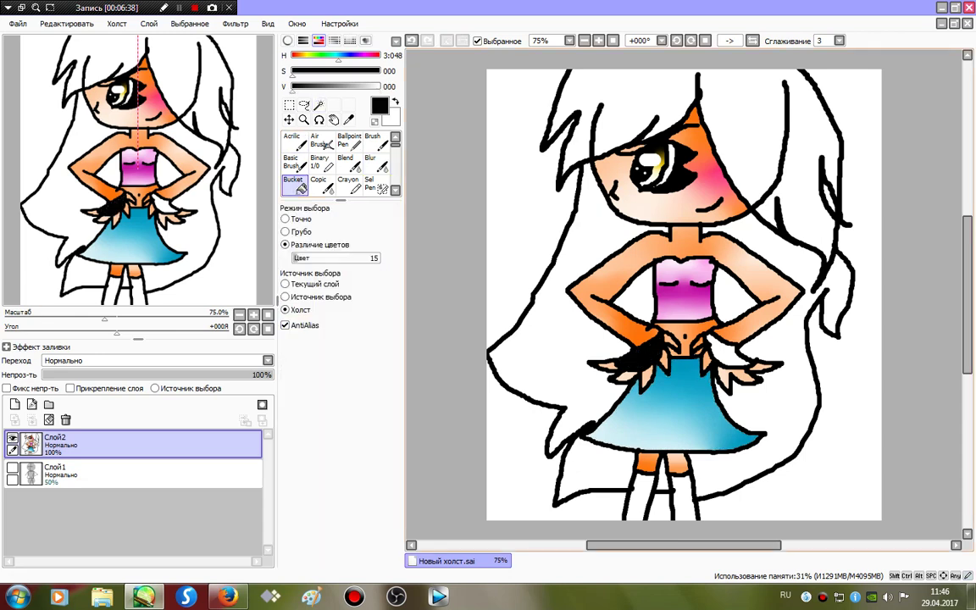
{"action": "left_click", "coordinate": [727, 349]}
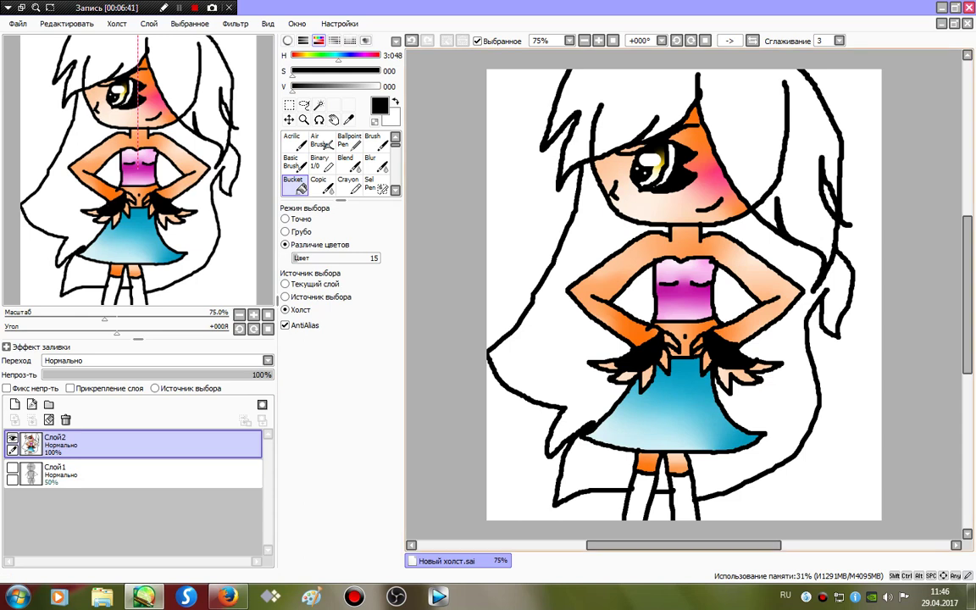
Select both stockings with the Magic Wand, paint them black with the Binary pen at size 100, and clear the selection
{"action": "left_click", "coordinate": [318, 105]}
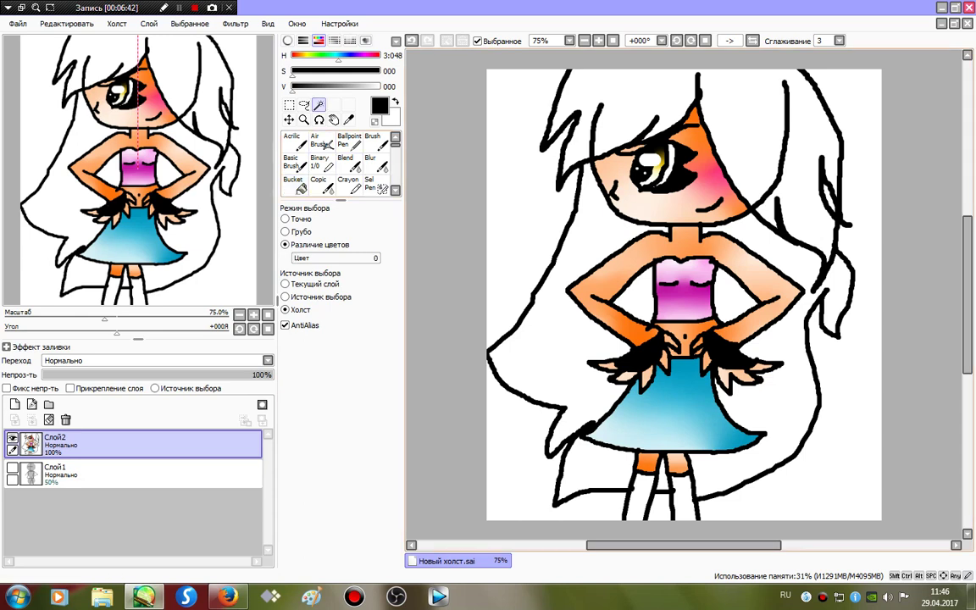
{"action": "left_click", "coordinate": [684, 498]}
{"action": "left_click", "coordinate": [319, 162]}
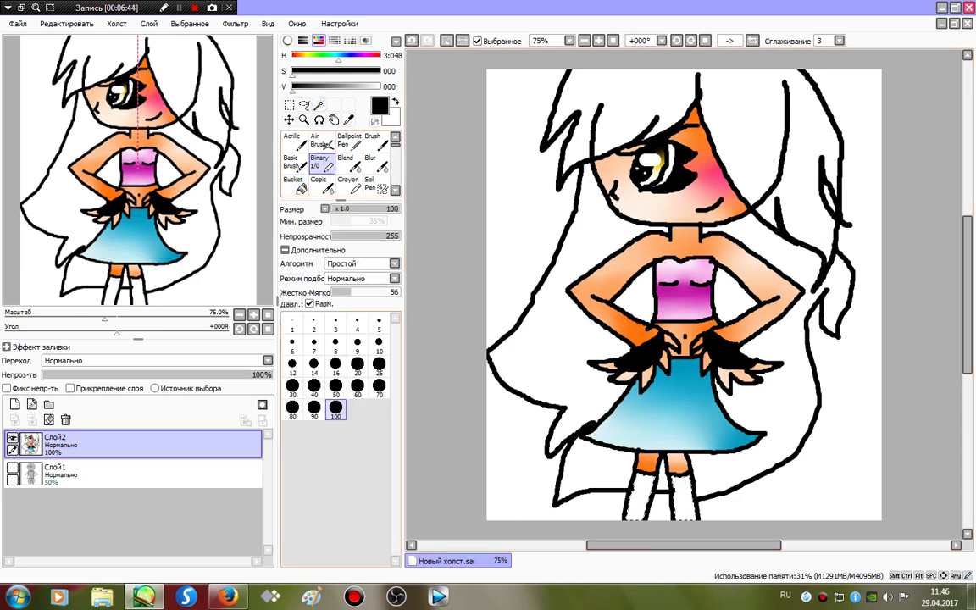
{"action": "left_click_drag", "start_coordinate": [570, 459], "coordinate": [693, 518]}
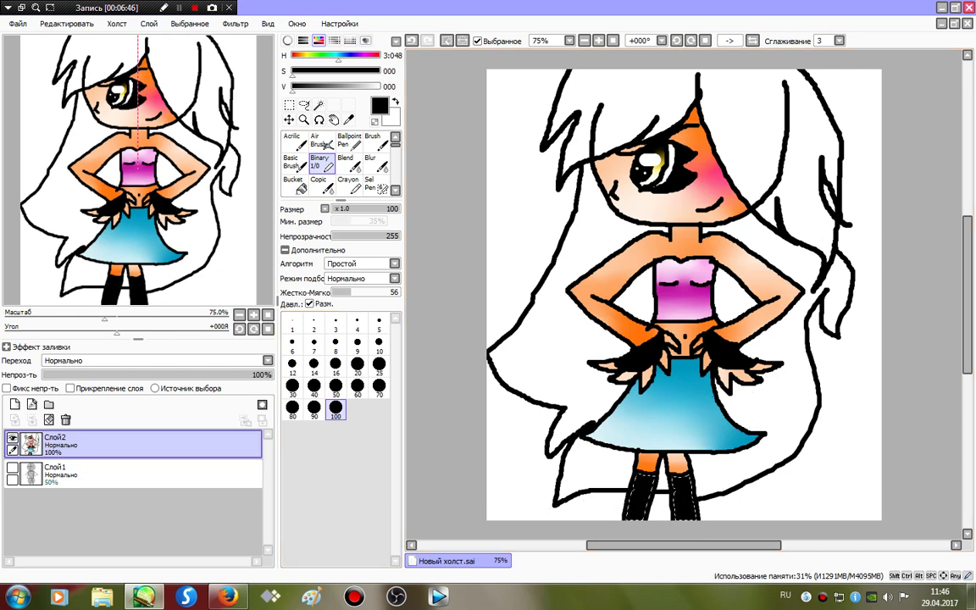
{"action": "key", "text": "ctrl+d"}
Select all the hair sections with the Magic Wand and fill them with purple (H 4:188, S 255, V 255) using the Binary pen
{"action": "left_click", "coordinate": [318, 105]}
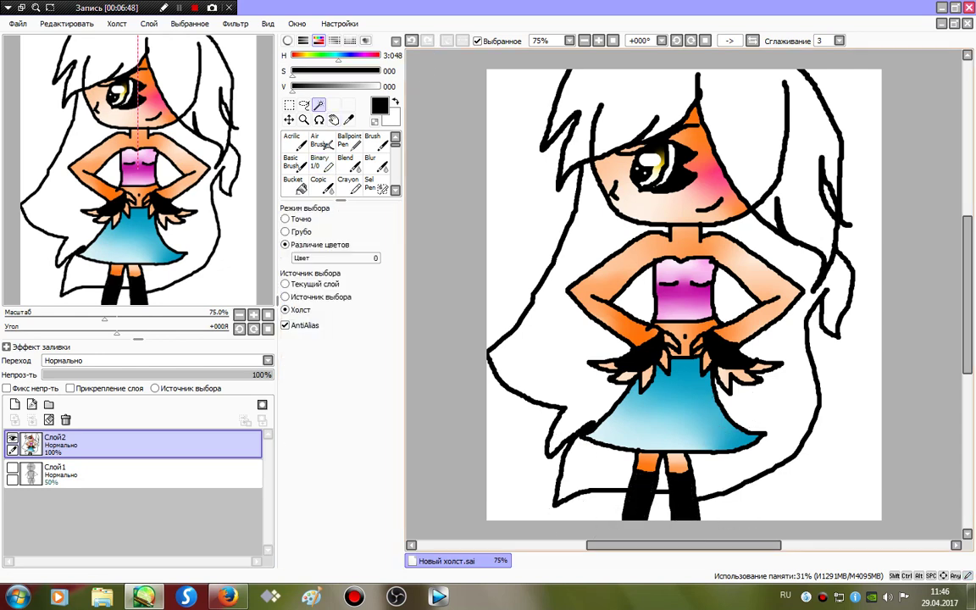
{"action": "left_click", "coordinate": [555, 319]}
{"action": "left_click", "coordinate": [595, 470]}
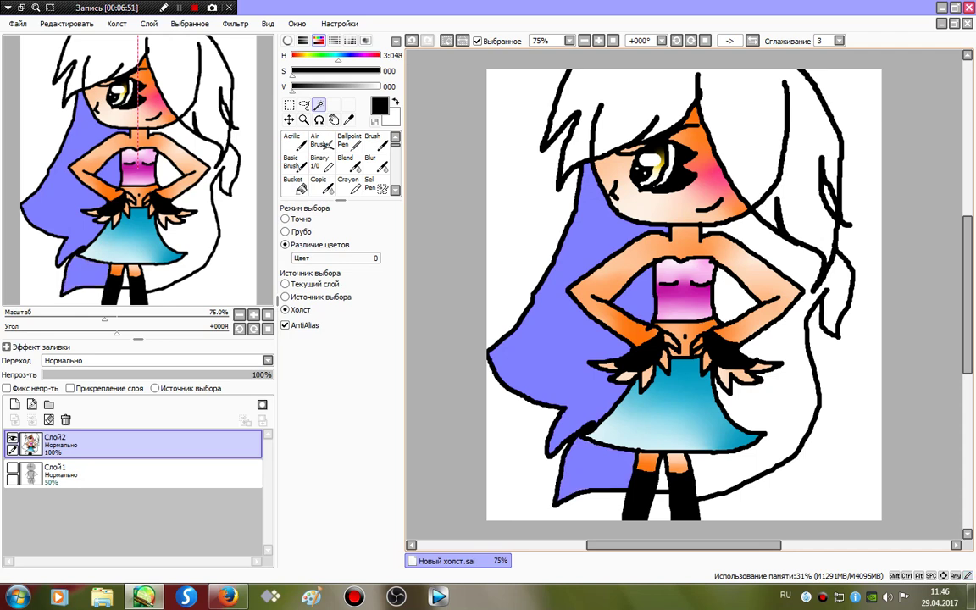
{"action": "left_click", "coordinate": [775, 407]}
{"action": "left_click", "coordinate": [734, 292]}
{"action": "left_click", "coordinate": [743, 128]}
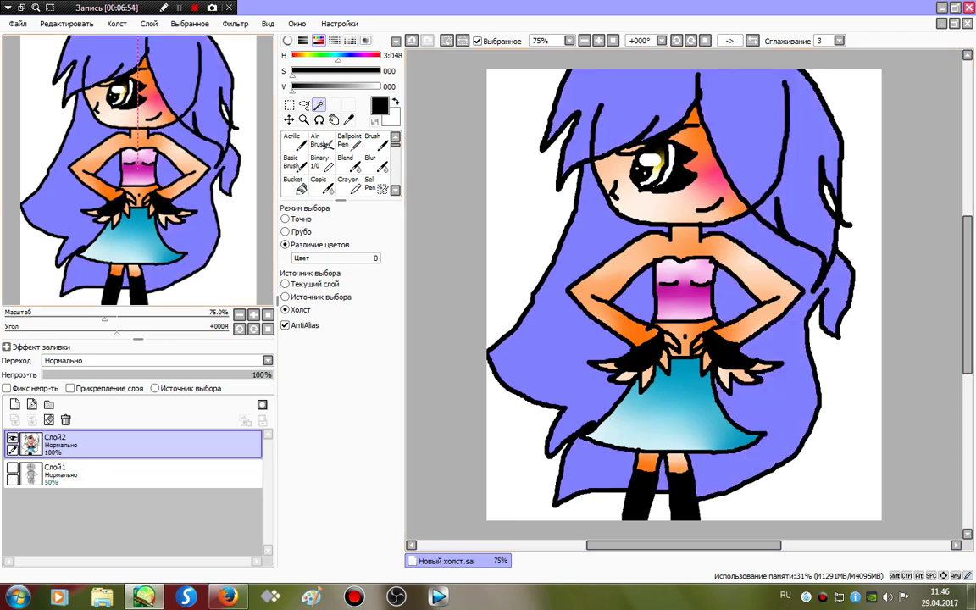
{"action": "left_click", "coordinate": [321, 163]}
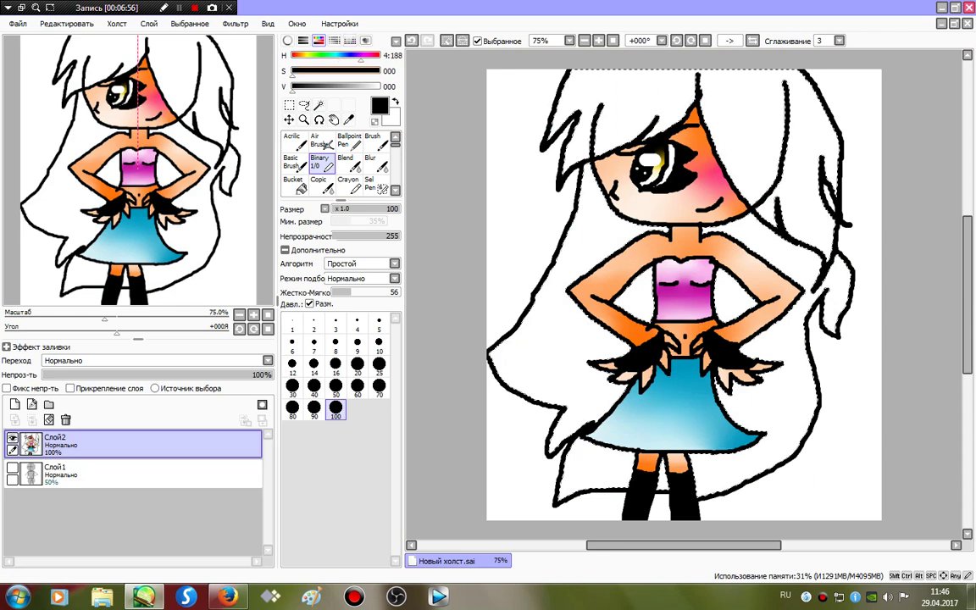
{"action": "left_click", "coordinate": [378, 72]}
{"action": "left_click", "coordinate": [379, 88]}
{"action": "mouse_move", "coordinate": [720, 87]}
{"action": "left_mouse_down"}
{"action": "mouse_move", "coordinate": [815, 115]}
{"action": "mouse_move", "coordinate": [819, 73]}
{"action": "mouse_move", "coordinate": [503, 126]}
{"action": "mouse_move", "coordinate": [695, 161]}
{"action": "mouse_move", "coordinate": [593, 212]}
{"action": "mouse_move", "coordinate": [517, 305]}
{"action": "mouse_move", "coordinate": [944, 233]}
{"action": "mouse_move", "coordinate": [932, 355]}
{"action": "mouse_move", "coordinate": [627, 352]}
{"action": "mouse_move", "coordinate": [577, 523]}
{"action": "mouse_move", "coordinate": [465, 388]}
{"action": "left_mouse_up"}
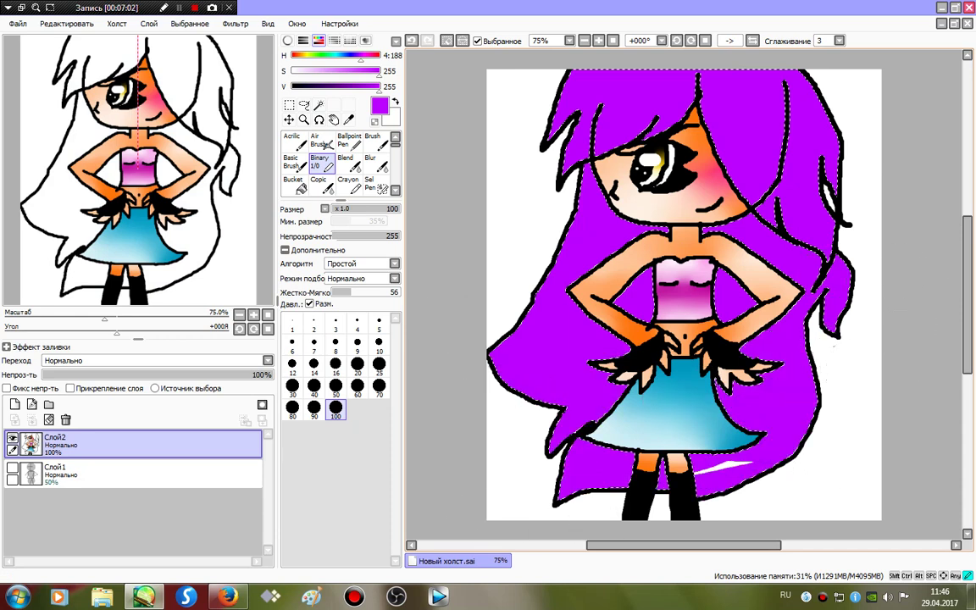
Shade the hair with darker purple (V 202) along the parting, around the face and body, and down the outer strands
{"action": "left_click", "coordinate": [361, 87]}
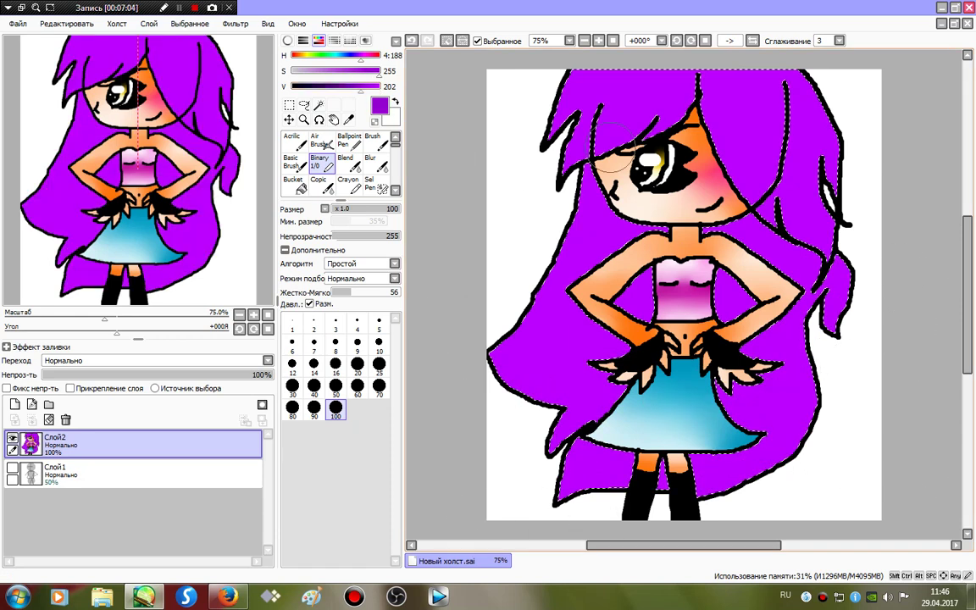
{"action": "mouse_move", "coordinate": [706, 61]}
{"action": "left_mouse_down"}
{"action": "mouse_move", "coordinate": [670, 135]}
{"action": "mouse_move", "coordinate": [716, 212]}
{"action": "mouse_move", "coordinate": [877, 266]}
{"action": "left_mouse_up"}
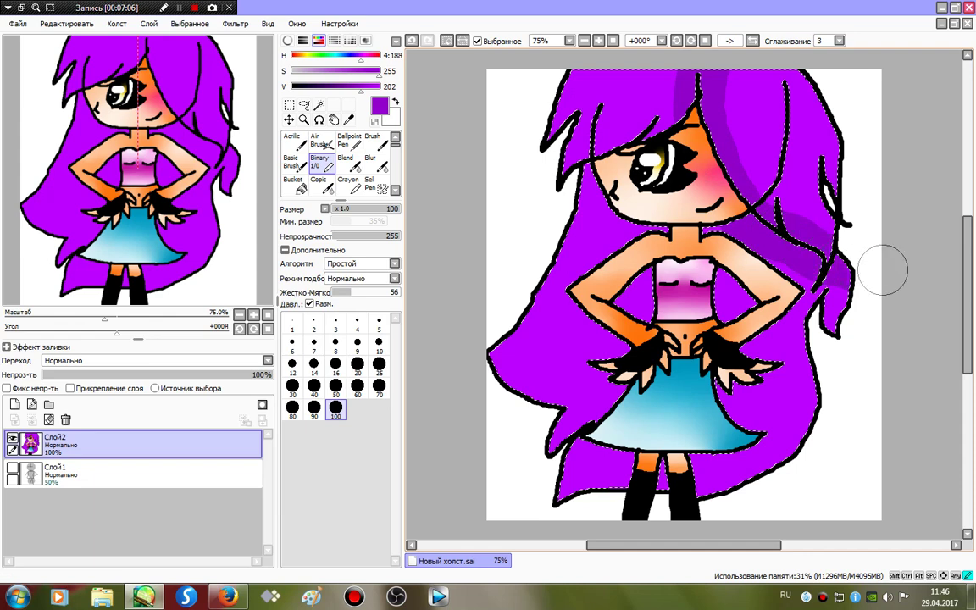
{"action": "mouse_move", "coordinate": [606, 52]}
{"action": "left_mouse_down"}
{"action": "mouse_move", "coordinate": [500, 225]}
{"action": "mouse_move", "coordinate": [670, 231]}
{"action": "left_mouse_up"}
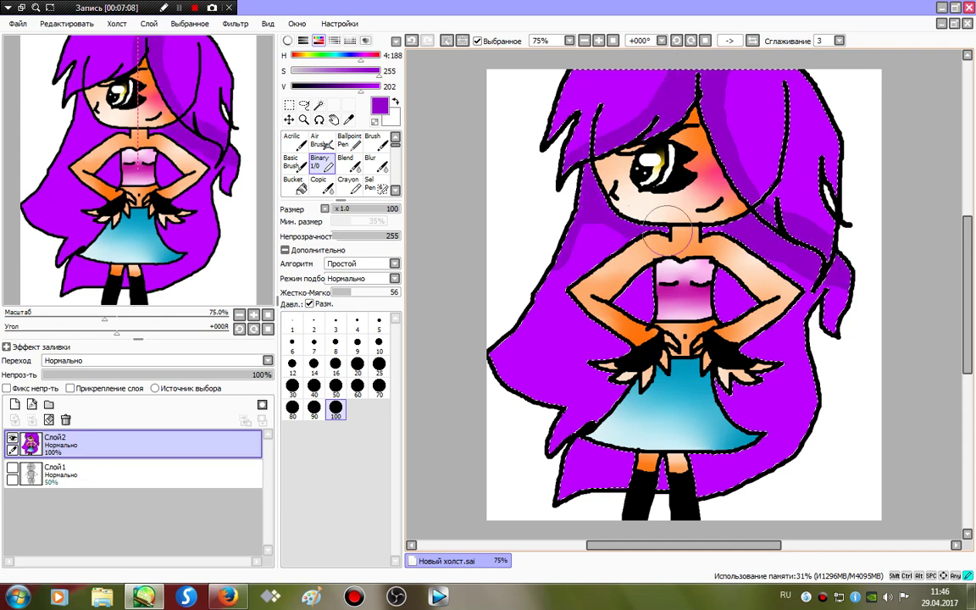
{"action": "mouse_move", "coordinate": [555, 216]}
{"action": "left_mouse_down"}
{"action": "mouse_move", "coordinate": [500, 305]}
{"action": "mouse_move", "coordinate": [500, 374]}
{"action": "mouse_move", "coordinate": [538, 269]}
{"action": "left_mouse_up"}
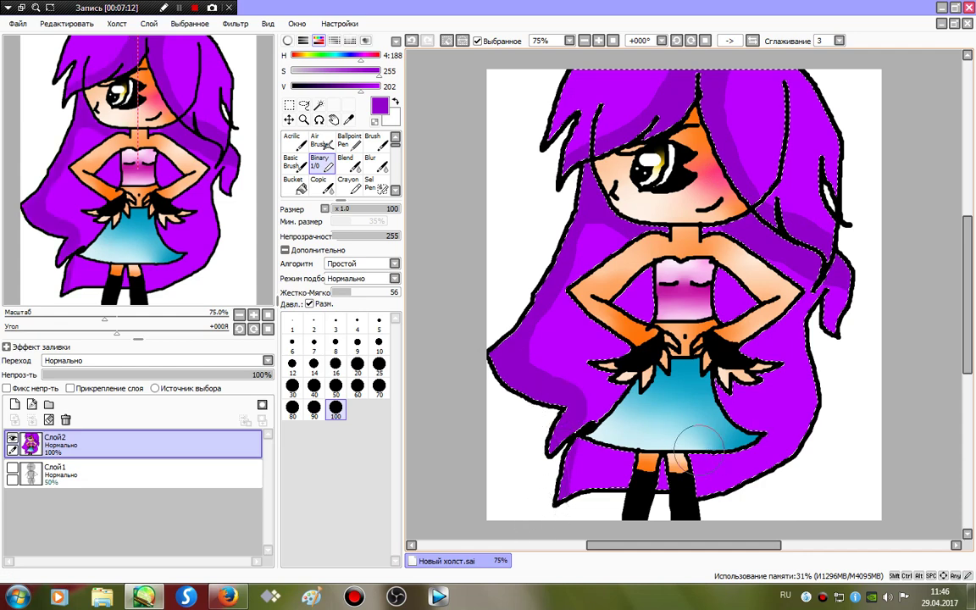
{"action": "left_click_drag", "start_coordinate": [717, 307], "coordinate": [711, 323]}
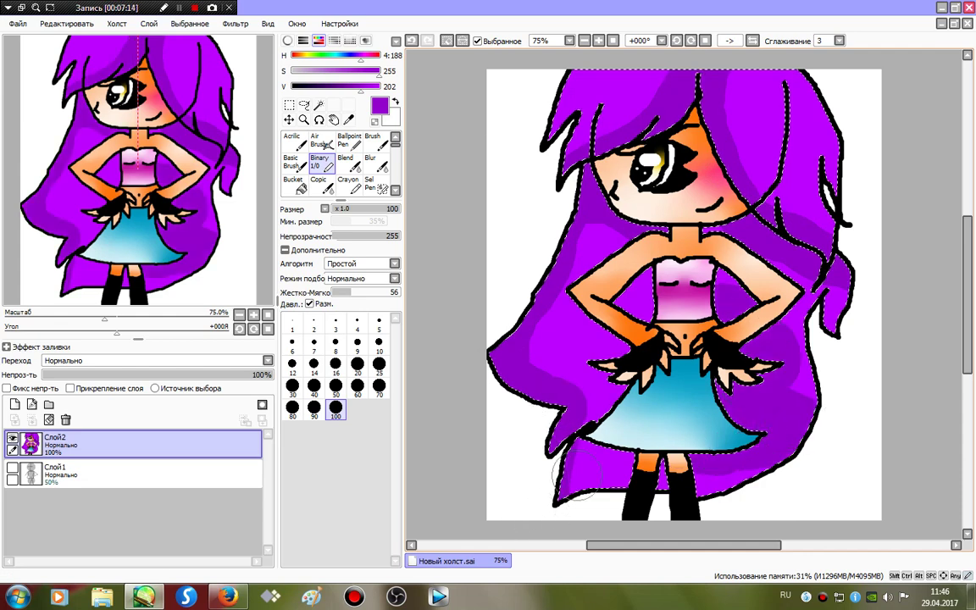
Paint white highlight patches (S 000, V 255) on the crown, side strands and lower lengths of the hair
{"action": "mouse_move", "coordinate": [378, 72]}
{"action": "left_mouse_down"}
{"action": "mouse_move", "coordinate": [291, 72]}
{"action": "mouse_move", "coordinate": [380, 87]}
{"action": "left_mouse_up"}
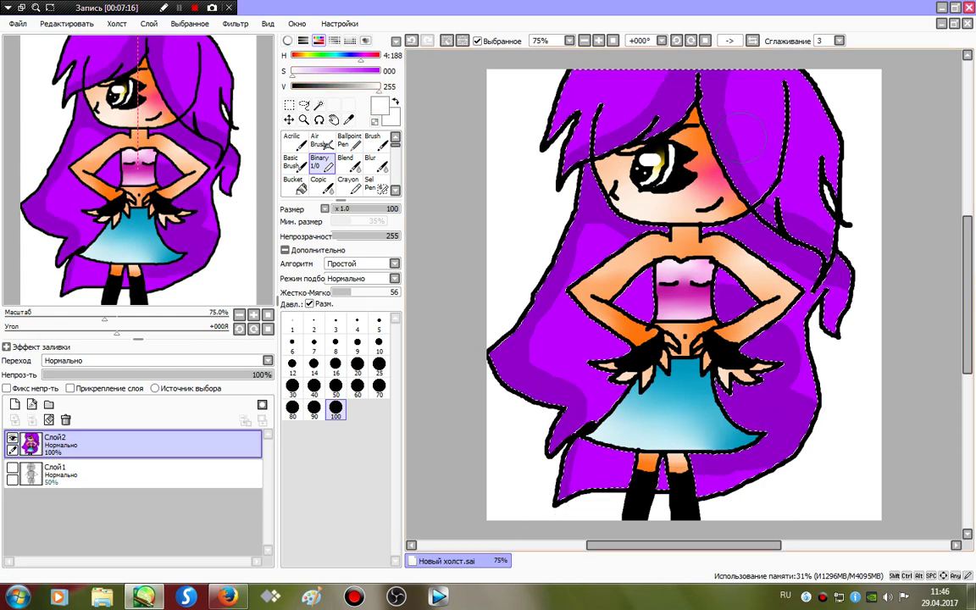
{"action": "left_click_drag", "start_coordinate": [585, 90], "coordinate": [628, 79]}
{"action": "left_click_drag", "start_coordinate": [797, 104], "coordinate": [845, 173]}
{"action": "left_click_drag", "start_coordinate": [625, 352], "coordinate": [579, 363]}
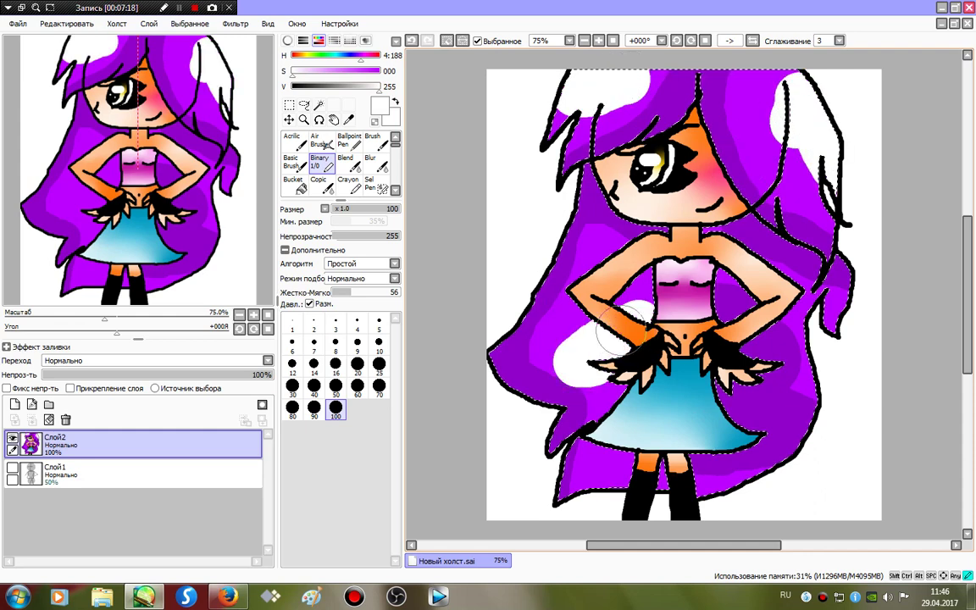
{"action": "left_click_drag", "start_coordinate": [635, 324], "coordinate": [598, 336]}
{"action": "left_click_drag", "start_coordinate": [617, 467], "coordinate": [708, 494]}
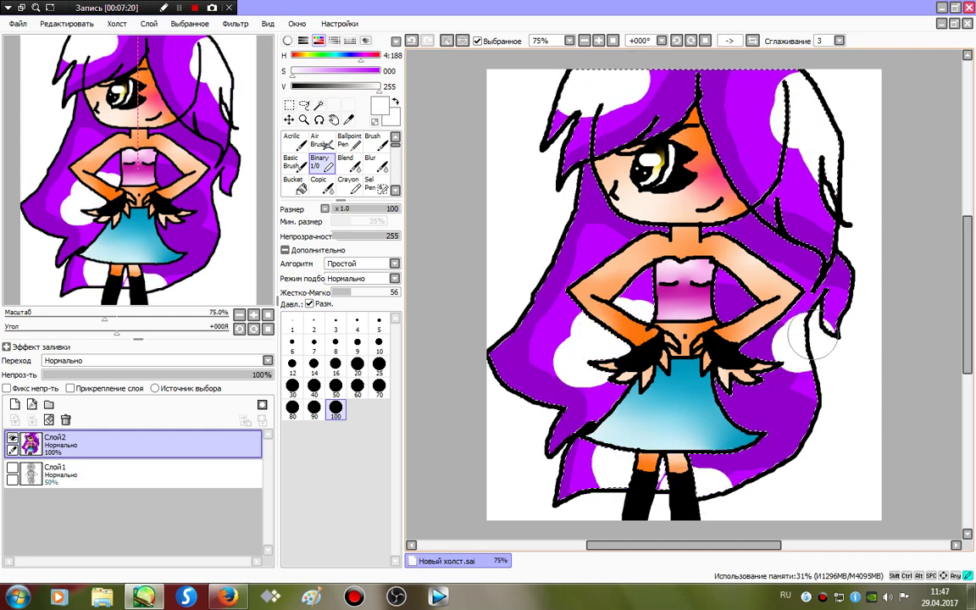
Blend the hair's purple and white areas with the Blur brush at size 120 and clear the selection
{"action": "left_click", "coordinate": [370, 163]}
{"action": "left_click", "coordinate": [379, 492]}
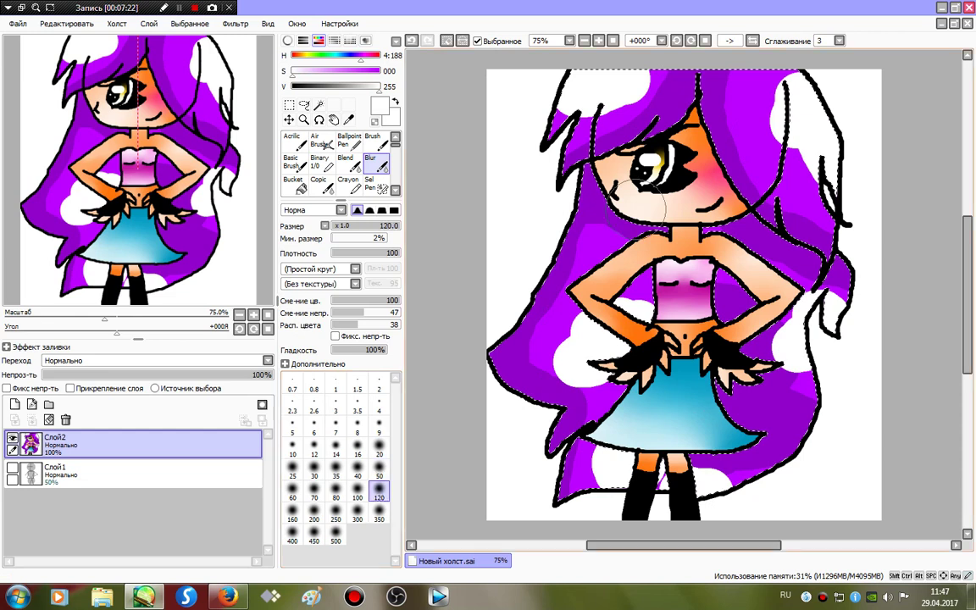
{"action": "mouse_move", "coordinate": [585, 89]}
{"action": "left_mouse_down"}
{"action": "mouse_move", "coordinate": [494, 98]}
{"action": "mouse_move", "coordinate": [720, 110]}
{"action": "mouse_move", "coordinate": [521, 77]}
{"action": "mouse_move", "coordinate": [729, 195]}
{"action": "mouse_move", "coordinate": [721, 271]}
{"action": "mouse_move", "coordinate": [850, 425]}
{"action": "mouse_move", "coordinate": [949, 411]}
{"action": "mouse_move", "coordinate": [533, 322]}
{"action": "mouse_move", "coordinate": [451, 318]}
{"action": "mouse_move", "coordinate": [542, 424]}
{"action": "mouse_move", "coordinate": [617, 249]}
{"action": "left_mouse_up"}
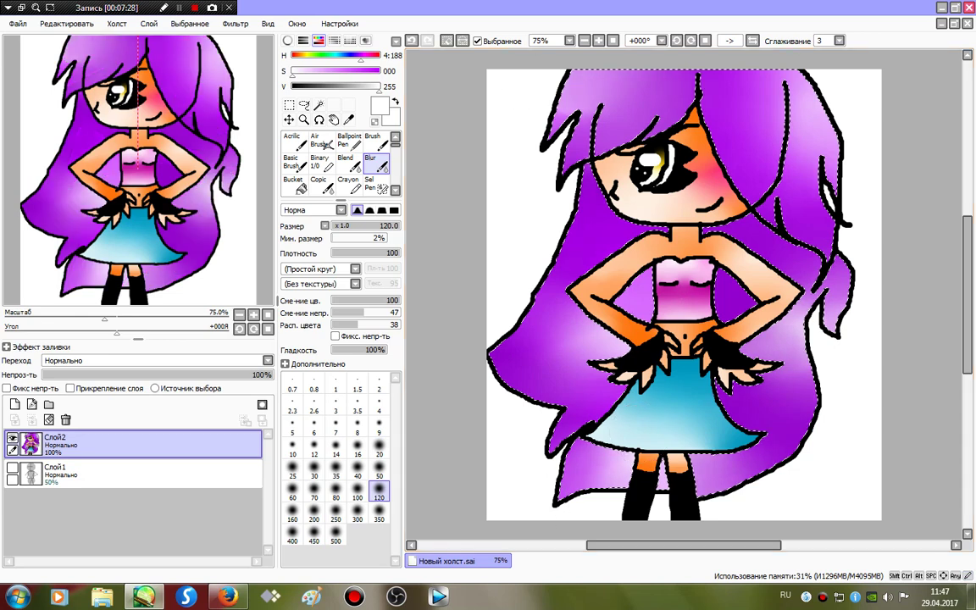
{"action": "key", "text": "ctrl+d"}
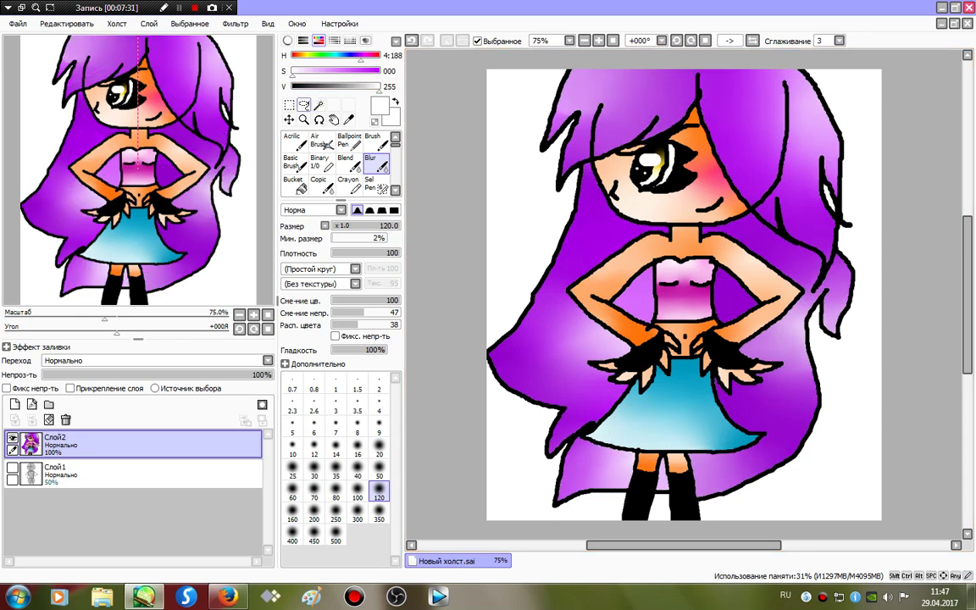
Delete the hidden sketch layer Слой1
{"action": "left_click", "coordinate": [319, 105]}
{"action": "left_click", "coordinate": [13, 467]}
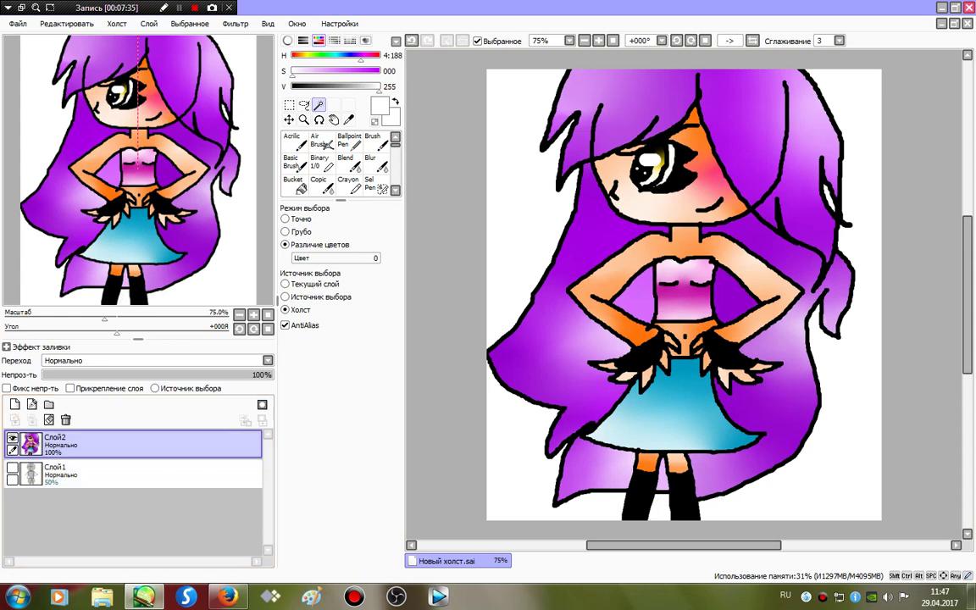
{"action": "left_click", "coordinate": [127, 474]}
{"action": "left_click", "coordinate": [66, 420]}
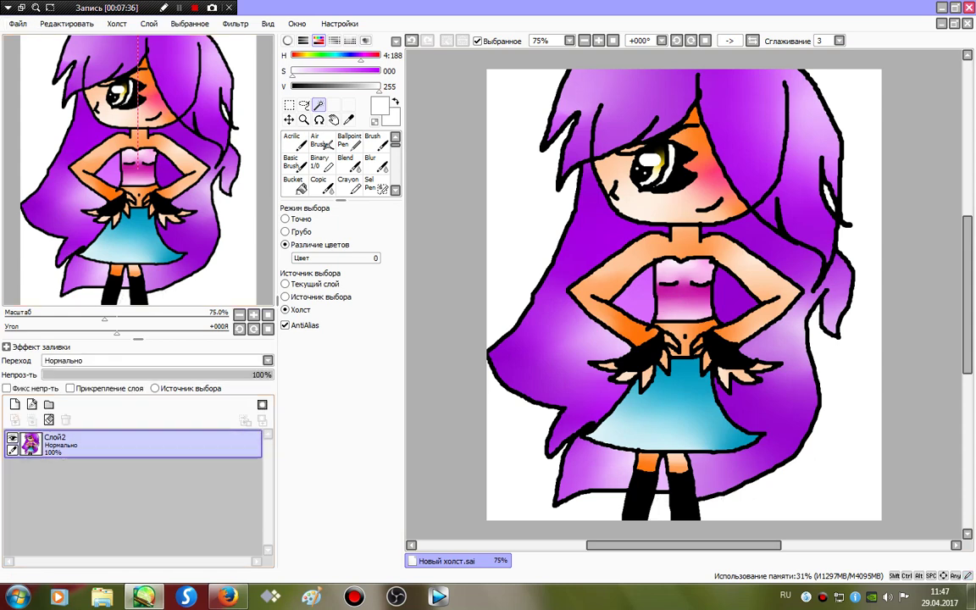
Select the background around the girl with the Magic Wand and fill it with dark grey (V 066) using the Binary pen
{"action": "left_click", "coordinate": [527, 182]}
{"action": "left_click", "coordinate": [828, 197]}
{"action": "left_click", "coordinate": [858, 208]}
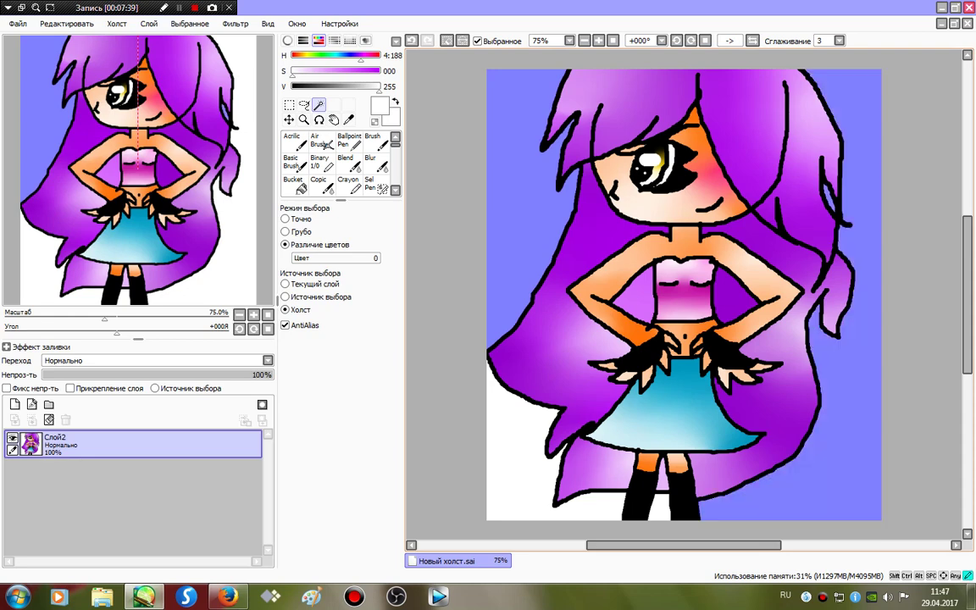
{"action": "left_click", "coordinate": [520, 456]}
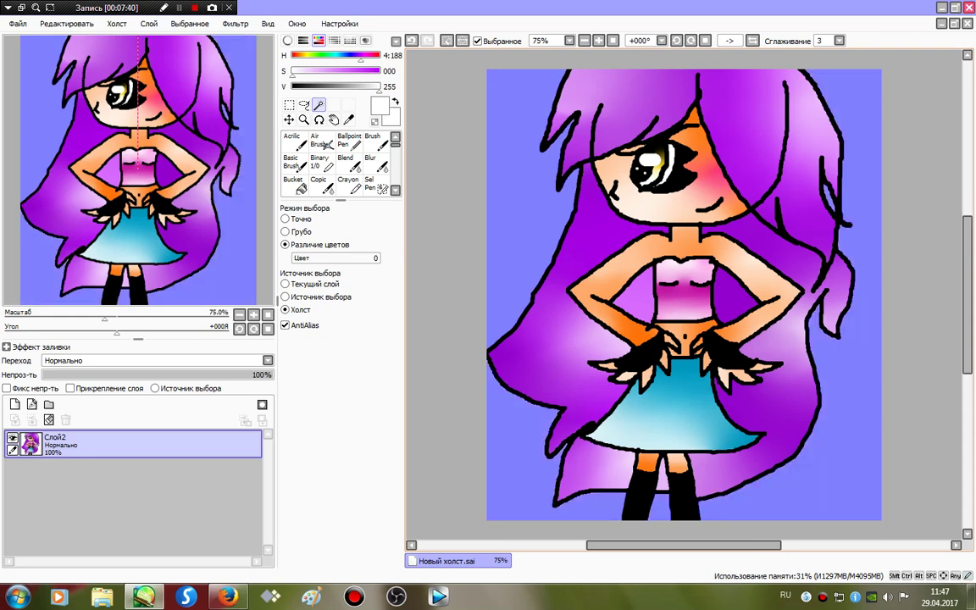
{"action": "left_click", "coordinate": [322, 164]}
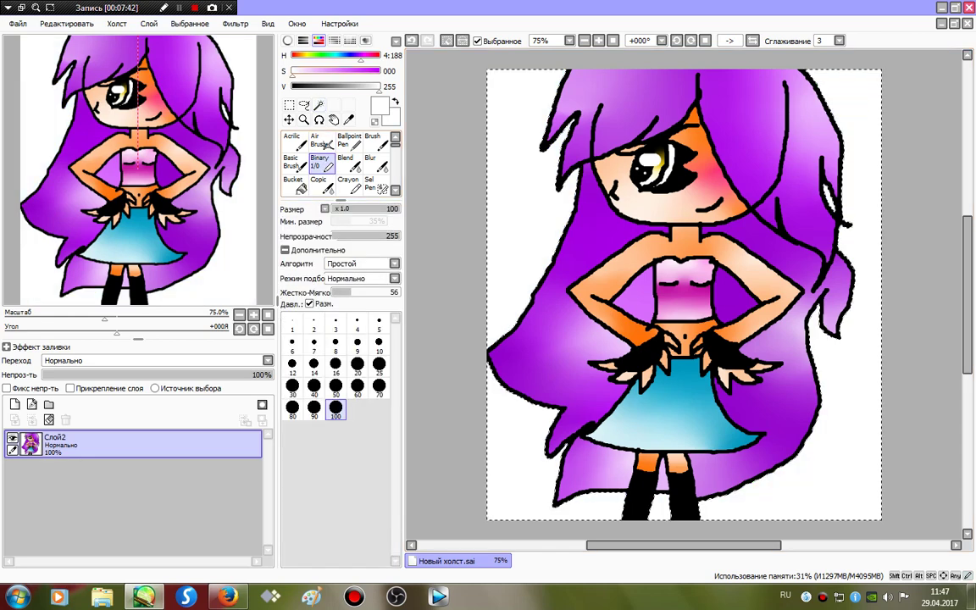
{"action": "left_click", "coordinate": [315, 87]}
{"action": "left_click_drag", "start_coordinate": [584, 148], "coordinate": [437, 47]}
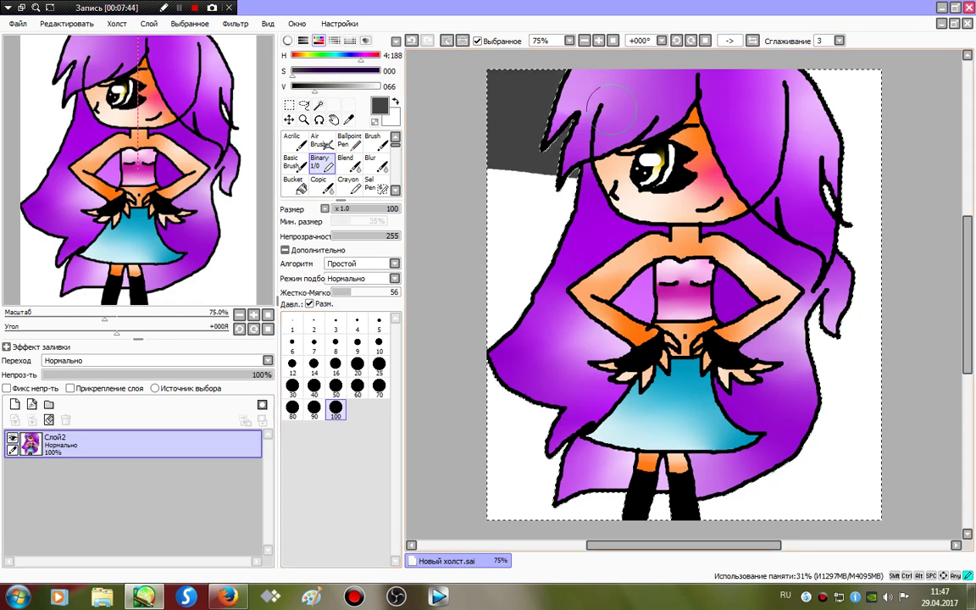
{"action": "mouse_move", "coordinate": [612, 106]}
{"action": "left_mouse_down"}
{"action": "mouse_move", "coordinate": [484, 205]}
{"action": "mouse_move", "coordinate": [546, 226]}
{"action": "mouse_move", "coordinate": [542, 276]}
{"action": "mouse_move", "coordinate": [431, 315]}
{"action": "mouse_move", "coordinate": [559, 346]}
{"action": "mouse_move", "coordinate": [457, 409]}
{"action": "mouse_move", "coordinate": [621, 437]}
{"action": "mouse_move", "coordinate": [650, 477]}
{"action": "mouse_move", "coordinate": [741, 510]}
{"action": "mouse_move", "coordinate": [865, 509]}
{"action": "mouse_move", "coordinate": [636, 471]}
{"action": "mouse_move", "coordinate": [877, 407]}
{"action": "mouse_move", "coordinate": [943, 337]}
{"action": "mouse_move", "coordinate": [755, 292]}
{"action": "mouse_move", "coordinate": [804, 205]}
{"action": "mouse_move", "coordinate": [855, 44]}
{"action": "mouse_move", "coordinate": [959, 136]}
{"action": "left_mouse_up"}
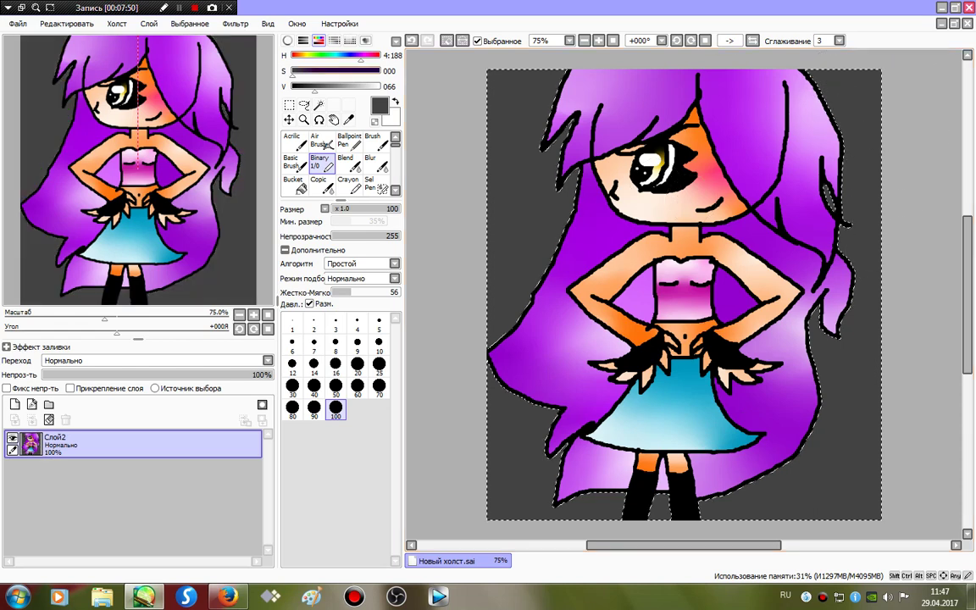
Paint a broad black (V 000) shadow band on the background along the girl's outline
{"action": "left_click", "coordinate": [294, 87]}
{"action": "mouse_move", "coordinate": [566, 89]}
{"action": "left_mouse_down"}
{"action": "mouse_move", "coordinate": [553, 93]}
{"action": "mouse_move", "coordinate": [488, 225]}
{"action": "mouse_move", "coordinate": [462, 331]}
{"action": "mouse_move", "coordinate": [557, 507]}
{"action": "mouse_move", "coordinate": [613, 496]}
{"action": "left_mouse_up"}
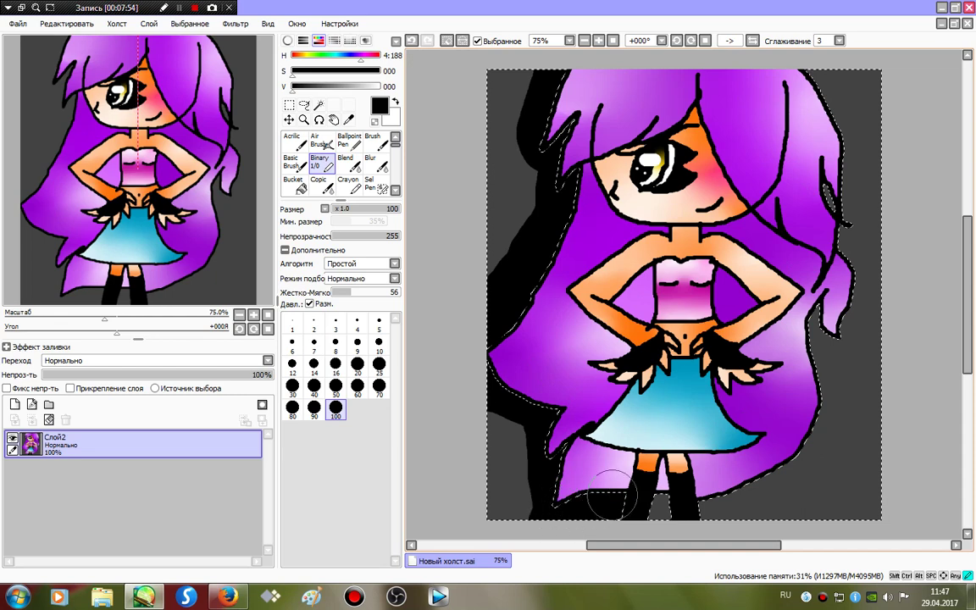
{"action": "mouse_move", "coordinate": [688, 515]}
{"action": "left_mouse_down"}
{"action": "mouse_move", "coordinate": [856, 415]}
{"action": "mouse_move", "coordinate": [869, 331]}
{"action": "mouse_move", "coordinate": [852, 225]}
{"action": "mouse_move", "coordinate": [869, 271]}
{"action": "mouse_move", "coordinate": [866, 186]}
{"action": "left_mouse_up"}
Paint white (V 255) patches in the four corners of the background with the Binary pen at size 100
{"action": "left_click_drag", "start_coordinate": [343, 87], "coordinate": [383, 87]}
{"action": "left_click_drag", "start_coordinate": [504, 116], "coordinate": [489, 185]}
{"action": "left_click_drag", "start_coordinate": [500, 482], "coordinate": [501, 489]}
{"action": "left_click_drag", "start_coordinate": [869, 498], "coordinate": [865, 470]}
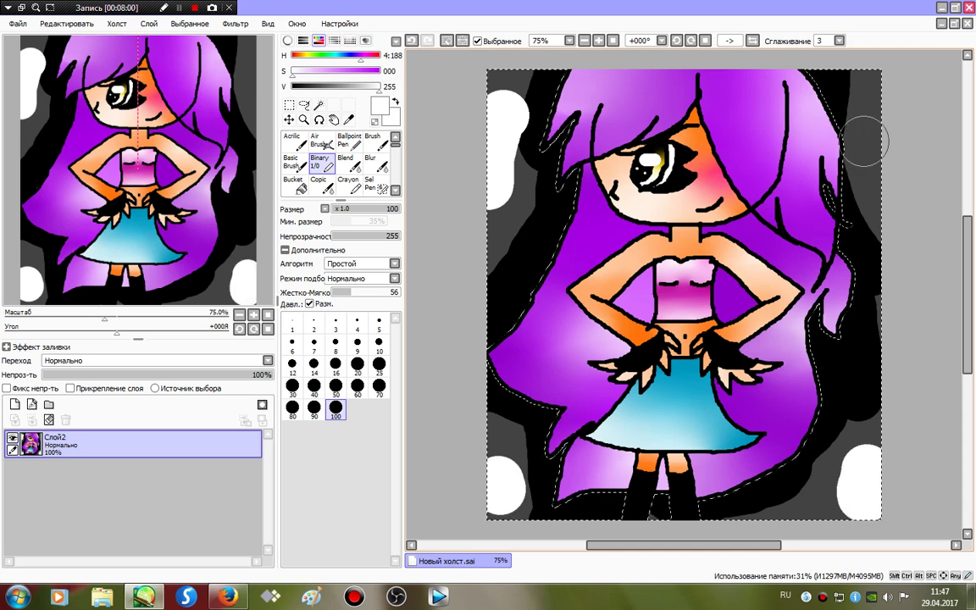
{"action": "left_click_drag", "start_coordinate": [865, 141], "coordinate": [863, 104]}
Blend the background's white, grey and black areas with the Blur brush at size 120 and clear the selection
{"action": "left_click", "coordinate": [375, 164]}
{"action": "mouse_move", "coordinate": [519, 445]}
{"action": "left_mouse_down"}
{"action": "mouse_move", "coordinate": [512, 491]}
{"action": "mouse_move", "coordinate": [850, 502]}
{"action": "left_mouse_up"}
{"action": "mouse_move", "coordinate": [850, 501]}
{"action": "left_mouse_down"}
{"action": "mouse_move", "coordinate": [509, 482]}
{"action": "mouse_move", "coordinate": [970, 415]}
{"action": "mouse_move", "coordinate": [963, 212]}
{"action": "mouse_move", "coordinate": [460, 109]}
{"action": "mouse_move", "coordinate": [421, 172]}
{"action": "mouse_move", "coordinate": [930, 105]}
{"action": "mouse_move", "coordinate": [479, 442]}
{"action": "mouse_move", "coordinate": [478, 94]}
{"action": "mouse_move", "coordinate": [839, 440]}
{"action": "mouse_move", "coordinate": [834, 141]}
{"action": "mouse_move", "coordinate": [843, 381]}
{"action": "left_mouse_up"}
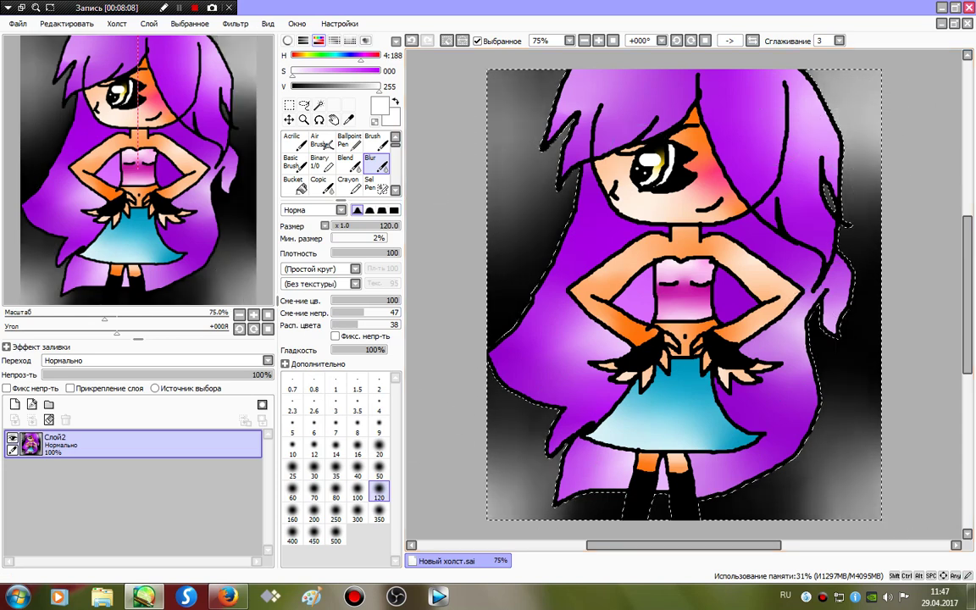
{"action": "key", "text": "ctrl+d"}
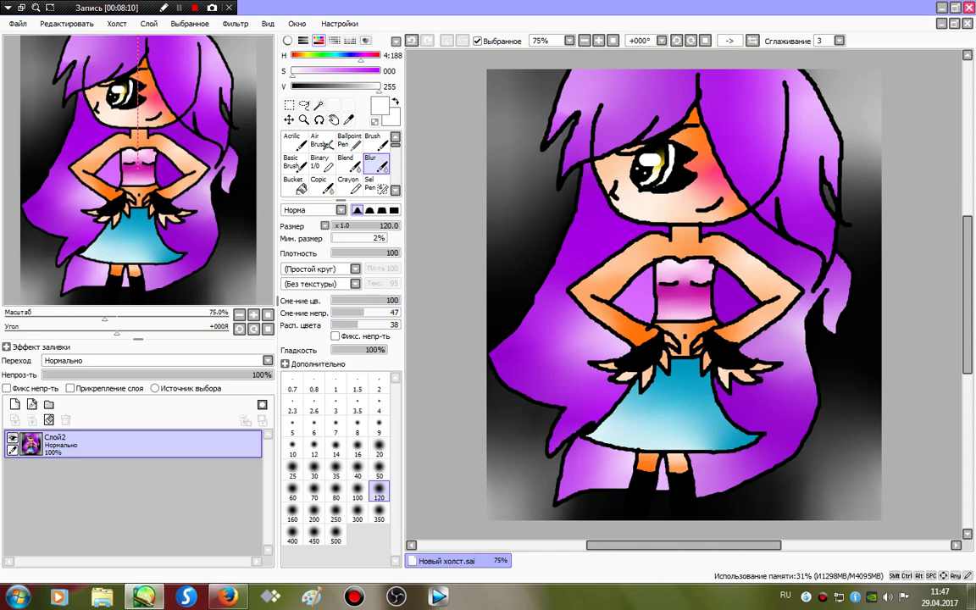
Undo the background blending, the white corner patches and the black shadow band around the girl
{"action": "left_click", "coordinate": [396, 41]}
{"action": "left_click", "coordinate": [411, 40]}
{"action": "left_click", "coordinate": [411, 41]}
{"action": "left_click", "coordinate": [411, 41]}
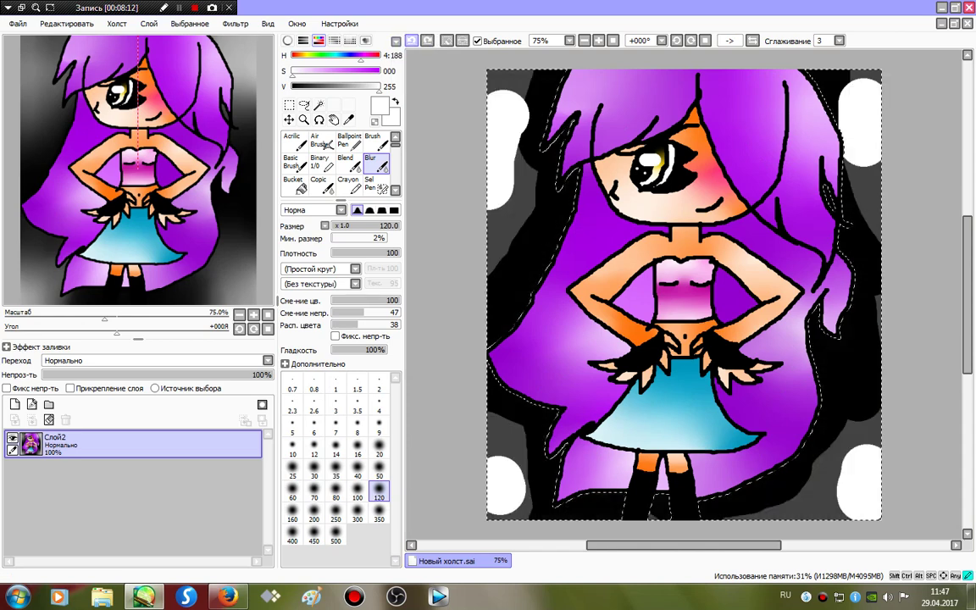
{"action": "left_click", "coordinate": [411, 41]}
{"action": "left_click", "coordinate": [411, 41]}
{"action": "left_click", "coordinate": [411, 40]}
{"action": "left_click", "coordinate": [411, 41]}
{"action": "left_click", "coordinate": [411, 40]}
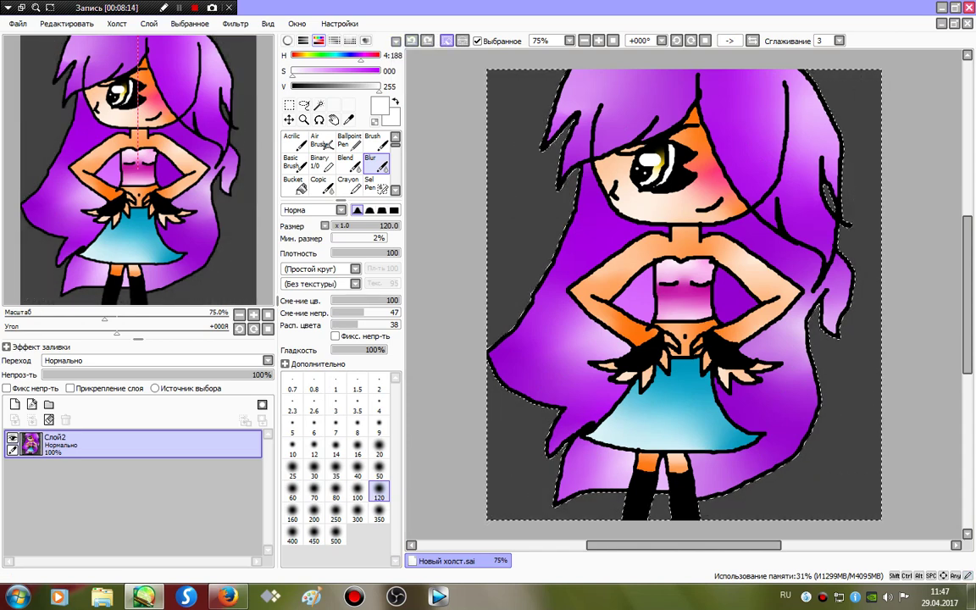
Add a new layer above the drawing and select the girl's silhouette by picking the grey background with the Magic Wand and inverting
{"action": "left_click", "coordinate": [447, 41]}
{"action": "left_click", "coordinate": [14, 405]}
{"action": "left_click", "coordinate": [318, 105]}
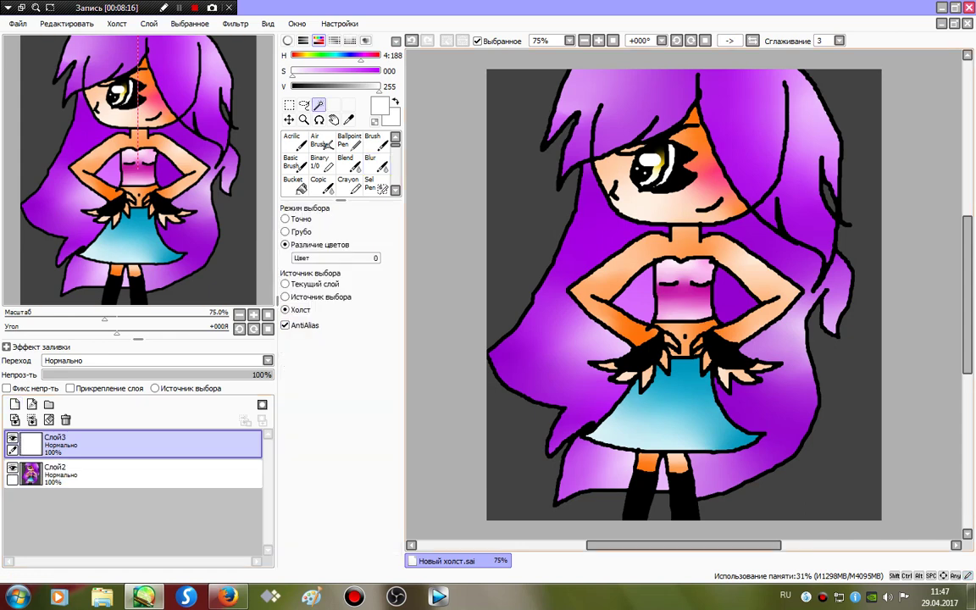
{"action": "left_click", "coordinate": [527, 169]}
{"action": "left_click", "coordinate": [857, 170]}
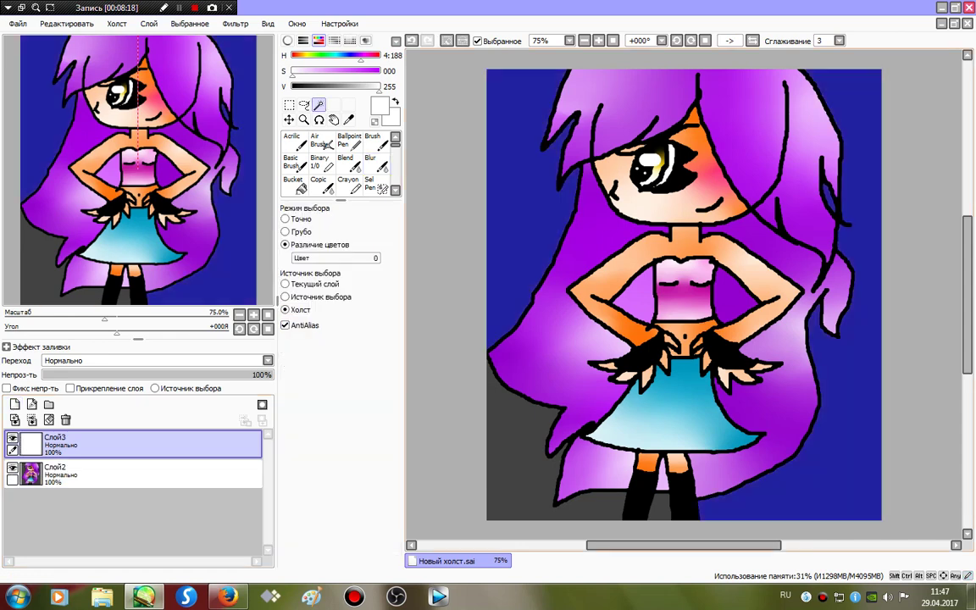
{"action": "left_click", "coordinate": [523, 458]}
Fill the selected girl's silhouette with black (V 000) on Слой3 using the Binary pen at size 100
{"action": "left_click", "coordinate": [319, 161]}
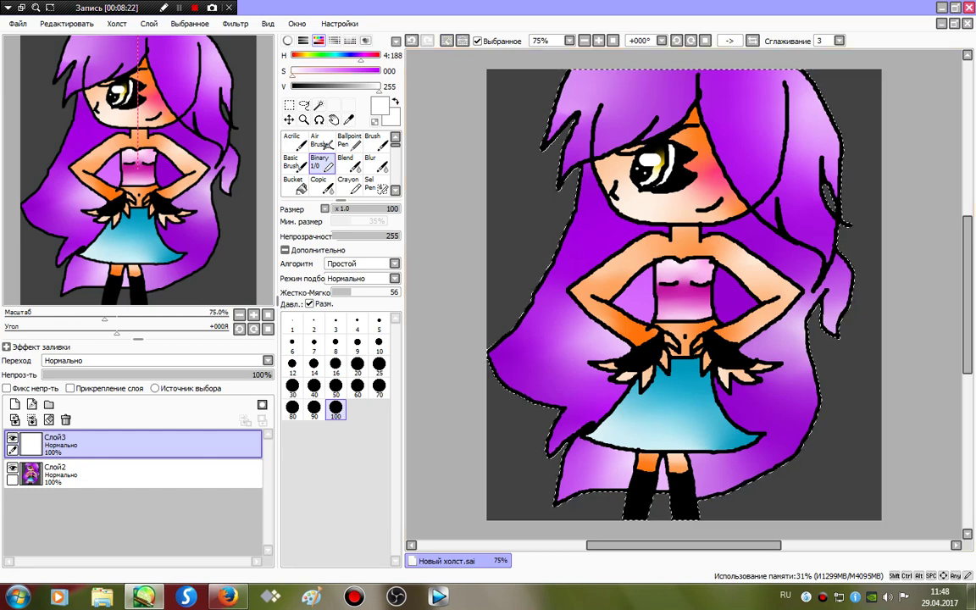
{"action": "left_click", "coordinate": [293, 87]}
{"action": "mouse_move", "coordinate": [605, 347]}
{"action": "left_mouse_down"}
{"action": "mouse_move", "coordinate": [541, 434]}
{"action": "mouse_move", "coordinate": [525, 516]}
{"action": "mouse_move", "coordinate": [695, 315]}
{"action": "mouse_move", "coordinate": [941, 229]}
{"action": "mouse_move", "coordinate": [779, 169]}
{"action": "mouse_move", "coordinate": [704, 55]}
{"action": "mouse_move", "coordinate": [584, 217]}
{"action": "left_mouse_up"}
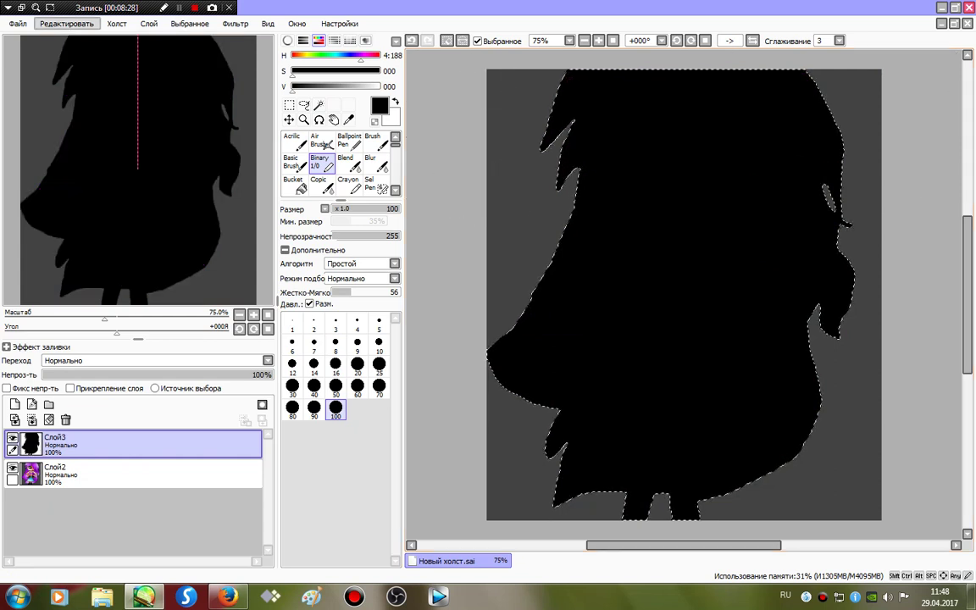
Copy the black silhouette and paste it as a new layer
{"action": "left_click", "coordinate": [67, 23]}
{"action": "left_click", "coordinate": [76, 84]}
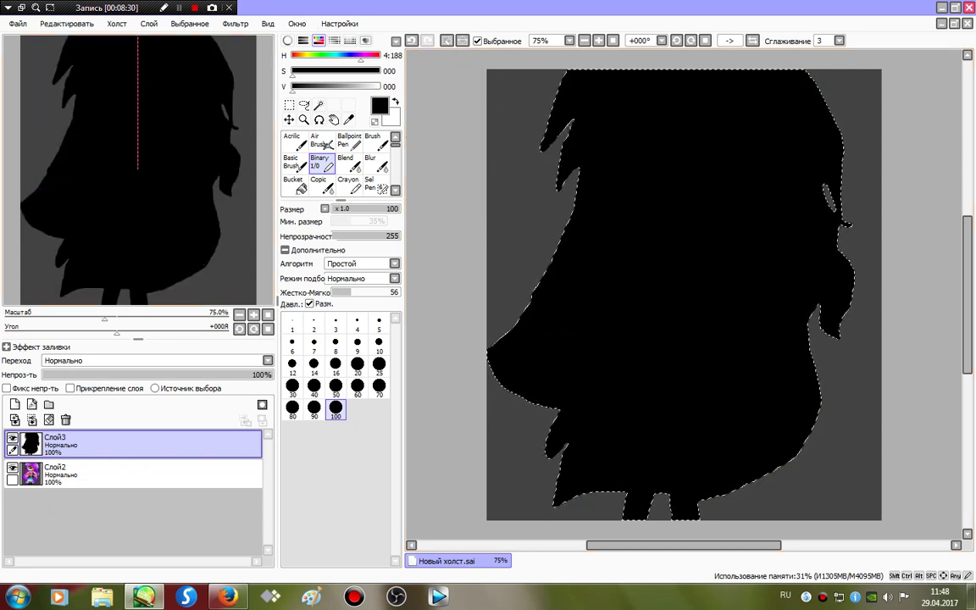
{"action": "left_click", "coordinate": [66, 22]}
{"action": "left_click", "coordinate": [66, 98]}
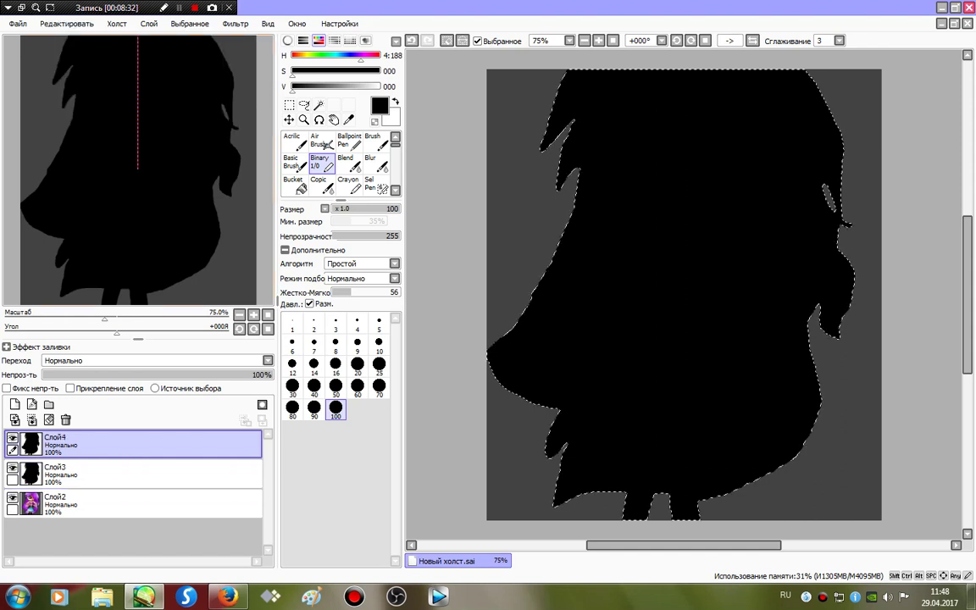
Delete the original silhouette layer Слой3 and move the copy Слой4, deselected, below the girl's layer Слой2
{"action": "left_click", "coordinate": [127, 470]}
{"action": "left_click", "coordinate": [65, 420]}
{"action": "left_click", "coordinate": [93, 444]}
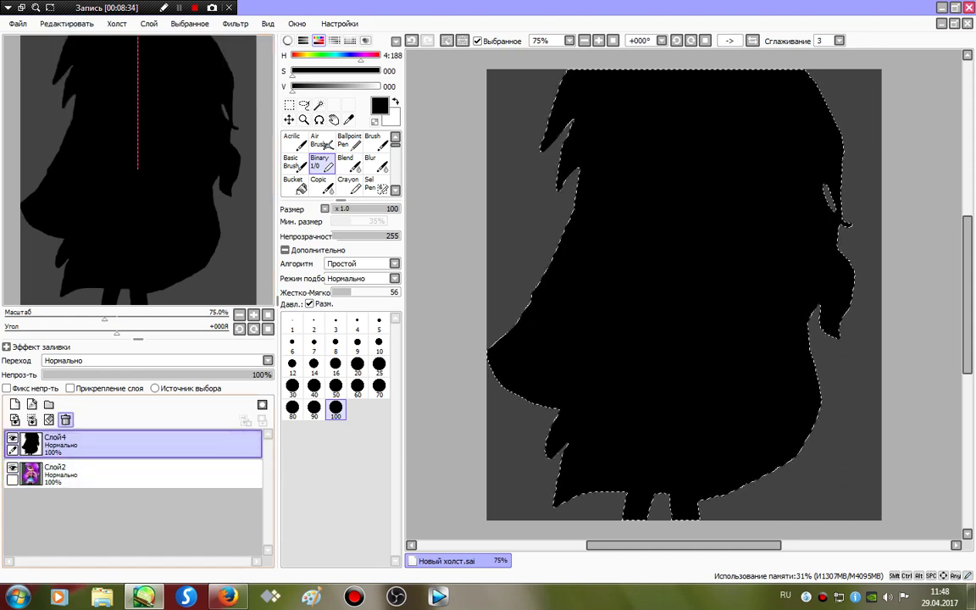
{"action": "left_click", "coordinate": [448, 40]}
{"action": "left_click_drag", "start_coordinate": [127, 444], "coordinate": [127, 485]}
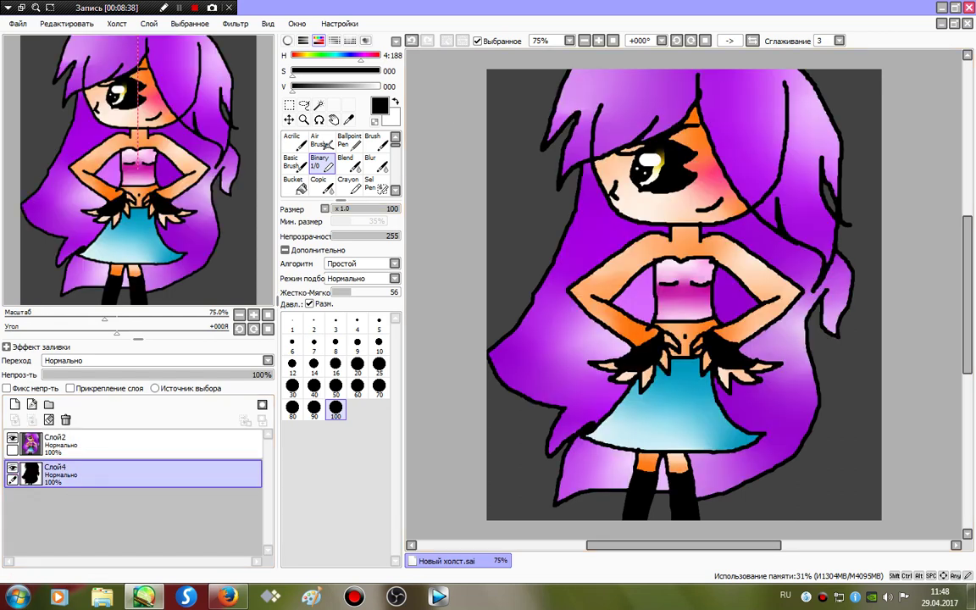
Try to erase the grey background beside the girl's hair on Слой2 with the Bucket set to transparent
{"action": "left_click", "coordinate": [289, 119]}
{"action": "left_click", "coordinate": [127, 445]}
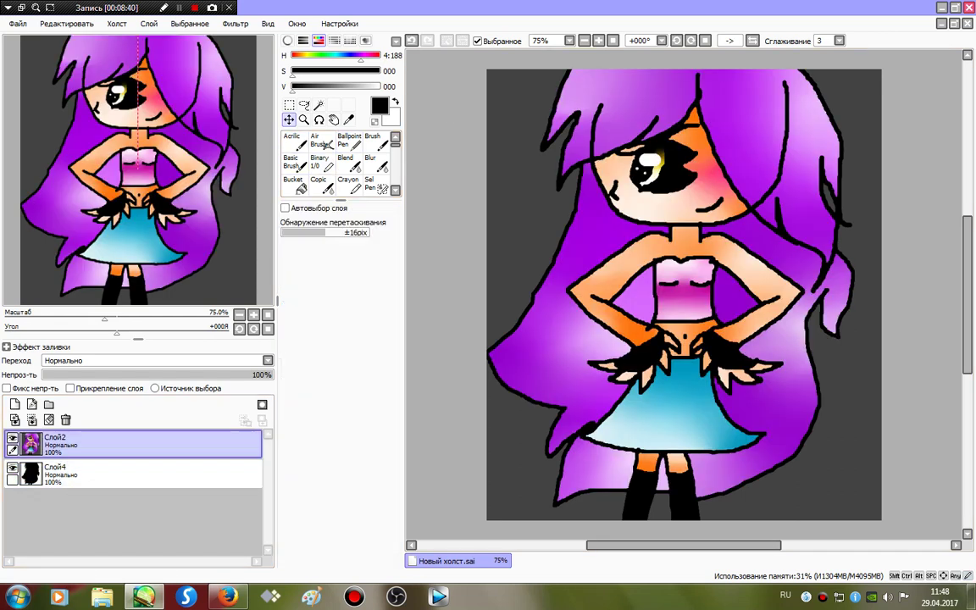
{"action": "left_click", "coordinate": [295, 184]}
{"action": "left_click", "coordinate": [375, 122]}
{"action": "left_click", "coordinate": [521, 170]}
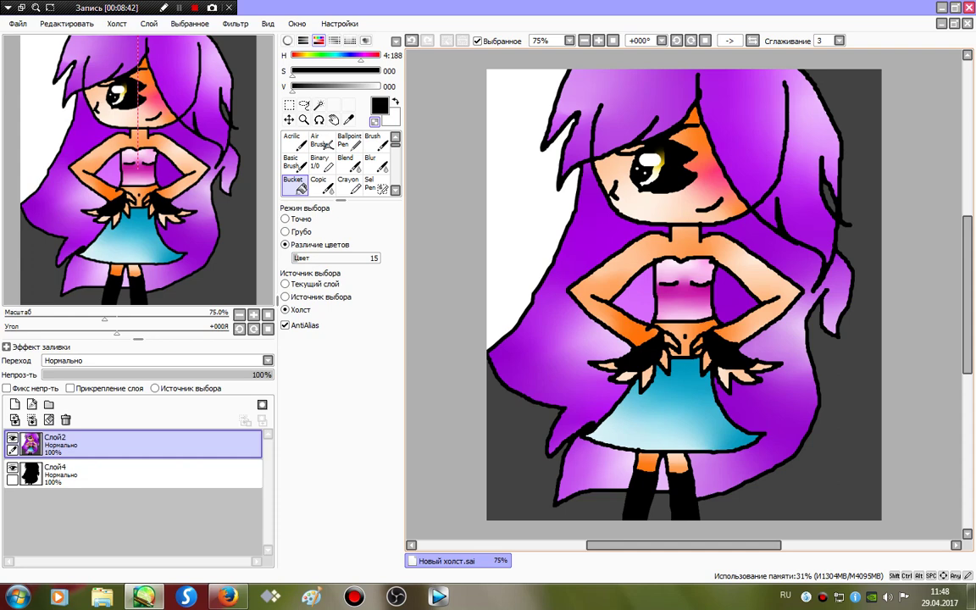
{"action": "key", "text": "ctrl+z"}
Select the whole canvas on Слой4 and stretch the black silhouette wider to the right with a free transform
{"action": "left_click", "coordinate": [127, 473]}
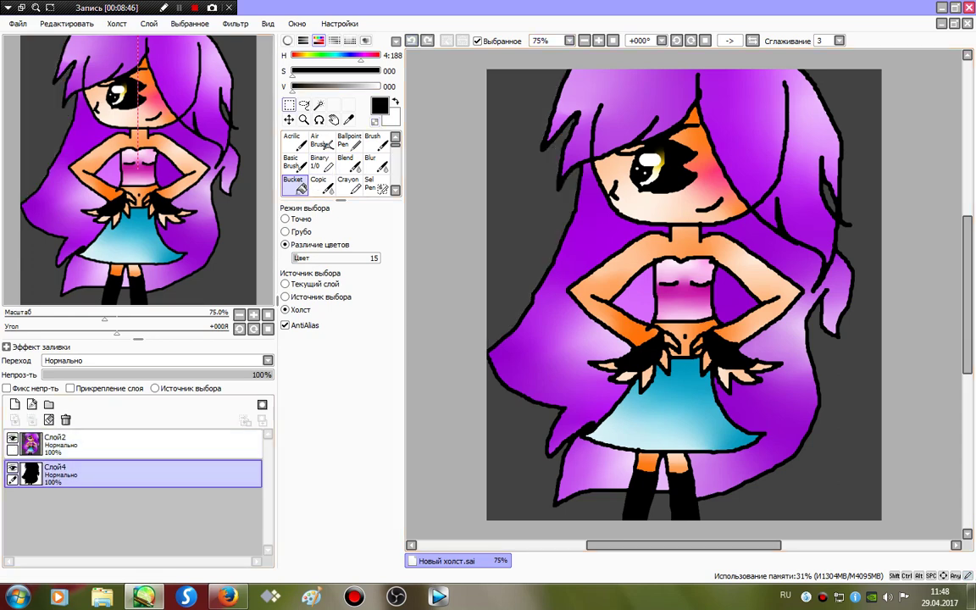
{"action": "key", "text": "m"}
{"action": "left_click_drag", "start_coordinate": [543, 156], "coordinate": [970, 596]}
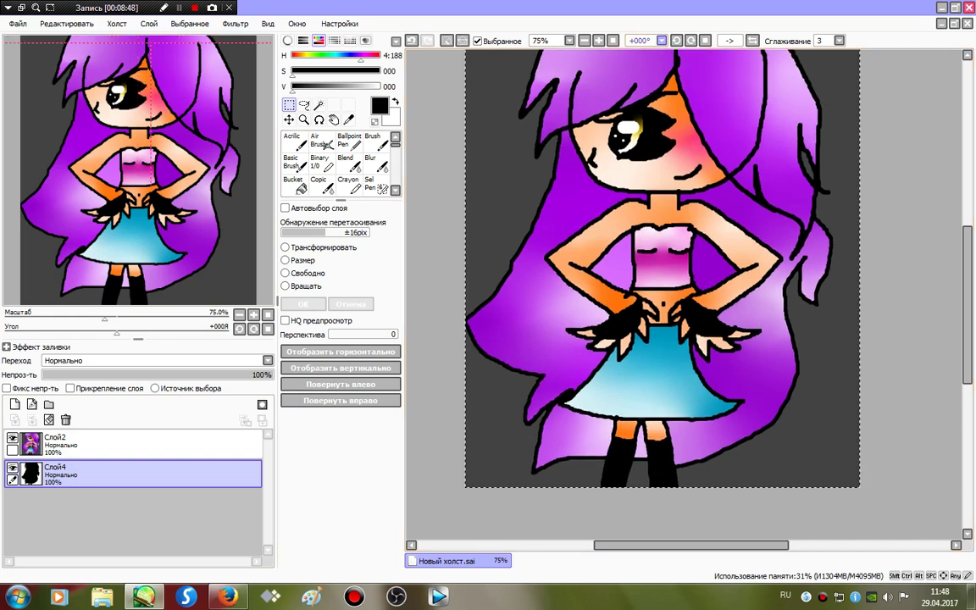
{"action": "left_click_drag", "start_coordinate": [151, 192], "coordinate": [133, 162]}
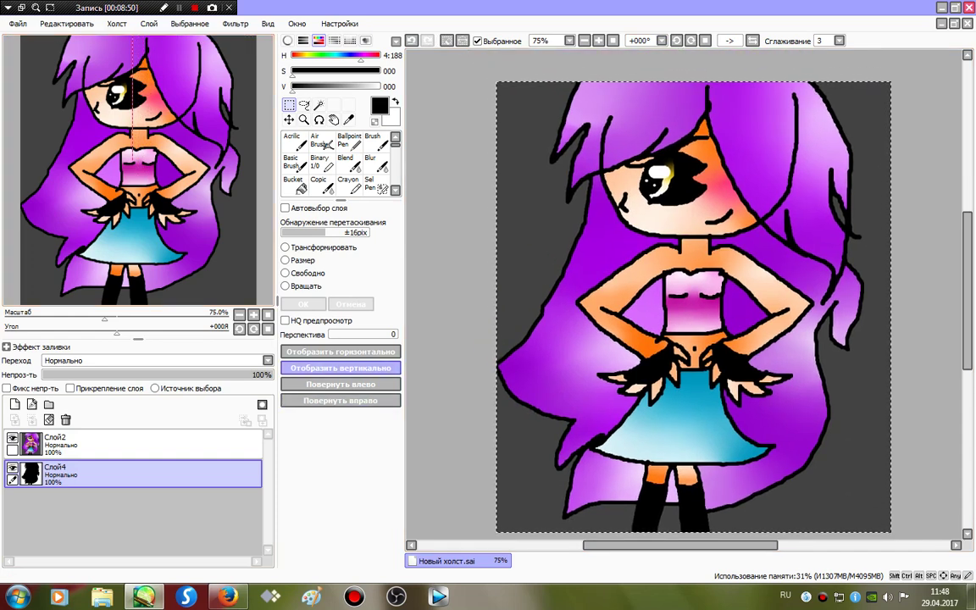
{"action": "left_click", "coordinate": [302, 261]}
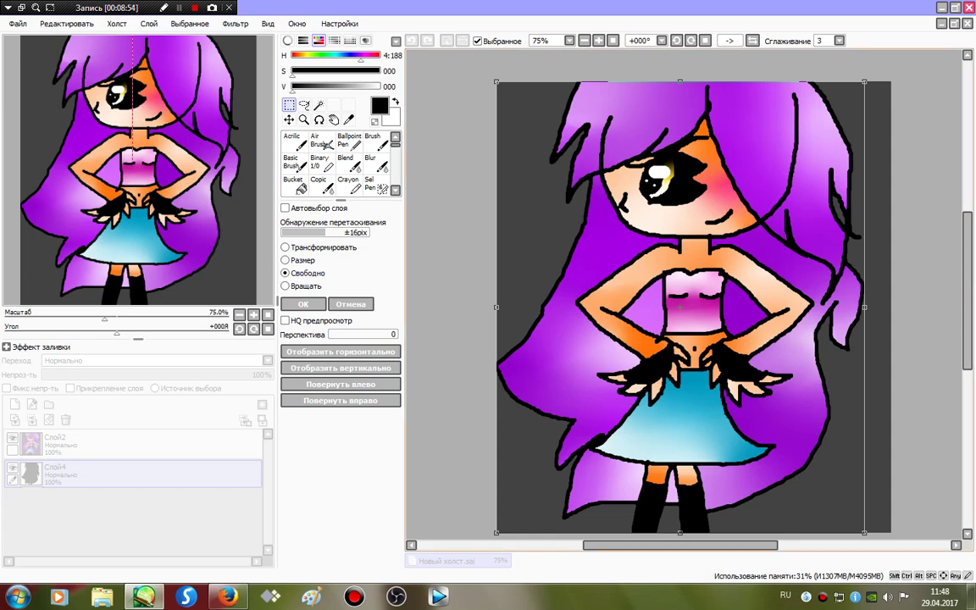
{"action": "left_click_drag", "start_coordinate": [864, 306], "coordinate": [950, 303]}
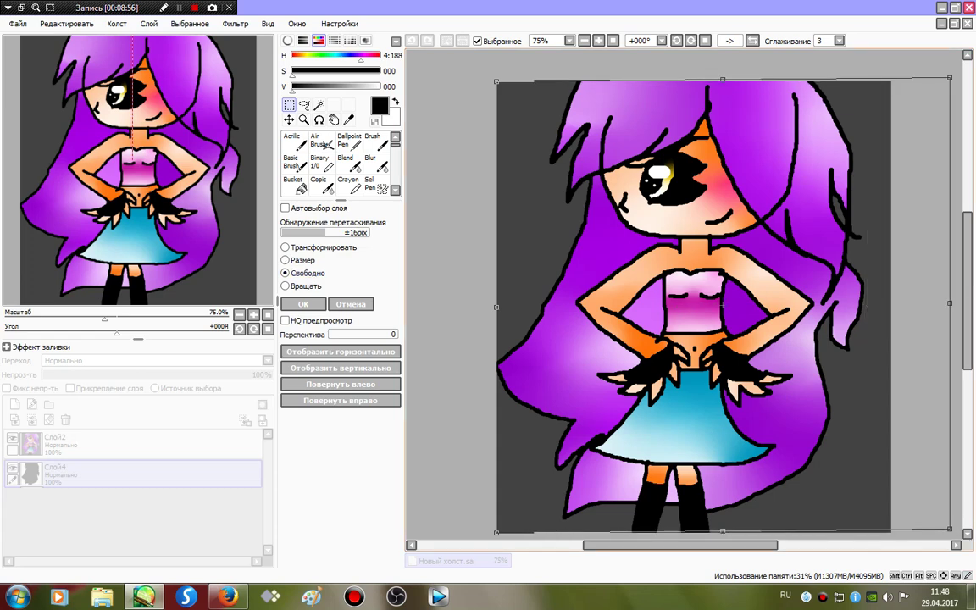
{"action": "key", "text": "Return"}
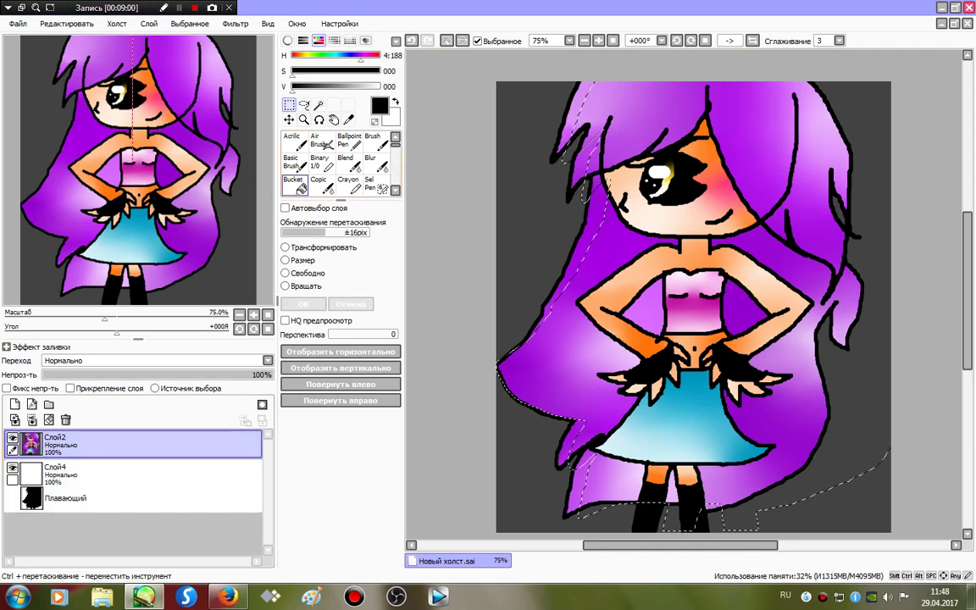
Clear the selection and erase the grey background on both sides of the girl on Слой2 with the transparent Bucket
{"action": "left_click", "coordinate": [297, 185]}
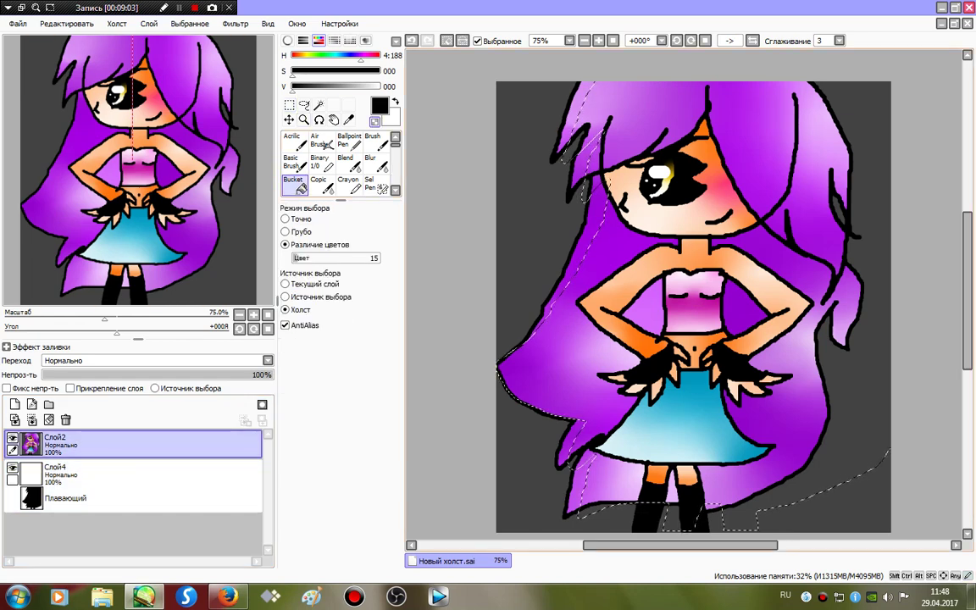
{"action": "left_click", "coordinate": [447, 41]}
{"action": "left_click", "coordinate": [529, 186]}
{"action": "left_click", "coordinate": [863, 356]}
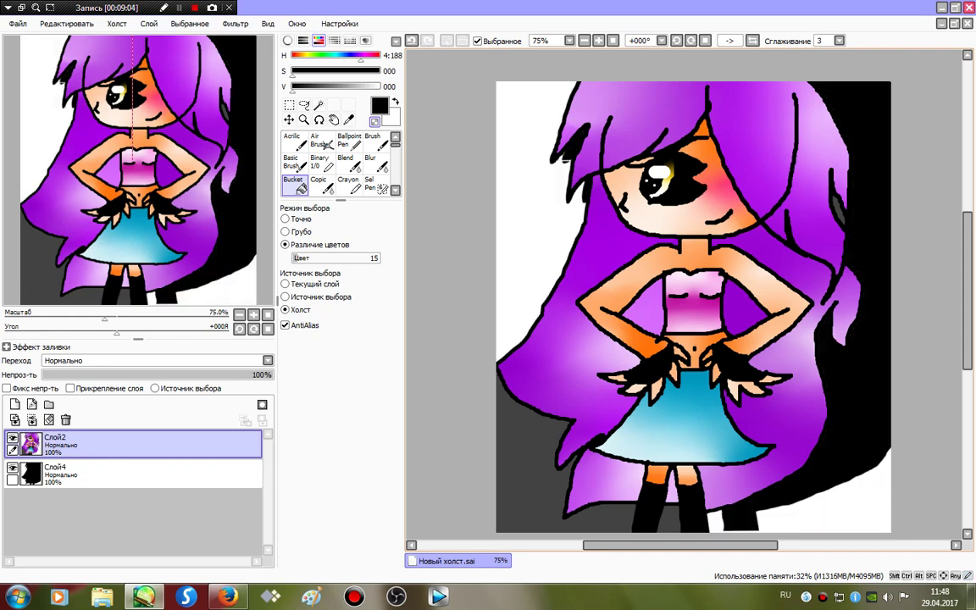
Move the silhouette layer Слой4 above and back below Слой2, and delete it
{"action": "left_click_drag", "start_coordinate": [135, 475], "coordinate": [135, 440]}
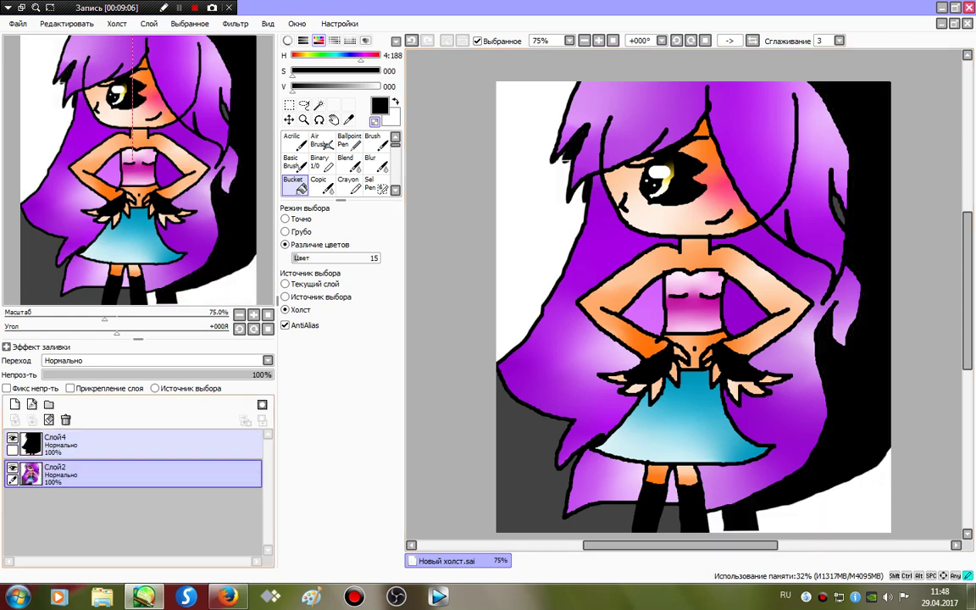
{"action": "left_click", "coordinate": [136, 444]}
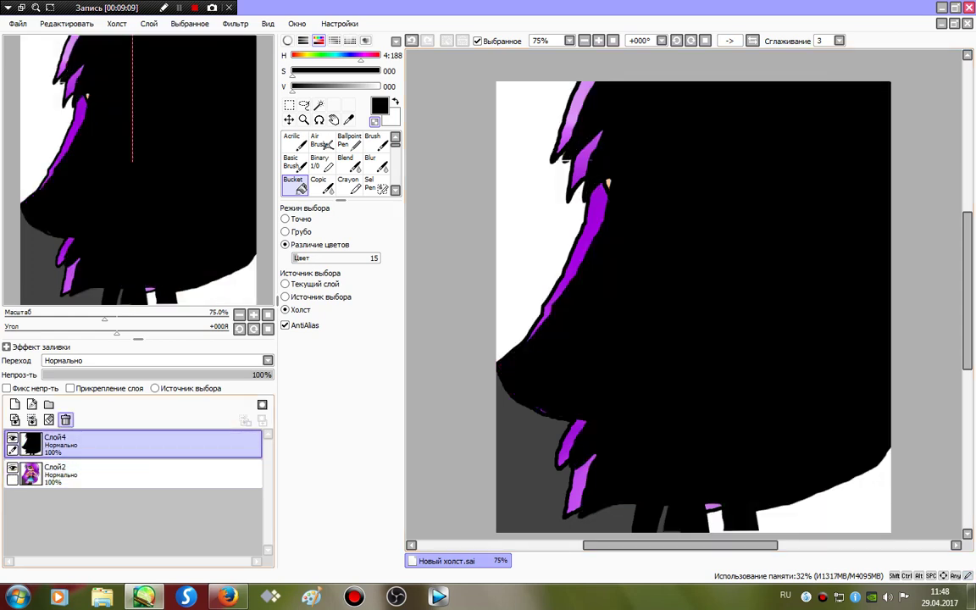
{"action": "left_click_drag", "start_coordinate": [135, 444], "coordinate": [136, 486]}
{"action": "left_click", "coordinate": [136, 444]}
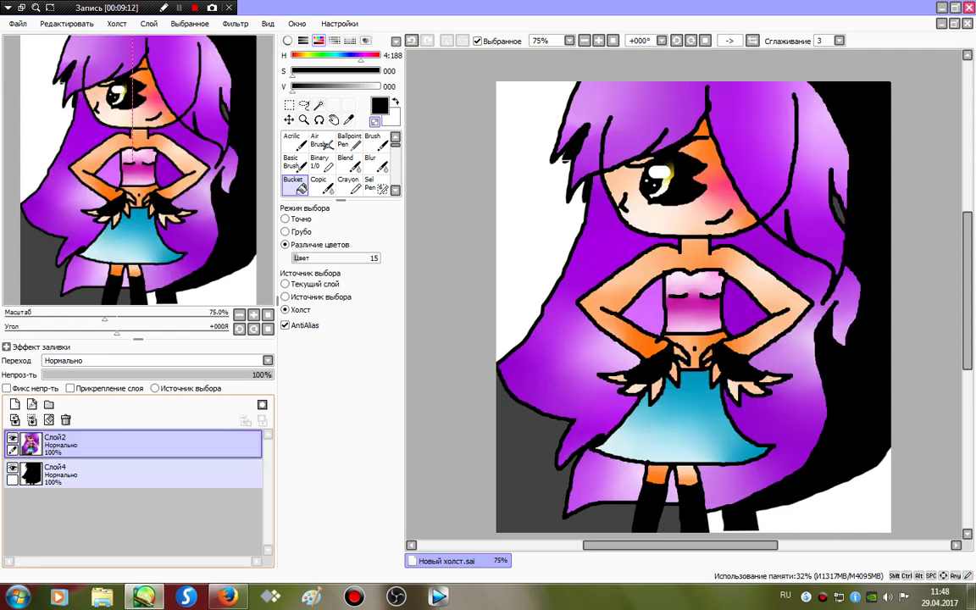
{"action": "left_click", "coordinate": [136, 473]}
{"action": "left_click", "coordinate": [65, 420]}
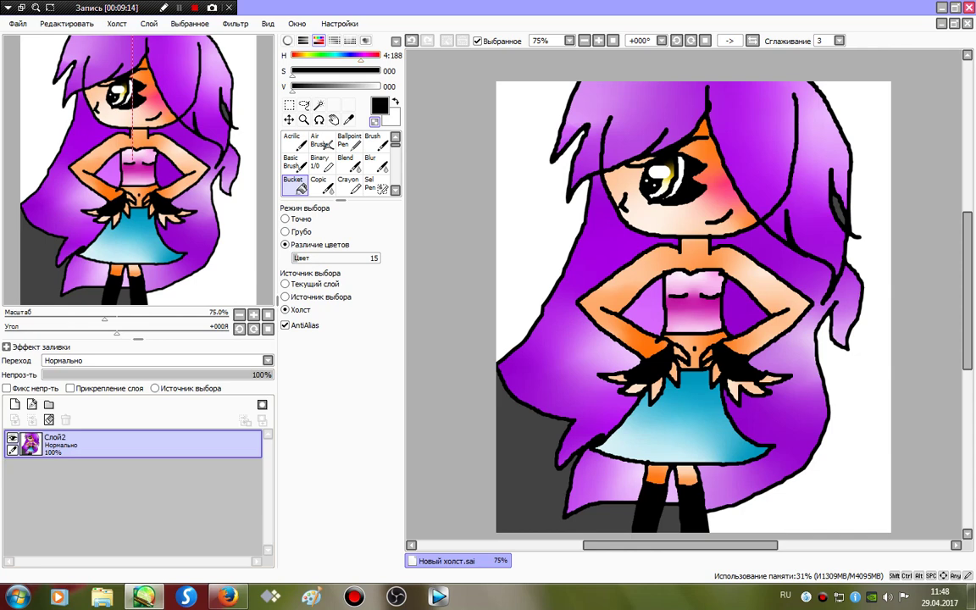
Undo the silhouette layers, the transform and the background erasing back to the single layer with the plain grey background
{"action": "left_click", "coordinate": [412, 41]}
{"action": "left_click", "coordinate": [412, 40]}
{"action": "left_click", "coordinate": [412, 41]}
{"action": "left_click", "coordinate": [412, 41]}
{"action": "left_click", "coordinate": [412, 41]}
{"action": "left_click", "coordinate": [412, 40]}
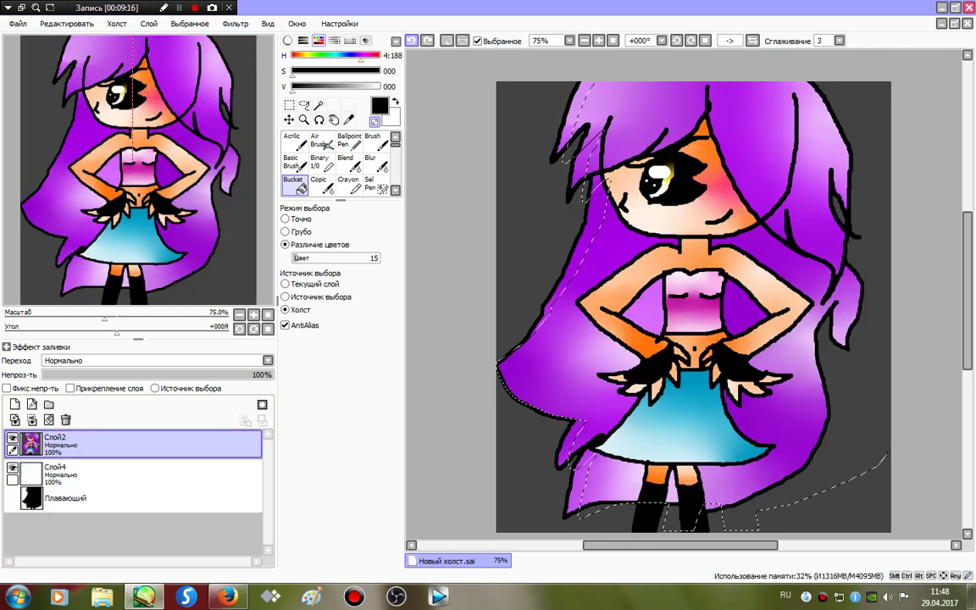
{"action": "key", "text": "ctrl+z"}
{"action": "key", "text": "ctrl+z"}
{"action": "key", "text": "ctrl+z"}
{"action": "key", "text": "ctrl+z"}
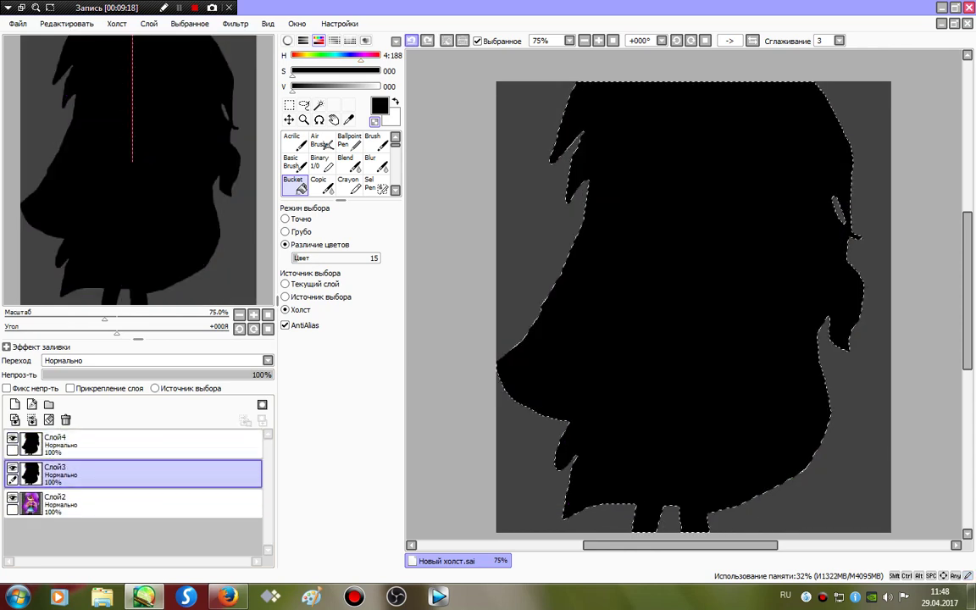
{"action": "key", "text": "ctrl+z"}
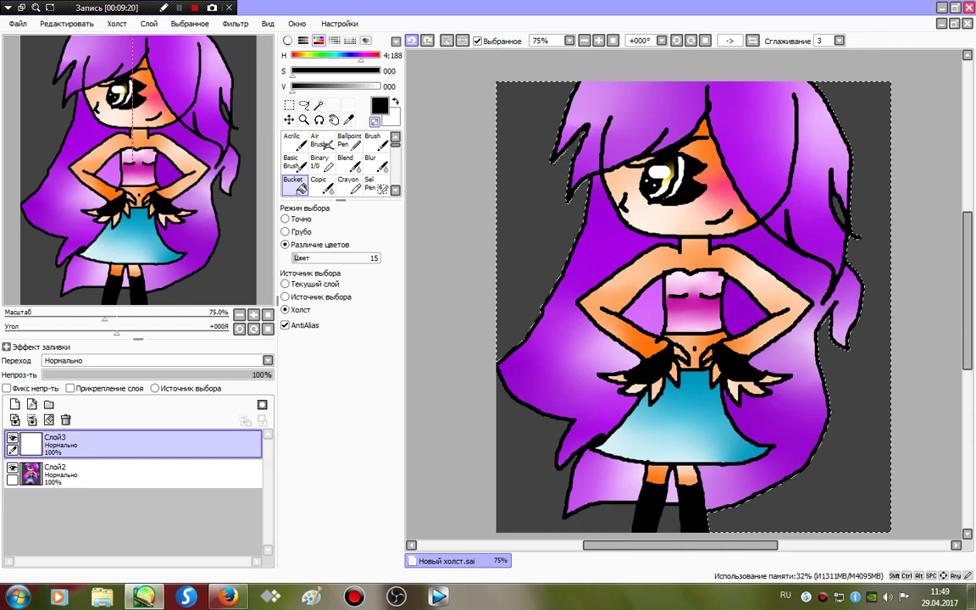
{"action": "key", "text": "ctrl+z"}
{"action": "key", "text": "ctrl+z"}
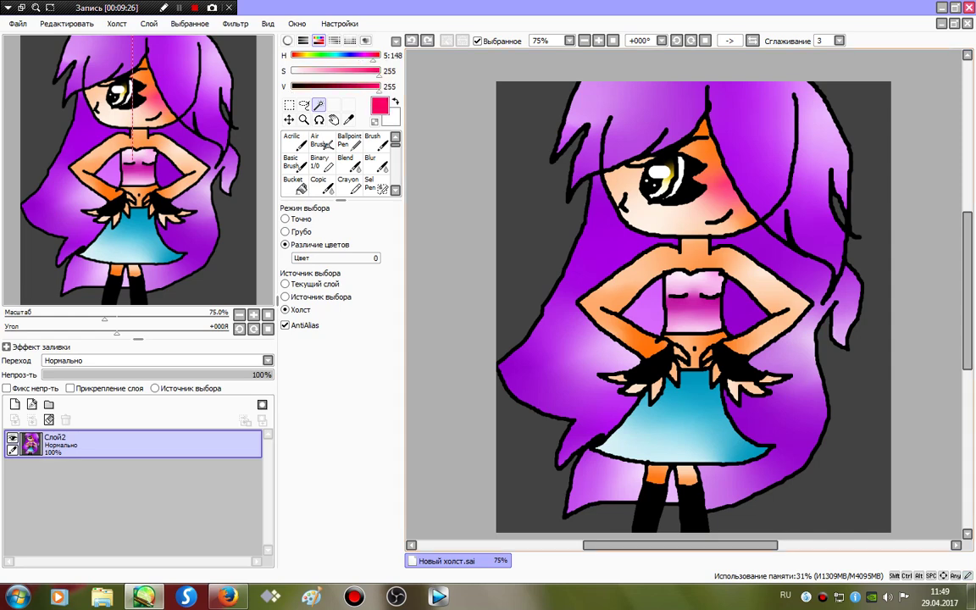
Select the background areas around the girl with the Magic Wand and fill them with bright pink (S 255, V 255) using the Binary pen
{"action": "left_click", "coordinate": [532, 195]}
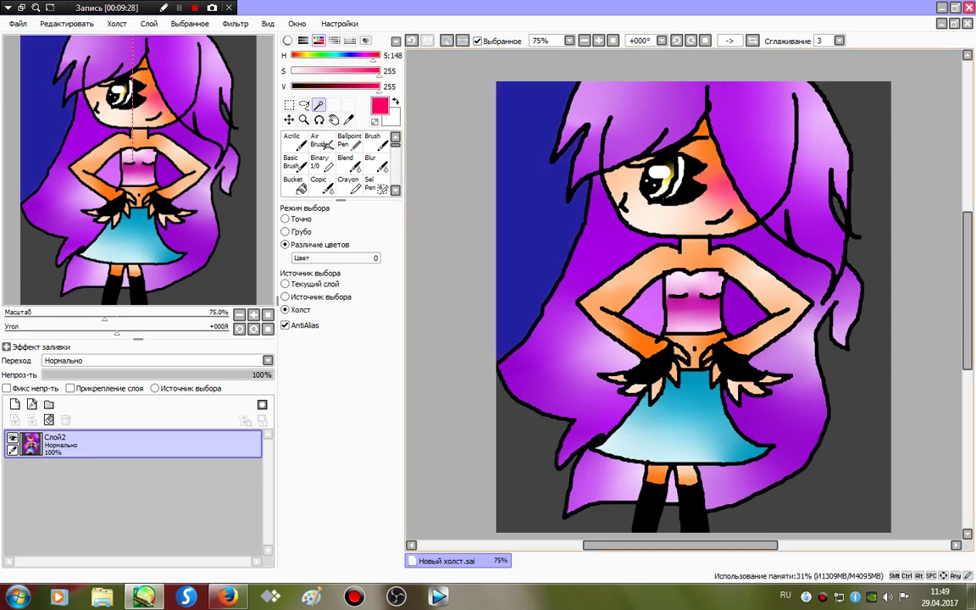
{"action": "left_click", "coordinate": [529, 468]}
{"action": "left_click", "coordinate": [857, 424]}
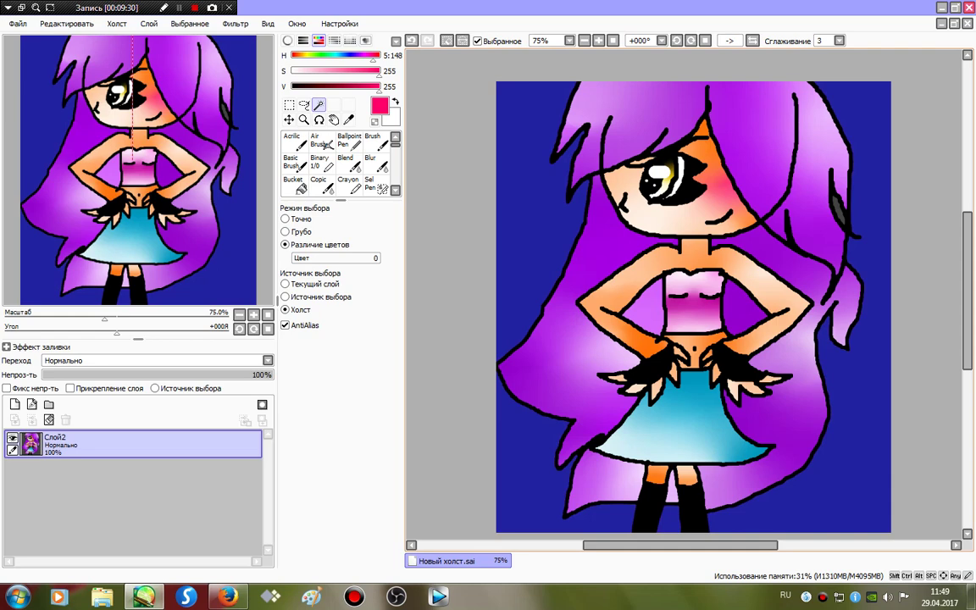
{"action": "left_click", "coordinate": [324, 163]}
{"action": "mouse_move", "coordinate": [518, 132]}
{"action": "left_mouse_down"}
{"action": "mouse_move", "coordinate": [478, 413]}
{"action": "mouse_move", "coordinate": [487, 530]}
{"action": "mouse_move", "coordinate": [522, 440]}
{"action": "left_mouse_up"}
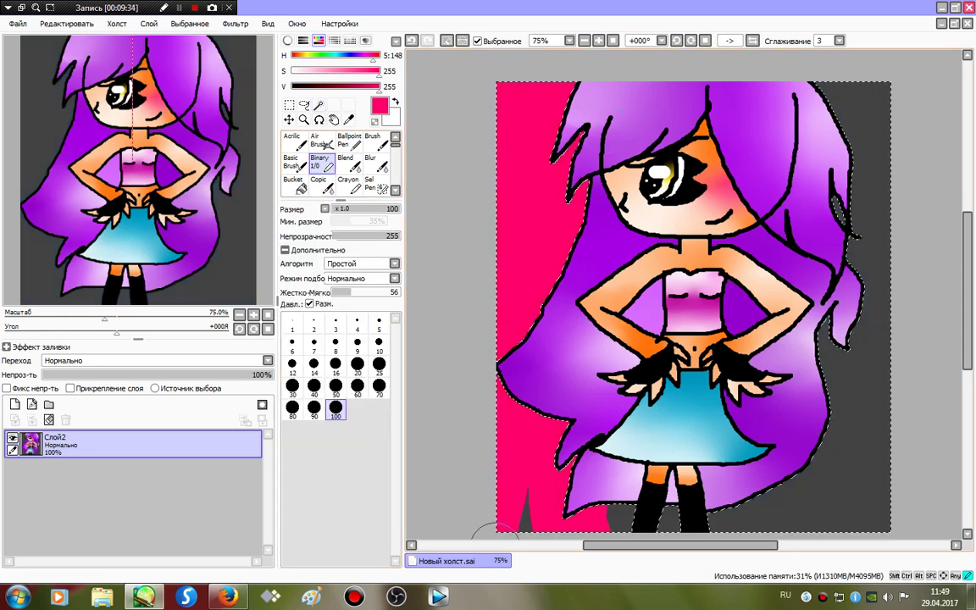
{"action": "mouse_move", "coordinate": [606, 474]}
{"action": "left_mouse_down"}
{"action": "mouse_move", "coordinate": [885, 512]}
{"action": "mouse_move", "coordinate": [860, 441]}
{"action": "mouse_move", "coordinate": [877, 339]}
{"action": "mouse_move", "coordinate": [966, 449]}
{"action": "mouse_move", "coordinate": [834, 432]}
{"action": "left_mouse_up"}
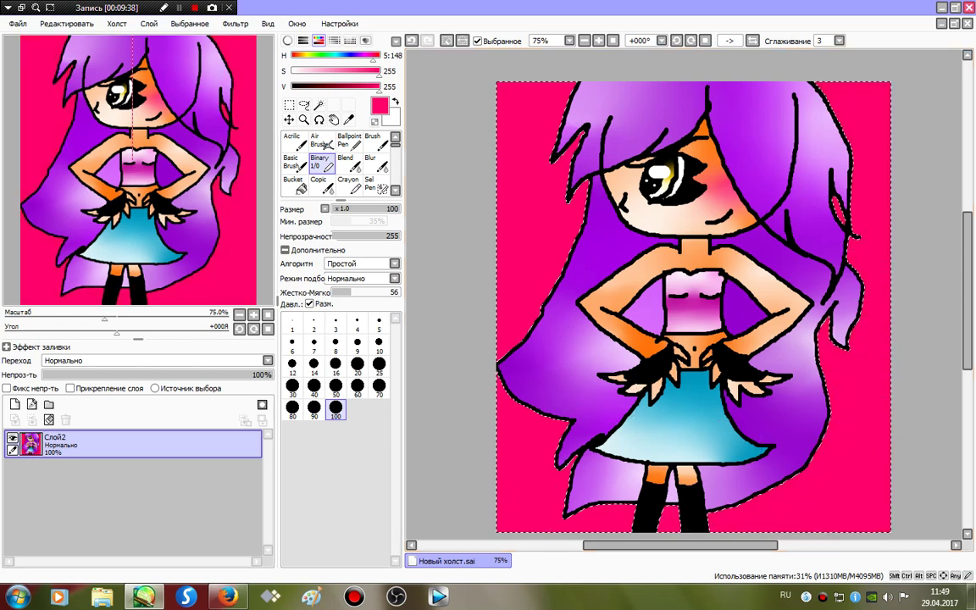
Hide the selection outline and paint dark pink (V 196) and white bands across the background with the Binary pen at size 100
{"action": "key", "text": "ctrl+d"}
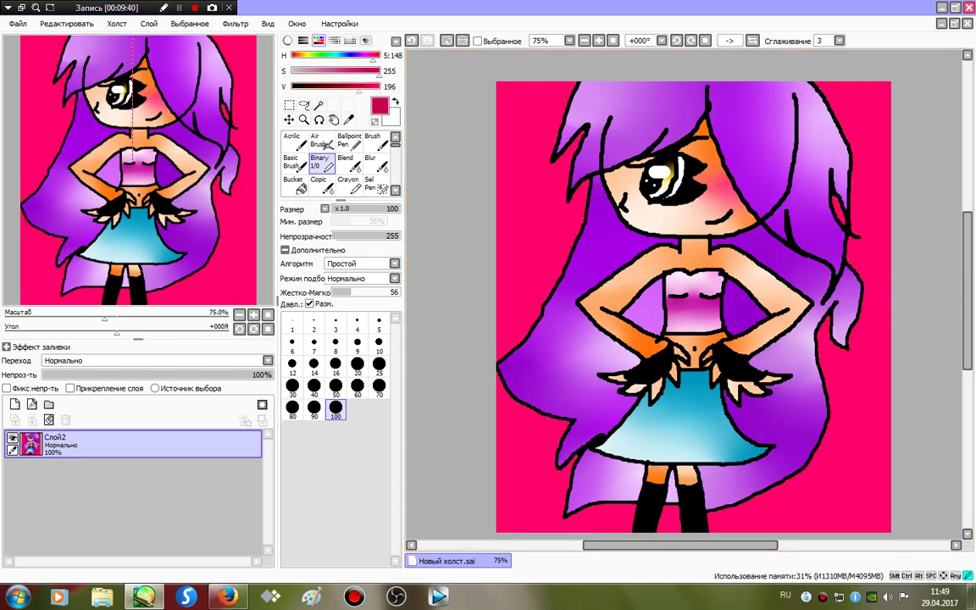
{"action": "mouse_move", "coordinate": [546, 108]}
{"action": "left_mouse_down"}
{"action": "mouse_move", "coordinate": [527, 114]}
{"action": "mouse_move", "coordinate": [848, 119]}
{"action": "mouse_move", "coordinate": [423, 414]}
{"action": "mouse_move", "coordinate": [483, 529]}
{"action": "left_mouse_up"}
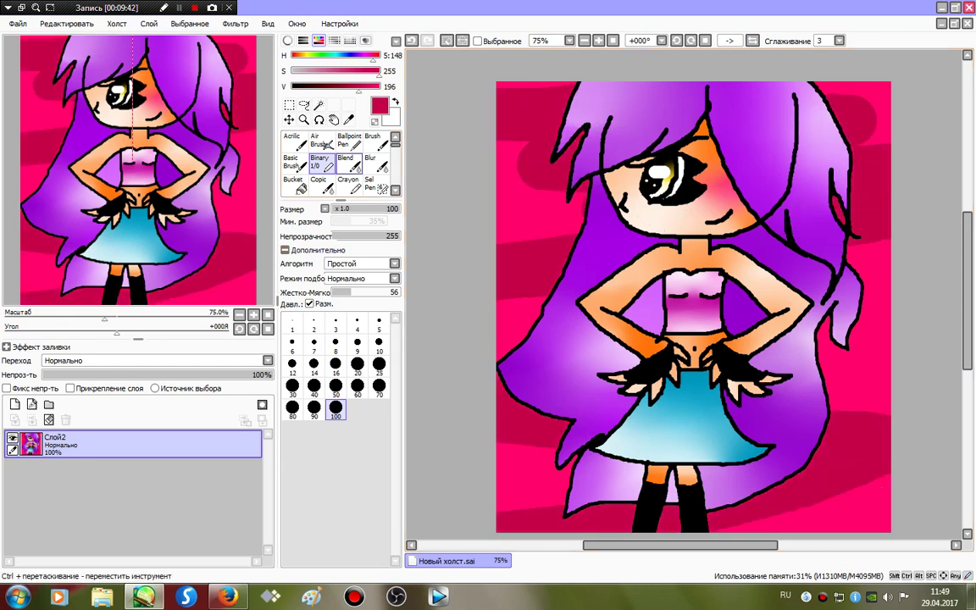
{"action": "left_click", "coordinate": [304, 71]}
{"action": "left_click", "coordinate": [380, 88]}
{"action": "mouse_move", "coordinate": [577, 170]}
{"action": "left_mouse_down"}
{"action": "mouse_move", "coordinate": [496, 225]}
{"action": "mouse_move", "coordinate": [870, 514]}
{"action": "left_mouse_up"}
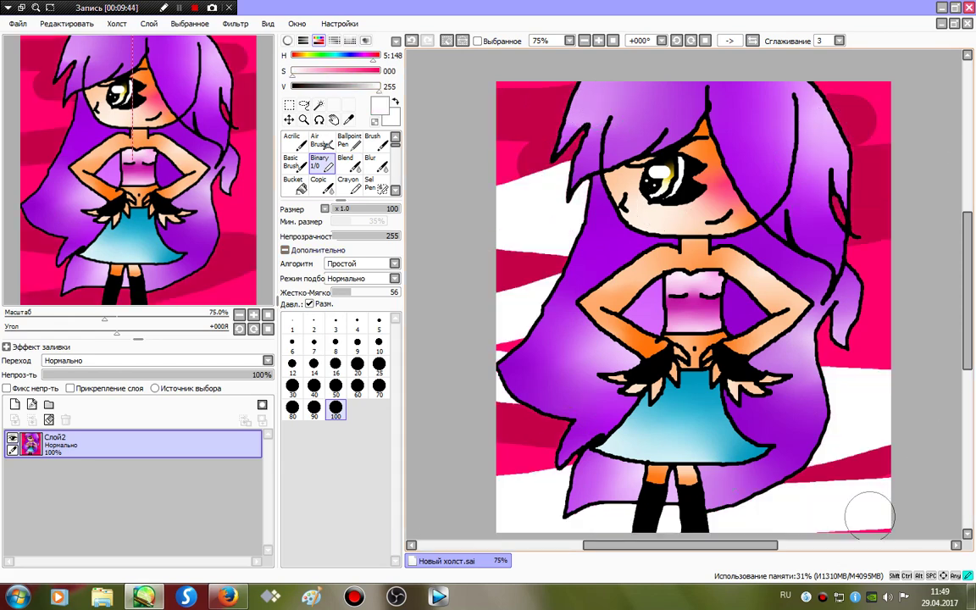
Soften the pink and white background bands on both sides of the girl using the Blur brush at size 120
{"action": "left_click", "coordinate": [377, 164]}
{"action": "mouse_move", "coordinate": [428, 517]}
{"action": "left_mouse_down"}
{"action": "mouse_move", "coordinate": [607, 497]}
{"action": "mouse_move", "coordinate": [494, 474]}
{"action": "mouse_move", "coordinate": [534, 501]}
{"action": "mouse_move", "coordinate": [970, 512]}
{"action": "mouse_move", "coordinate": [970, 418]}
{"action": "mouse_move", "coordinate": [932, 352]}
{"action": "mouse_move", "coordinate": [688, 439]}
{"action": "left_mouse_up"}
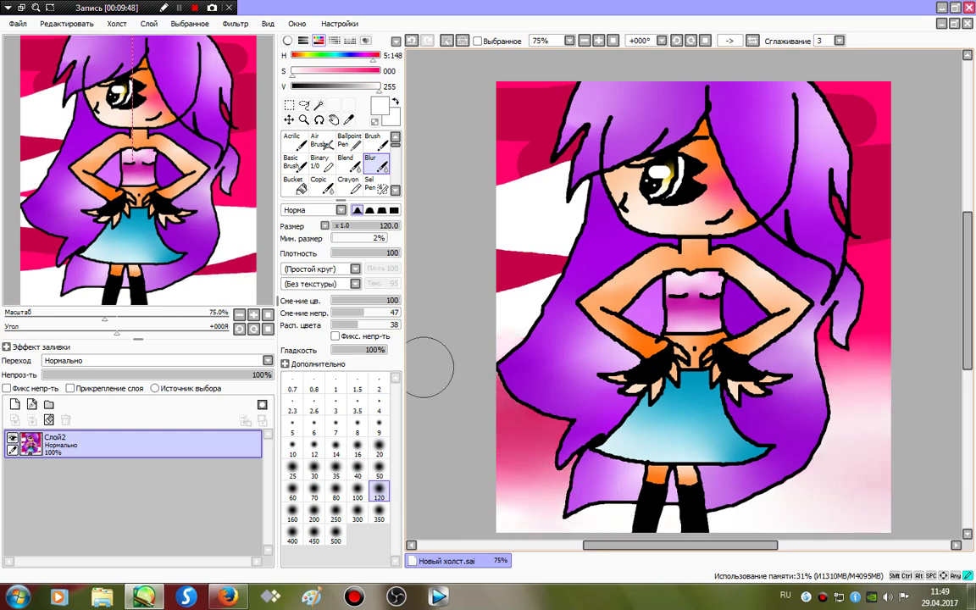
{"action": "mouse_move", "coordinate": [430, 366]}
{"action": "left_mouse_down"}
{"action": "mouse_move", "coordinate": [479, 222]}
{"action": "mouse_move", "coordinate": [438, 123]}
{"action": "left_mouse_up"}
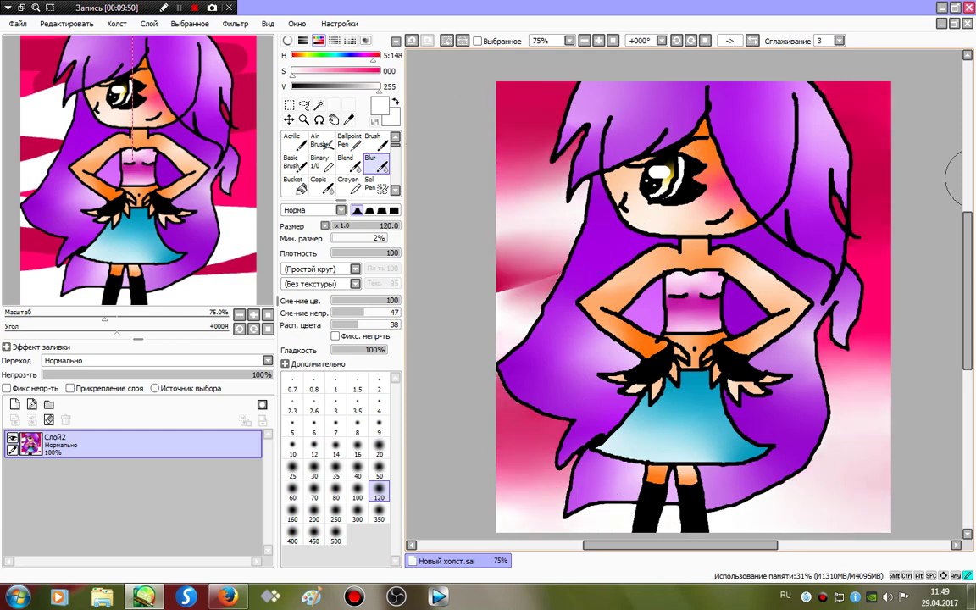
{"action": "mouse_move", "coordinate": [975, 178]}
{"action": "left_mouse_down"}
{"action": "mouse_move", "coordinate": [485, 194]}
{"action": "mouse_move", "coordinate": [632, 200]}
{"action": "left_mouse_up"}
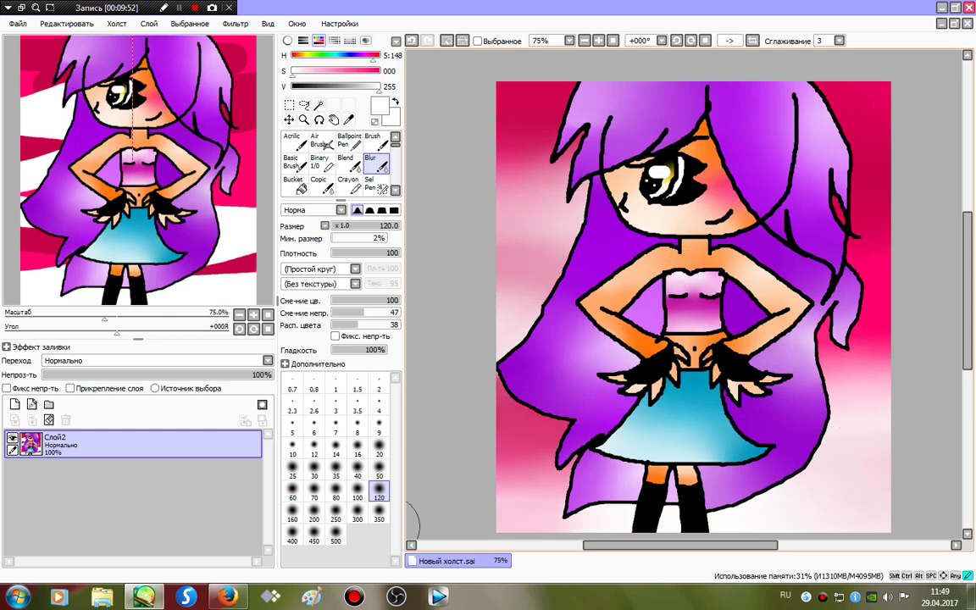
Blend the whole background into a smooth pink-to-white gradient using the Blur brush at size 350
{"action": "left_click", "coordinate": [378, 515]}
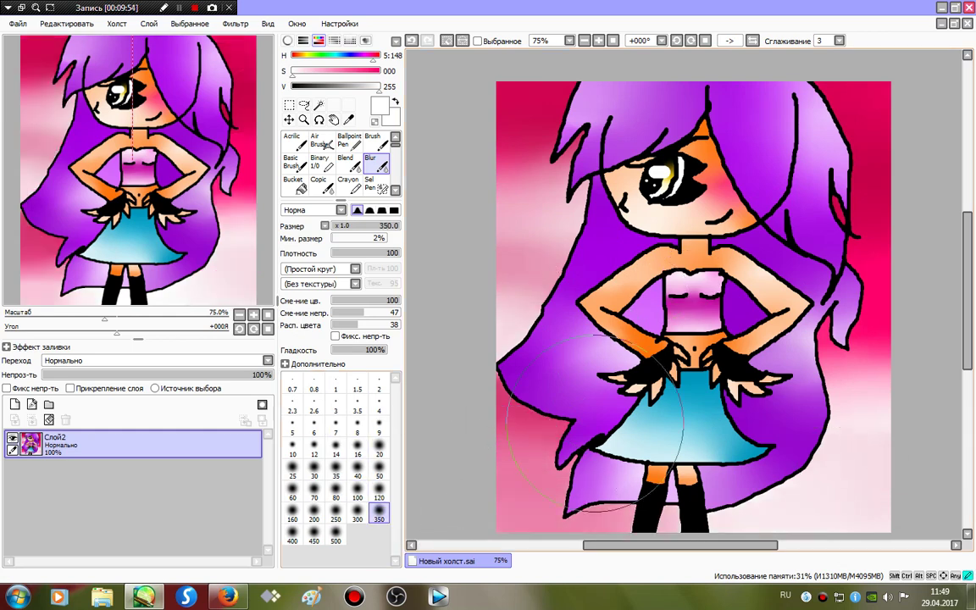
{"action": "left_click_drag", "start_coordinate": [512, 240], "coordinate": [487, 127]}
{"action": "mouse_move", "coordinate": [834, 517]}
{"action": "left_mouse_down"}
{"action": "mouse_move", "coordinate": [927, 478]}
{"action": "mouse_move", "coordinate": [801, 529]}
{"action": "left_mouse_up"}
{"action": "left_click_drag", "start_coordinate": [889, 183], "coordinate": [878, 153]}
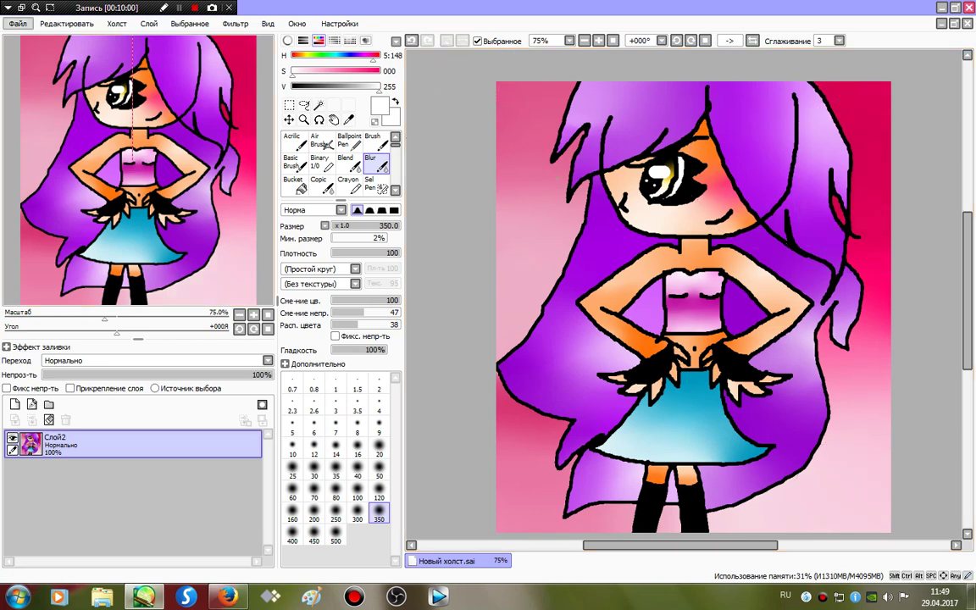
Save the canvas in .sai format under the name "..." in the video library's "Мои Творчевства)))" folder
{"action": "left_click", "coordinate": [17, 23]}
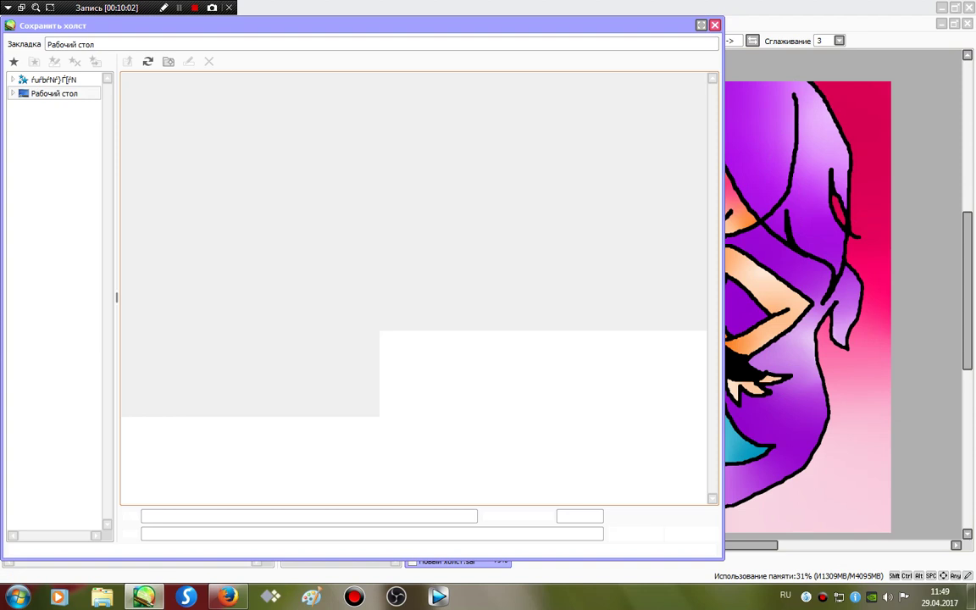
{"action": "left_click", "coordinate": [51, 93]}
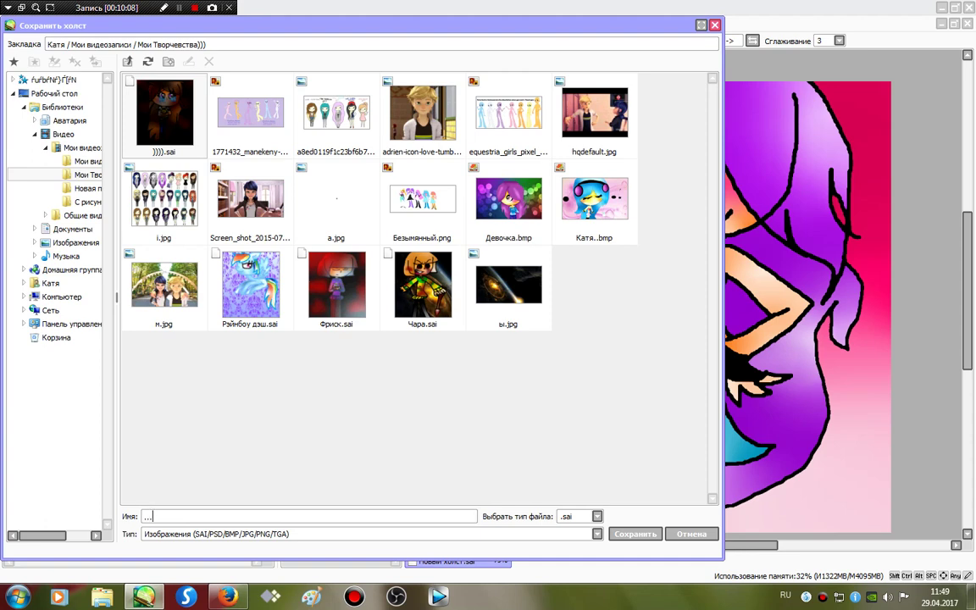
{"action": "key", "text": "Return"}
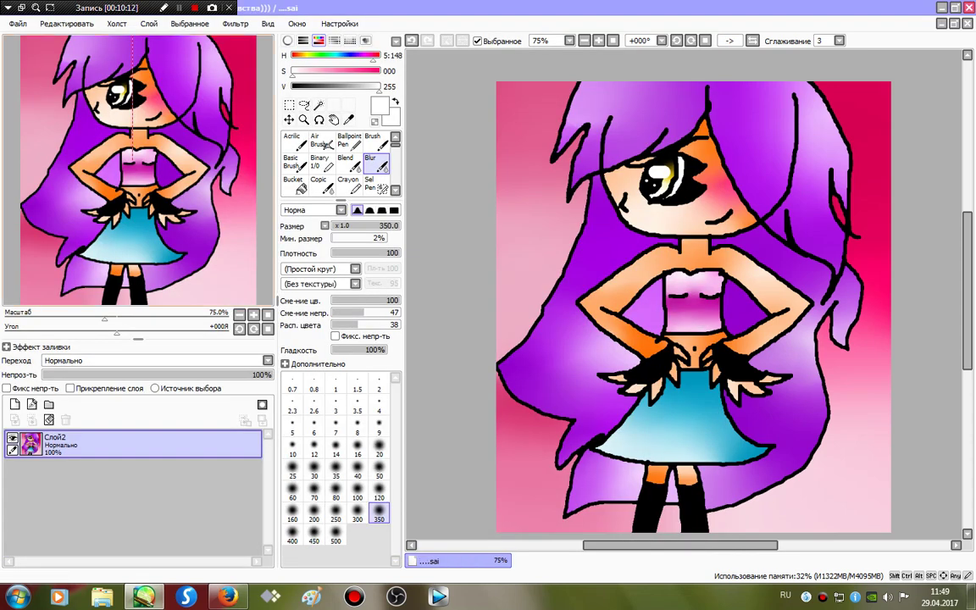
{"action": "scroll", "coordinate": [691, 441], "scroll_direction": "down", "scroll_amount": 1}
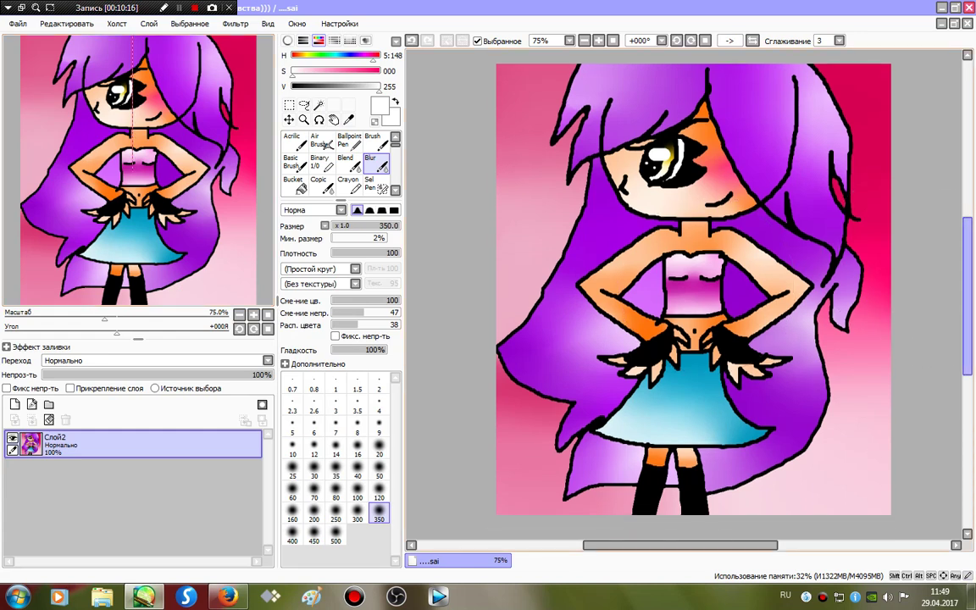
{"action": "left_click", "coordinate": [179, 7]}
{"action": "left_click", "coordinate": [178, 7]}
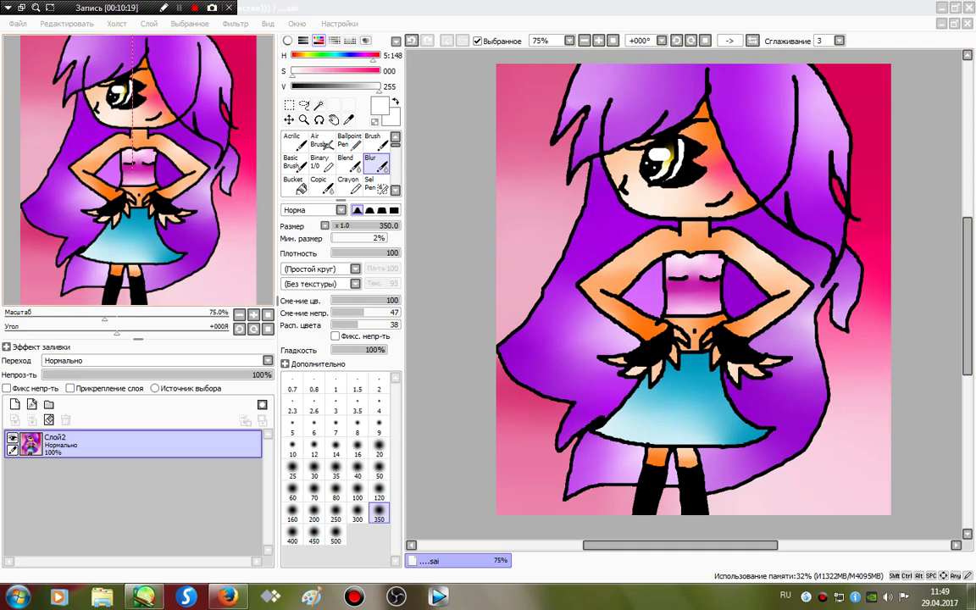